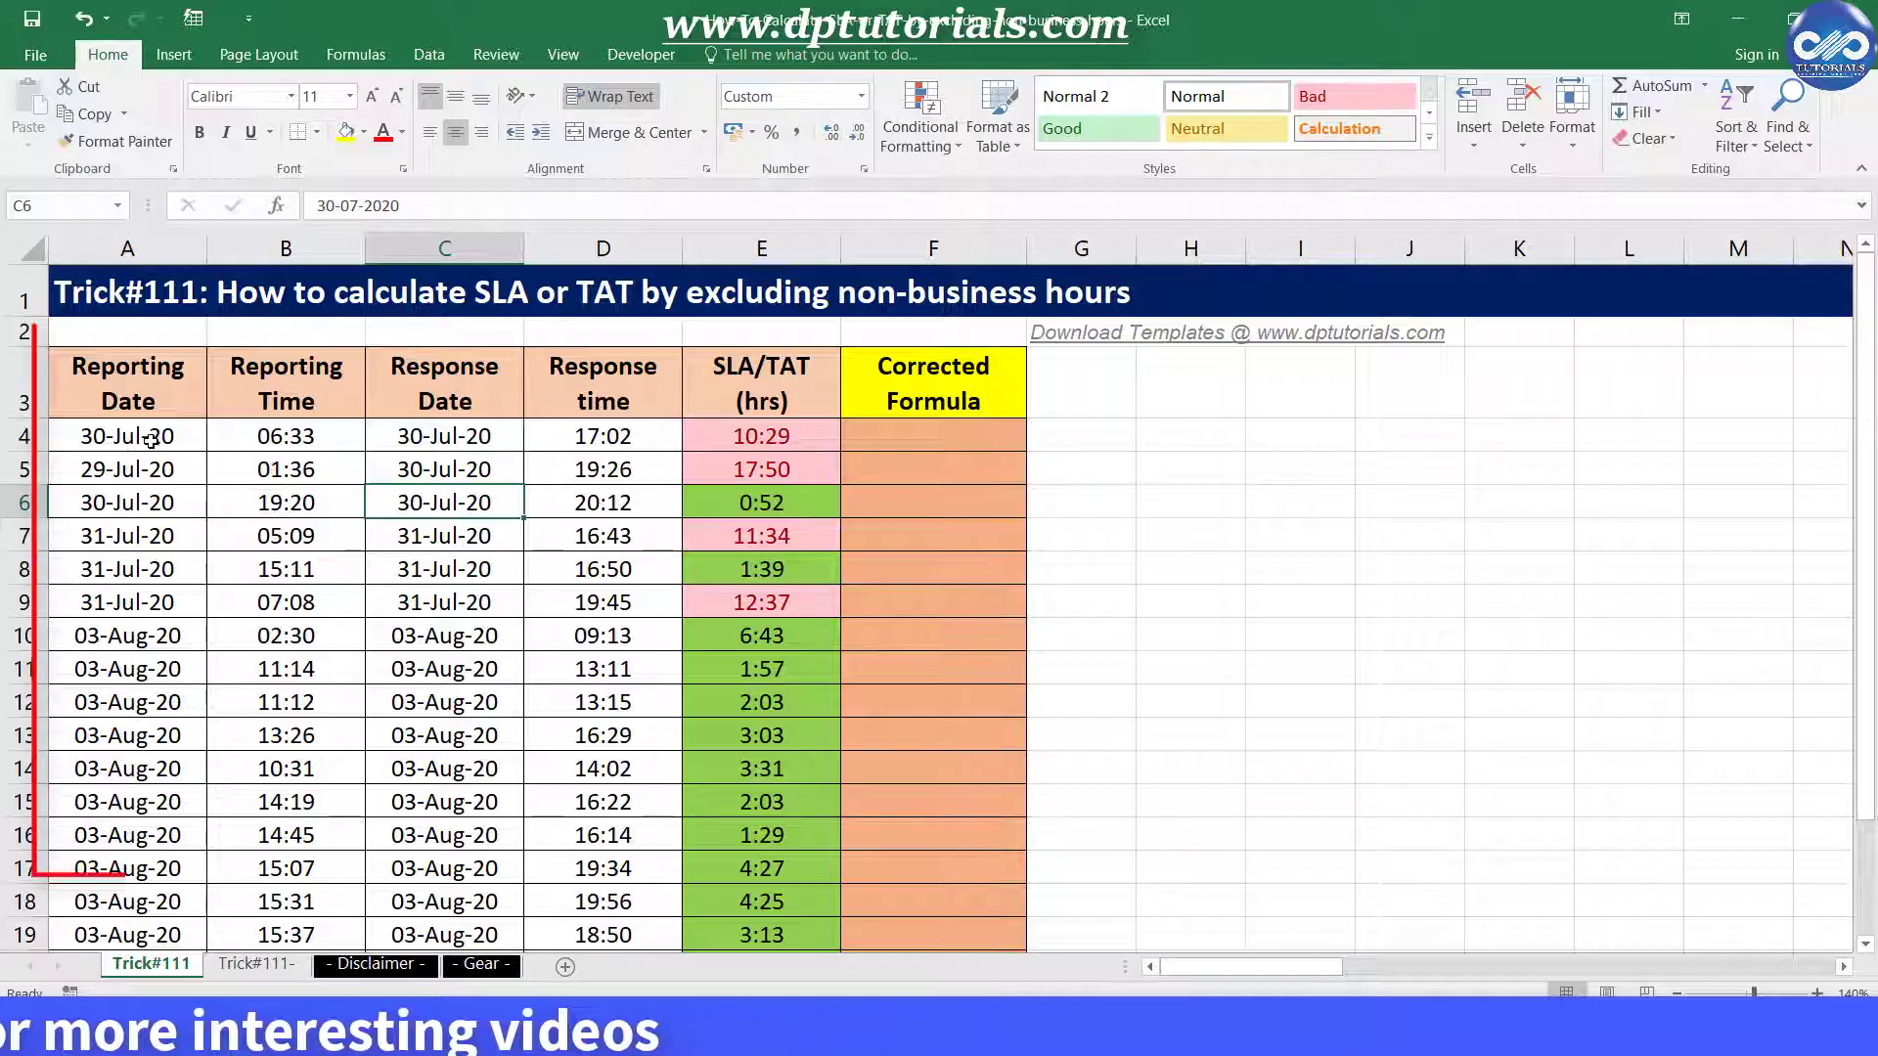
Point out reporting times on Trick#111 and combined date-times on the other sheet
{"action": "left_click", "coordinate": [209, 471]}
{"action": "key", "text": "shift+Down"}
{"action": "key", "text": "shift+Down"}
{"action": "key", "text": "shift+Down"}
{"action": "key", "text": "shift+Down"}
{"action": "left_click_drag", "start_coordinate": [235, 503], "coordinate": [313, 675]}
{"action": "left_click", "coordinate": [259, 970]}
{"action": "left_click_drag", "start_coordinate": [593, 587], "coordinate": [783, 620]}
{"action": "left_click_drag", "start_coordinate": [322, 437], "coordinate": [315, 684]}
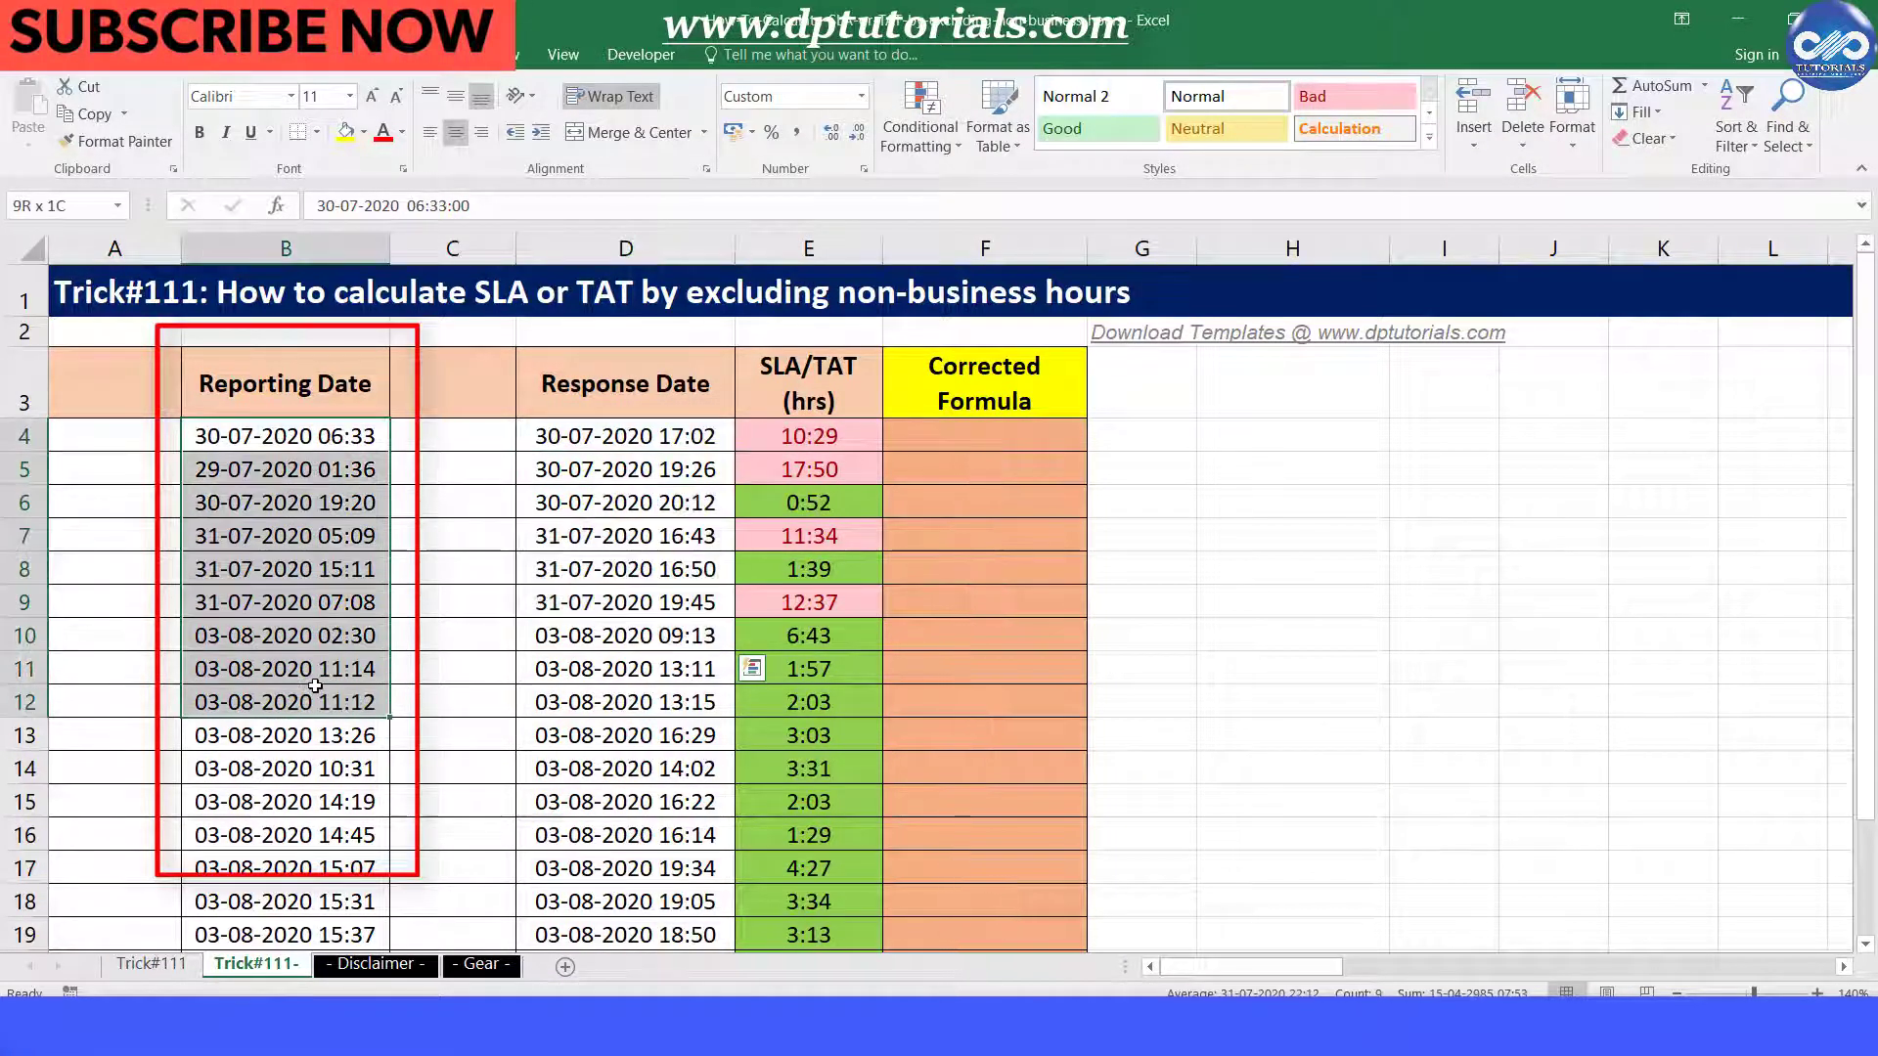
{"action": "left_click", "coordinate": [434, 732]}
{"action": "left_click", "coordinate": [152, 965]}
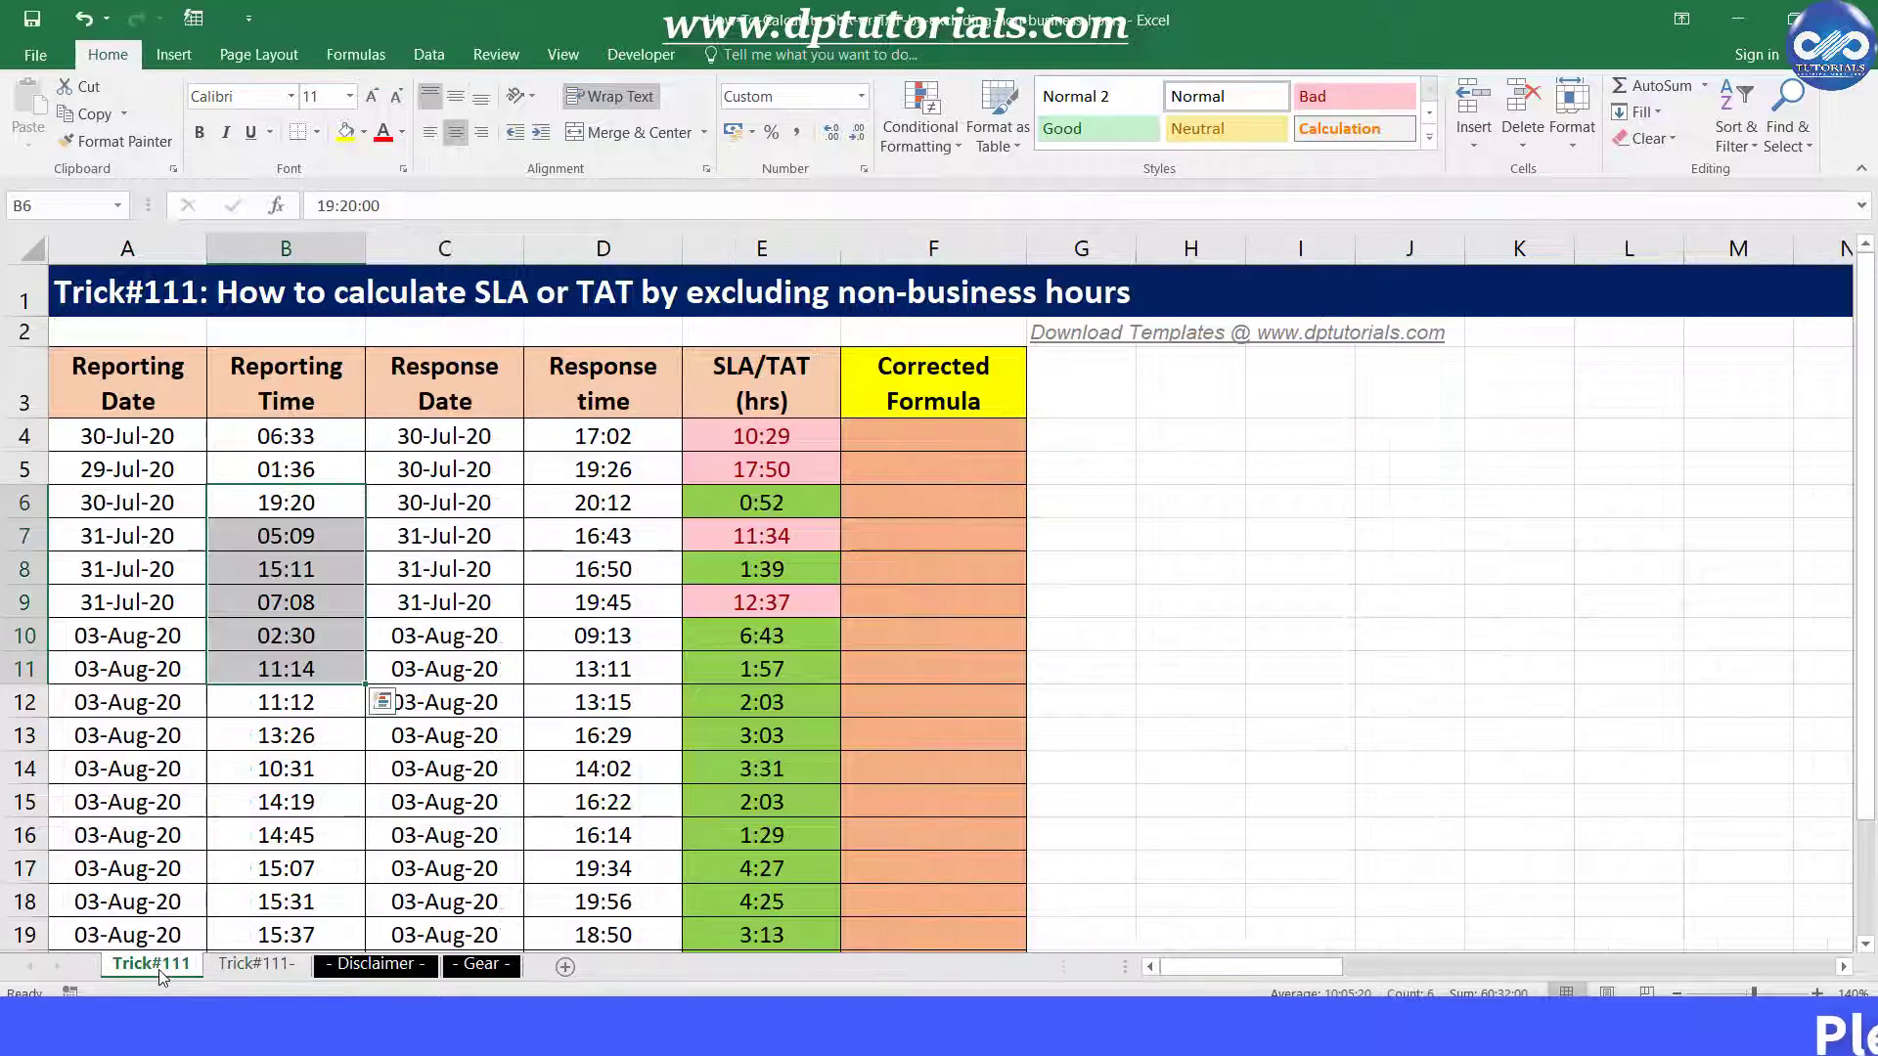
Highlight the reporting, response date/time and SLA/TAT hours columns on Trick#111
{"action": "left_click", "coordinate": [161, 416]}
{"action": "left_click_drag", "start_coordinate": [290, 392], "coordinate": [263, 613]}
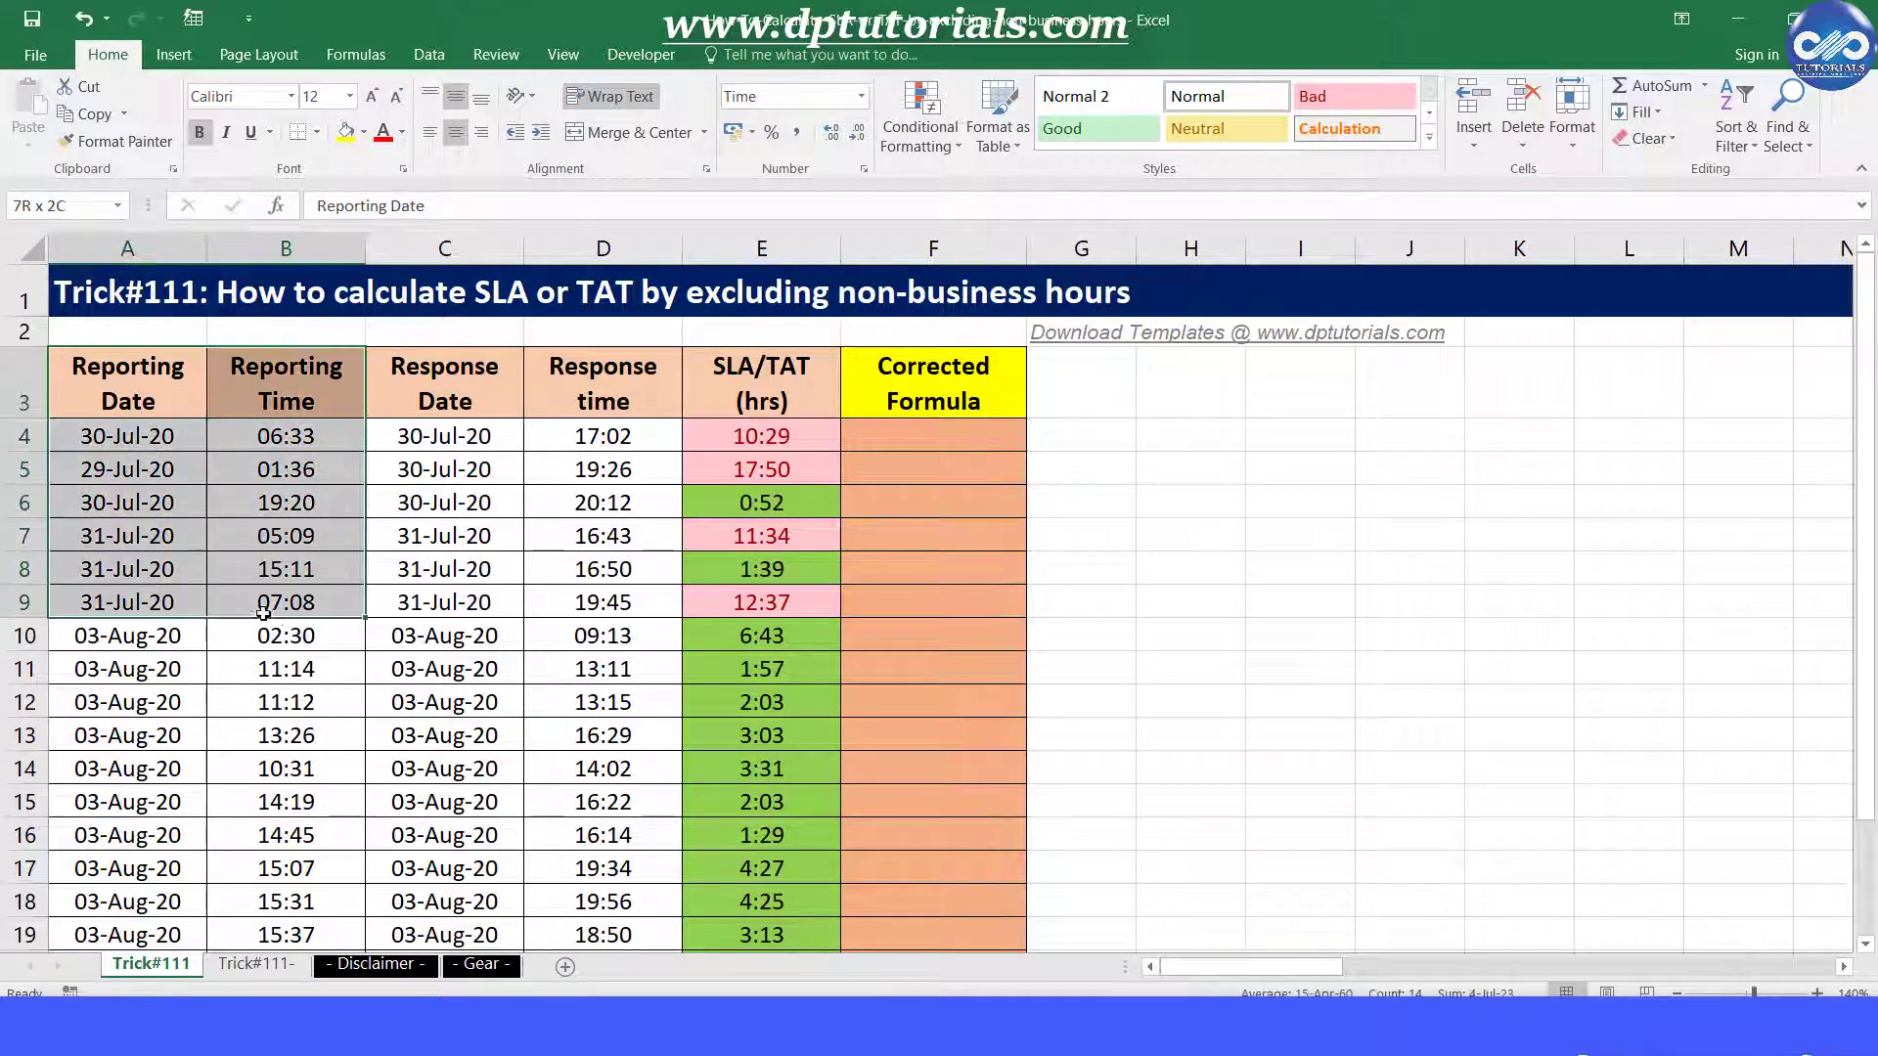
{"action": "left_click_drag", "start_coordinate": [443, 409], "coordinate": [545, 633]}
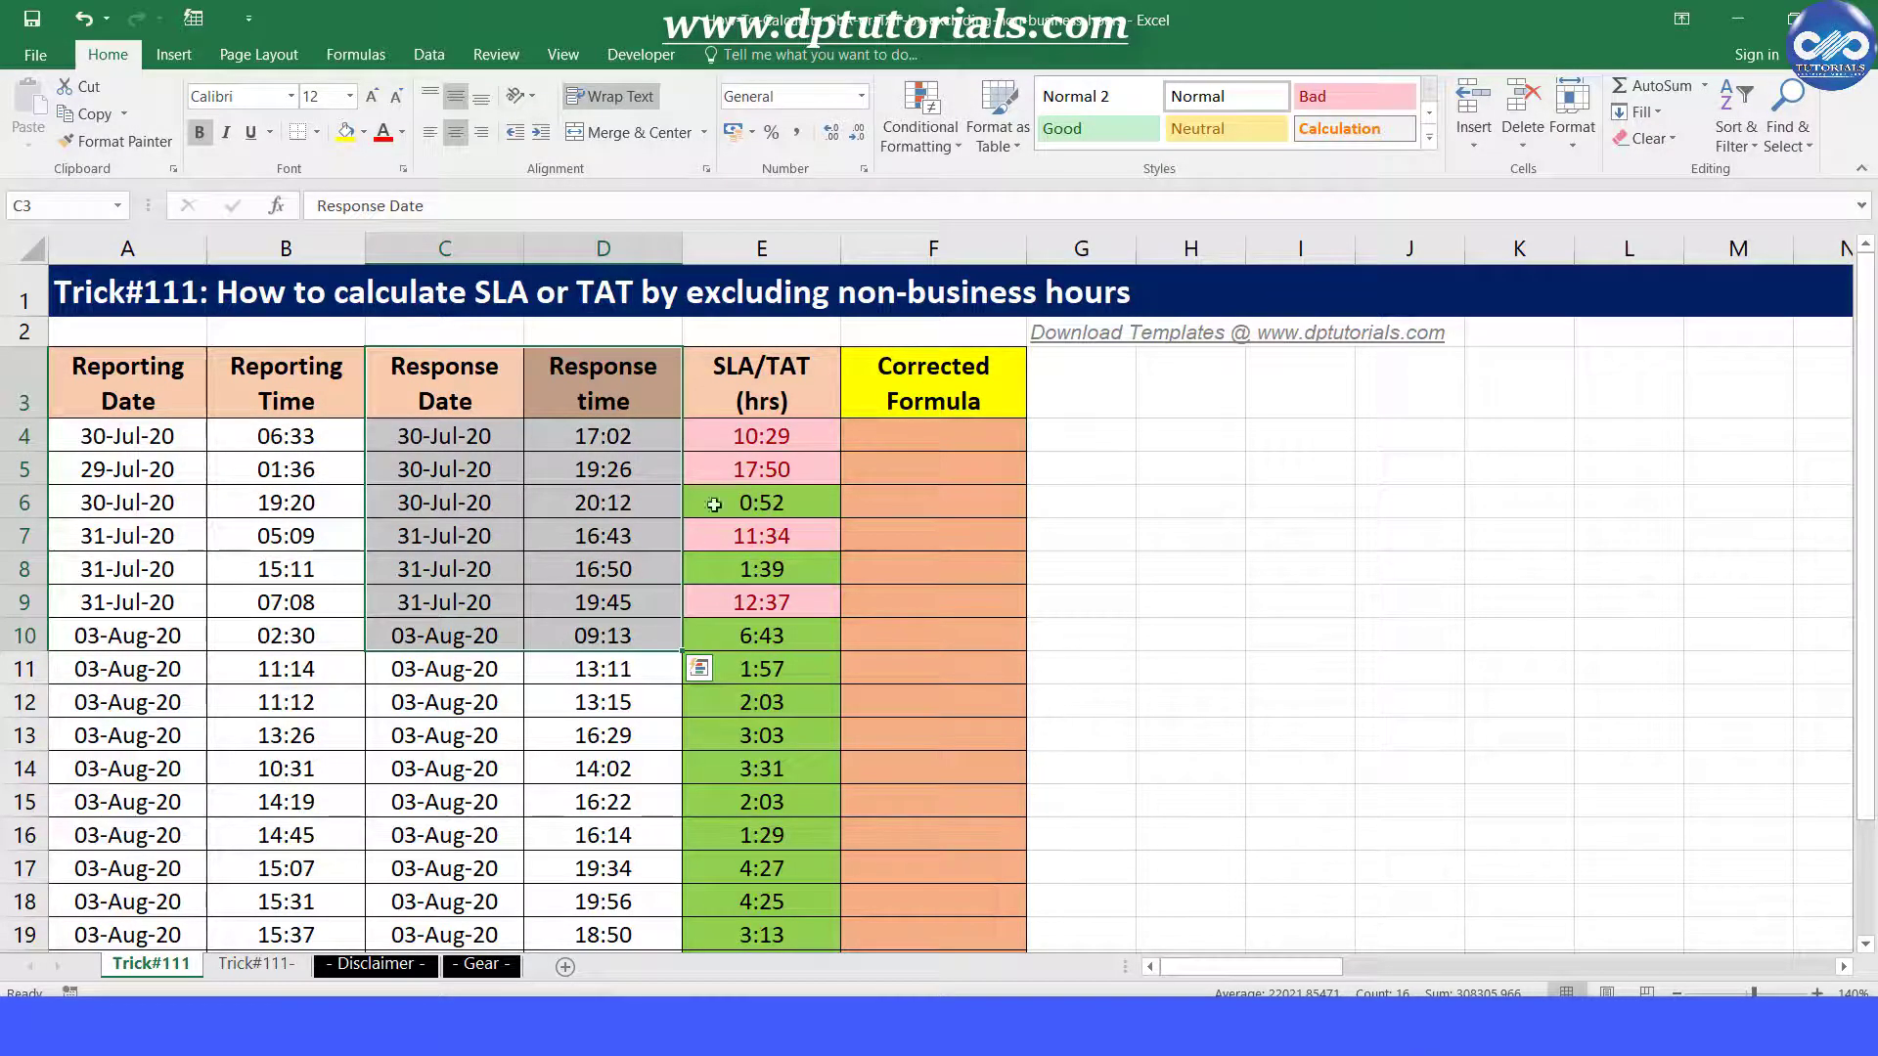
{"action": "left_click_drag", "start_coordinate": [762, 432], "coordinate": [763, 634]}
{"action": "left_click", "coordinate": [861, 524]}
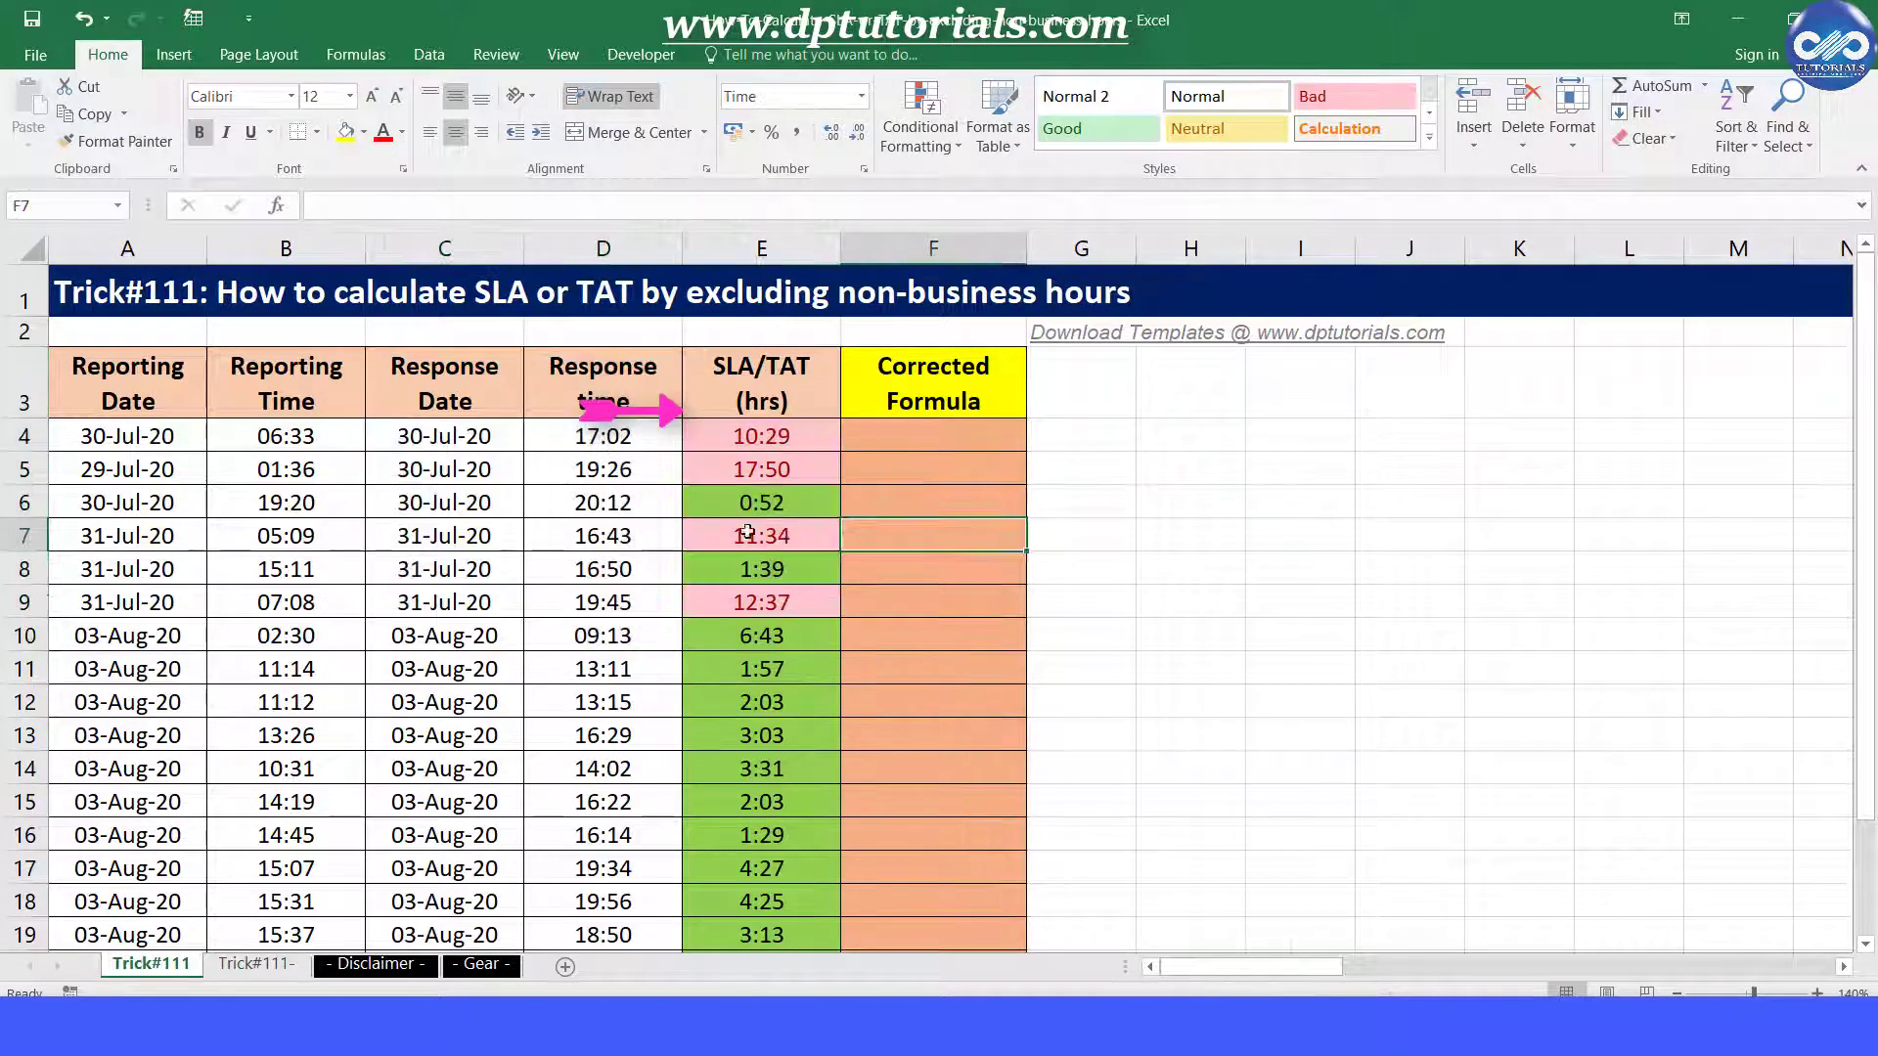
Review E4's existing SLA/TAT formula and row 4's reporting and response values
{"action": "left_click", "coordinate": [800, 443]}
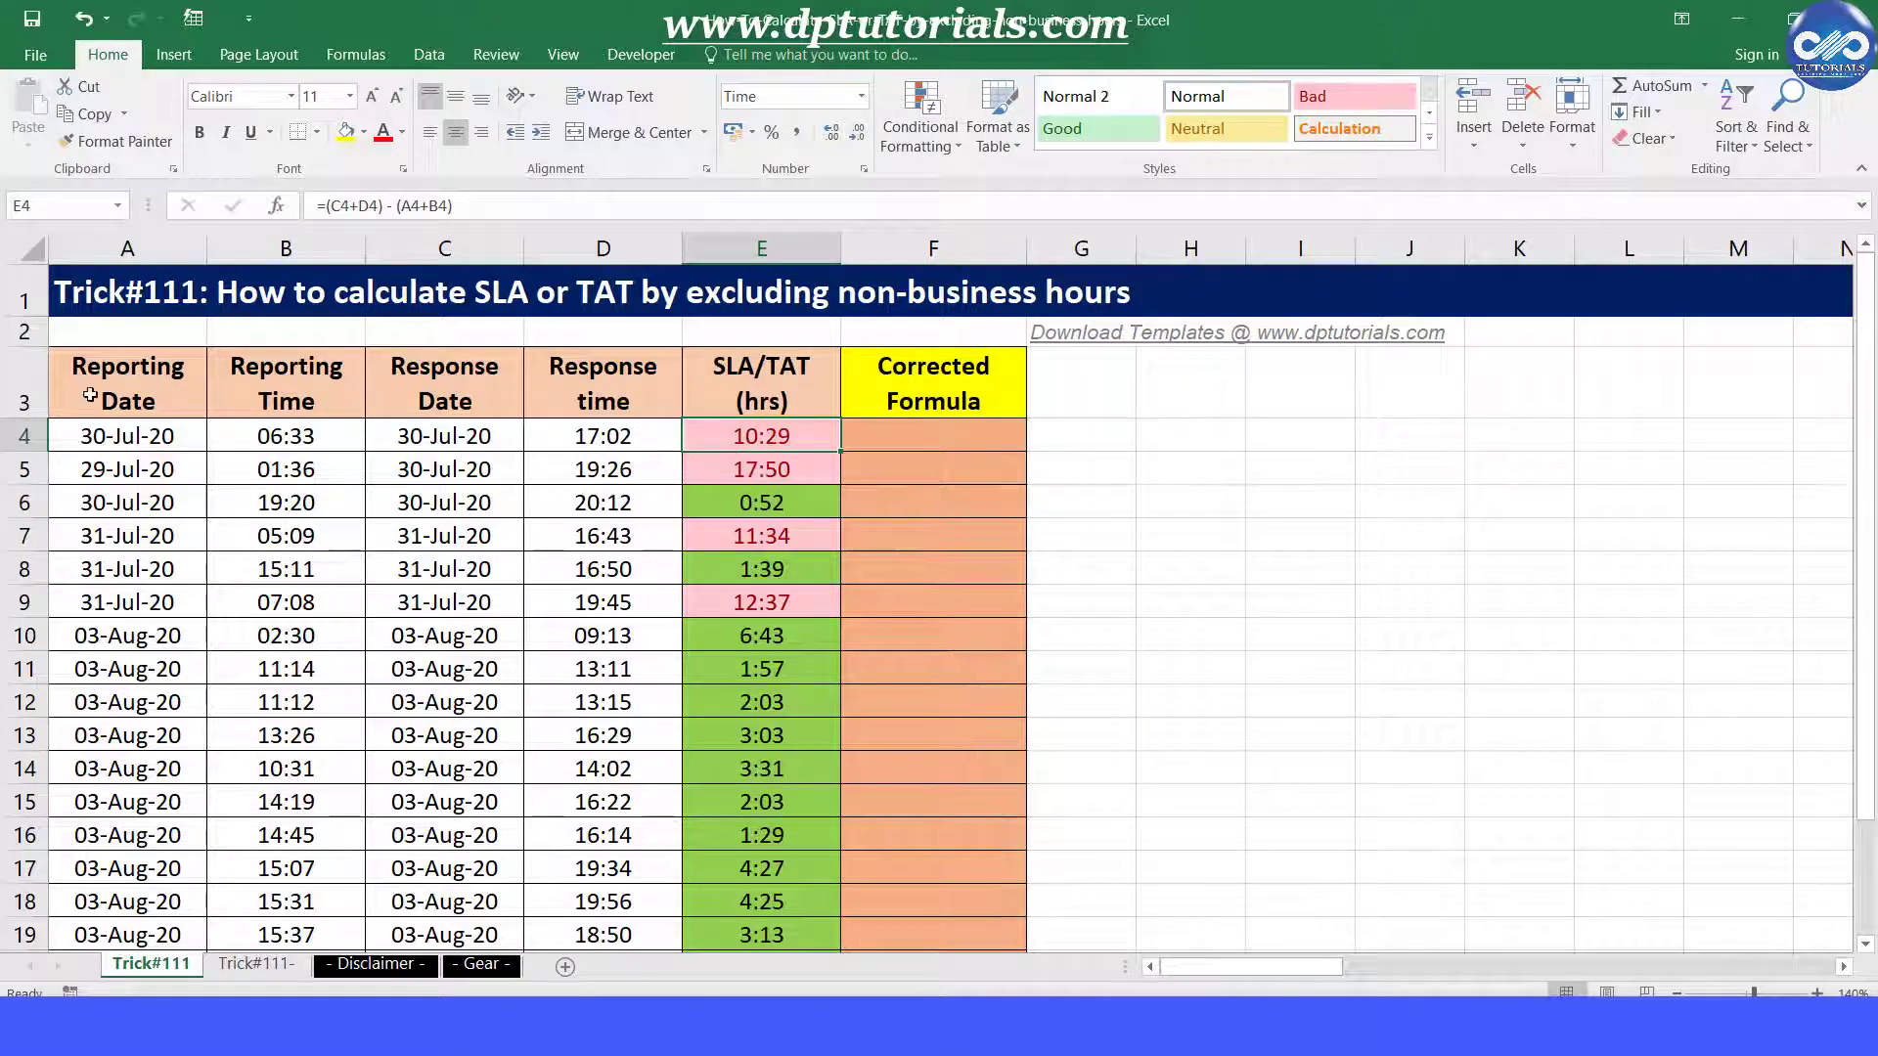
{"action": "left_click", "coordinate": [24, 436]}
{"action": "left_click", "coordinate": [182, 528]}
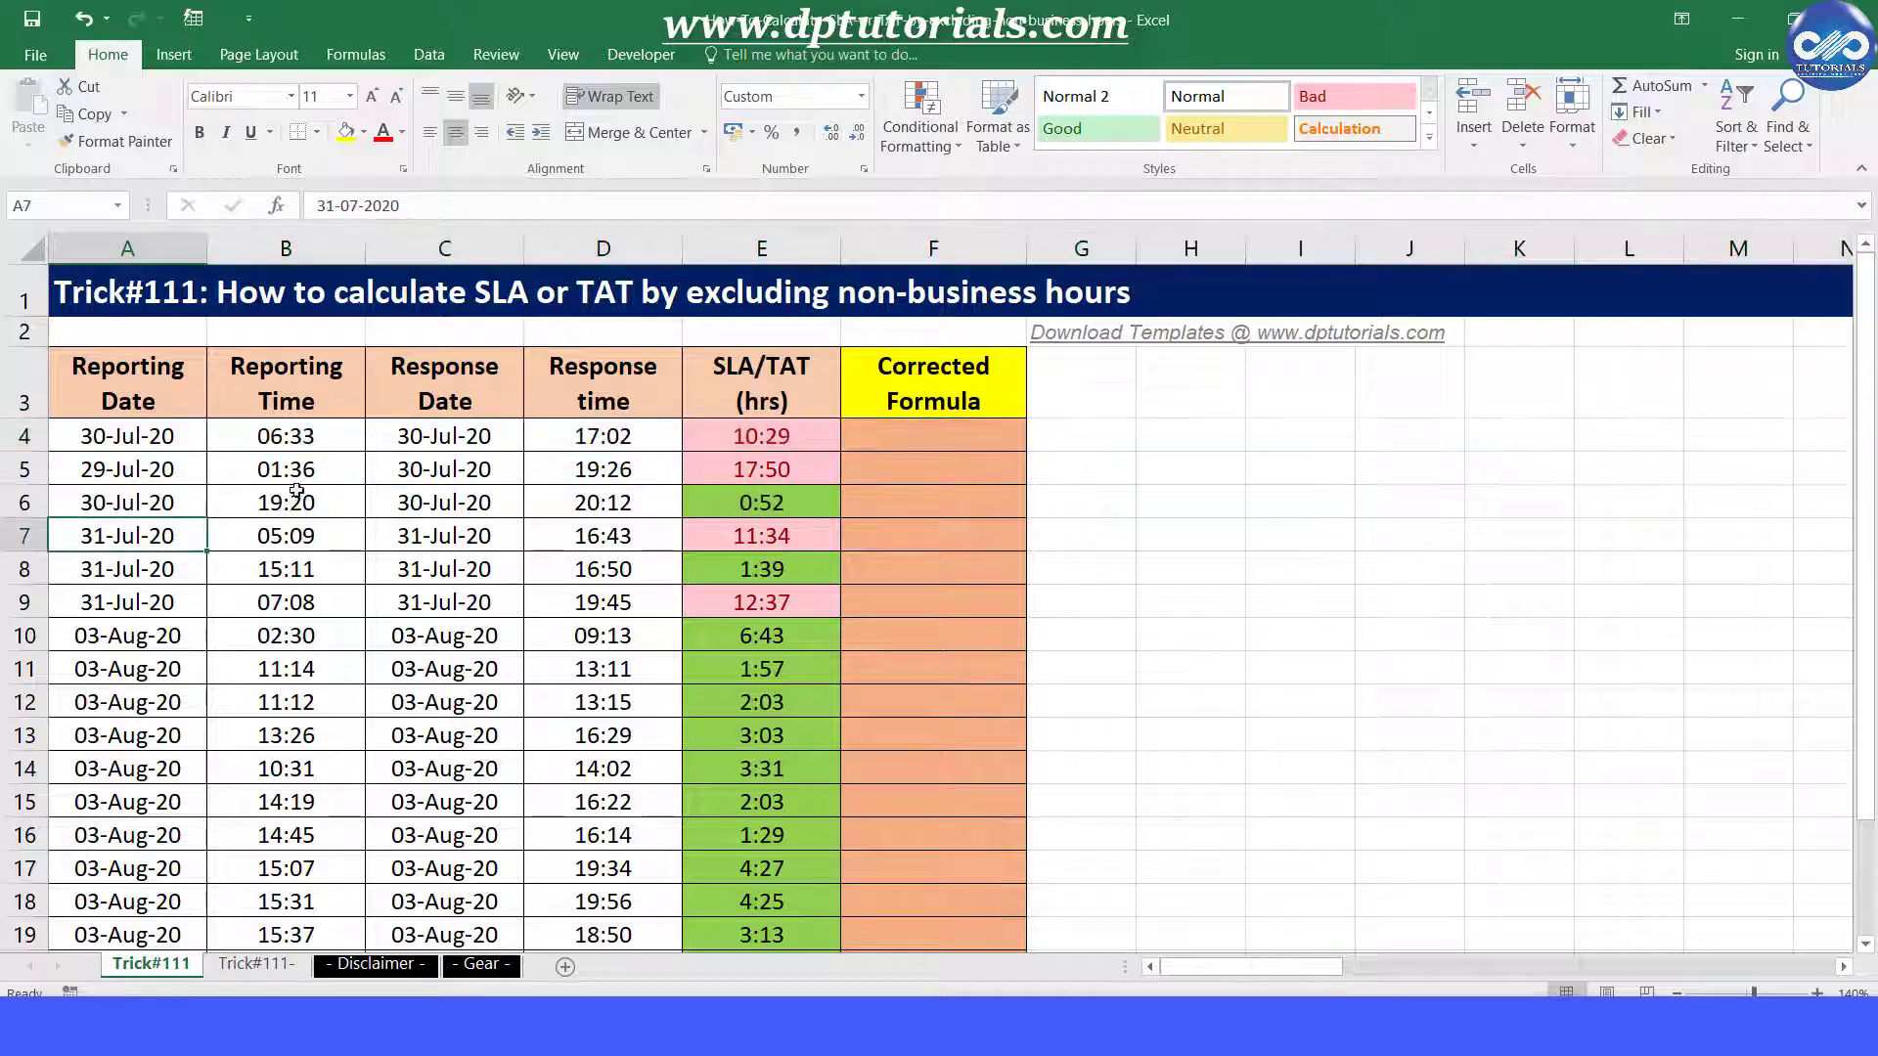
{"action": "left_click", "coordinate": [730, 445]}
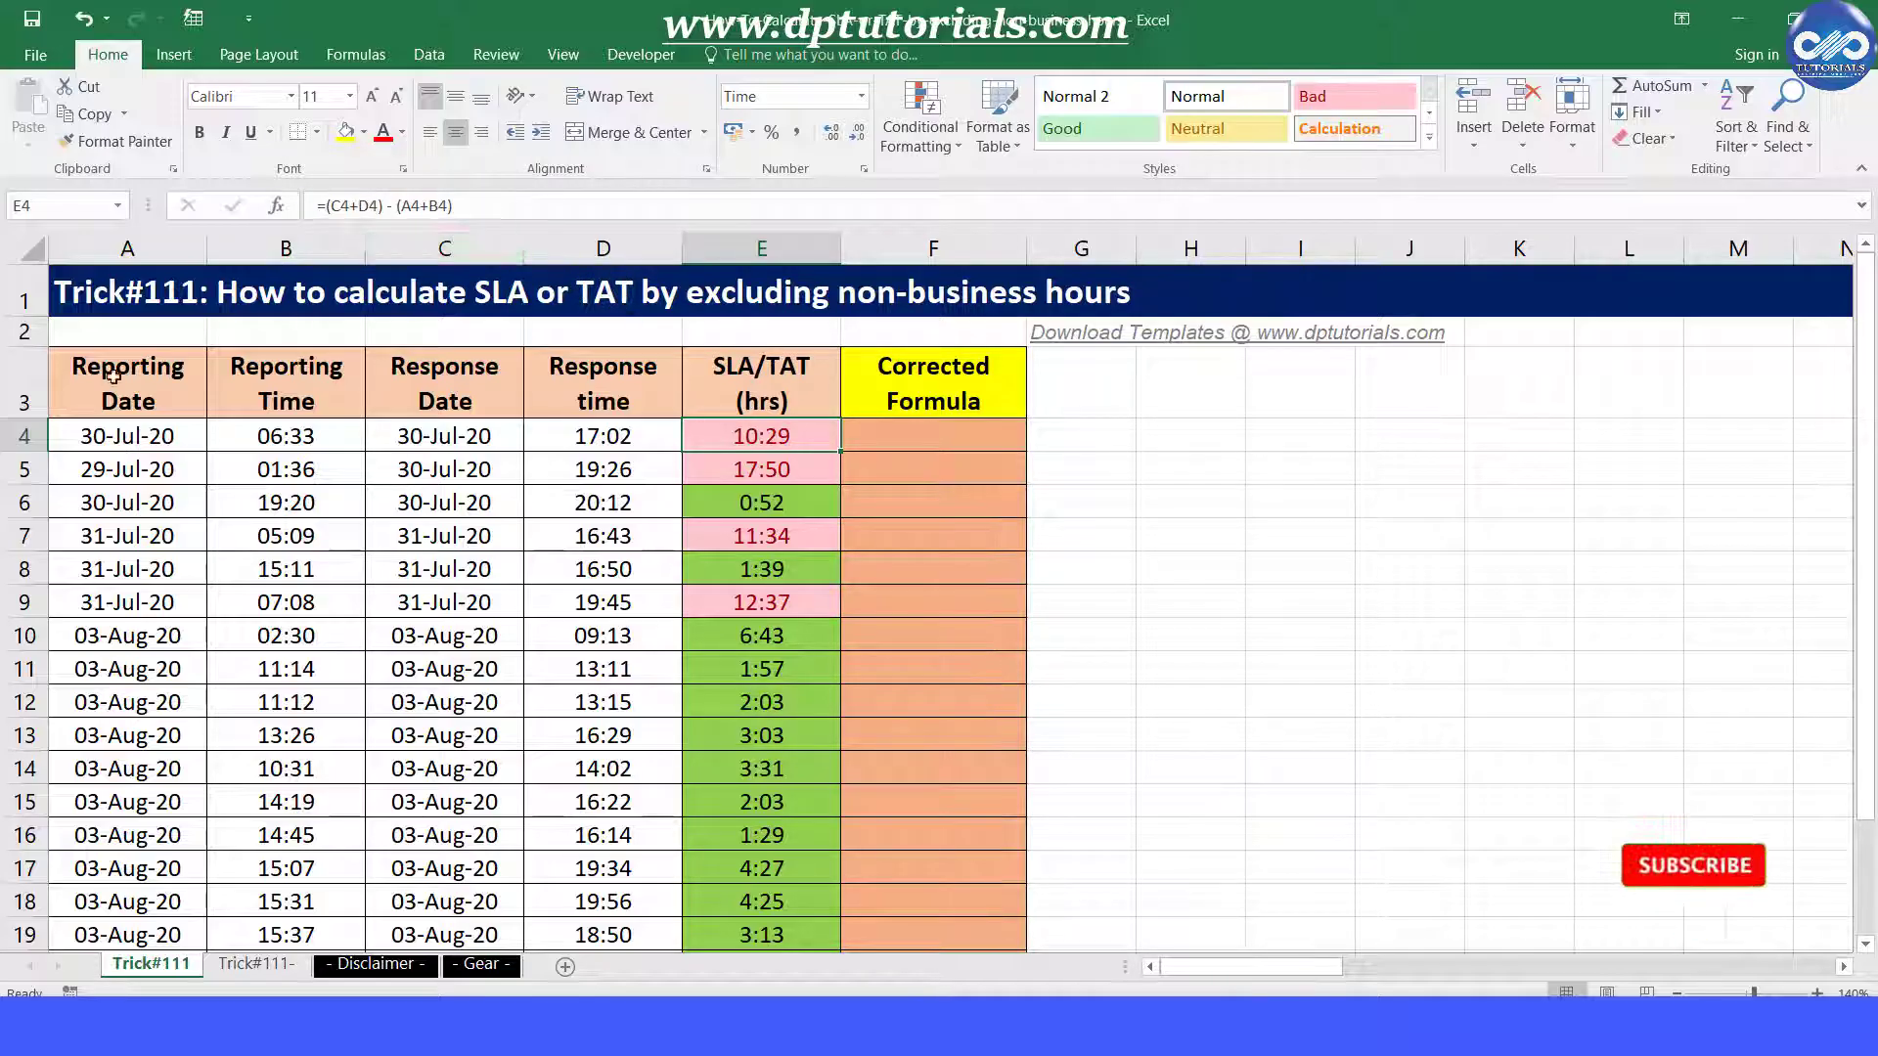
{"action": "left_click", "coordinate": [186, 440]}
{"action": "key", "text": "shift+space"}
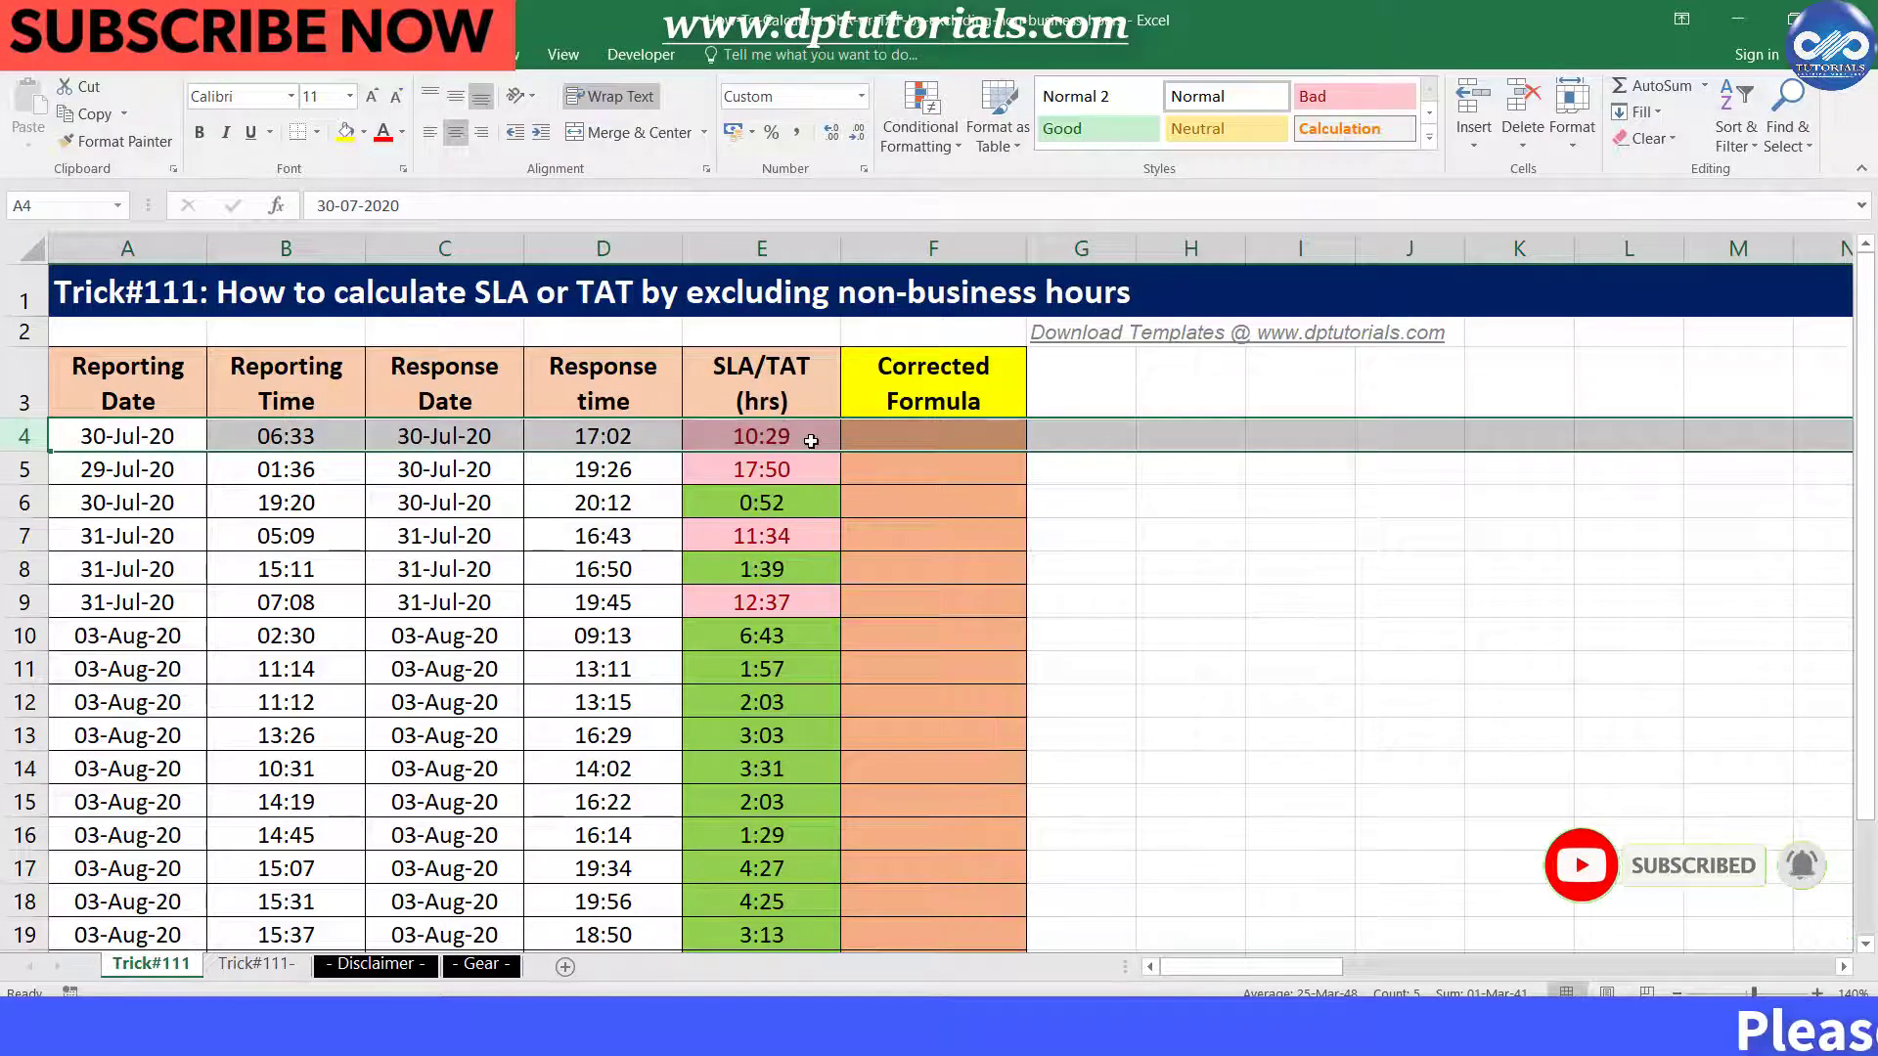
{"action": "left_click", "coordinate": [503, 436]}
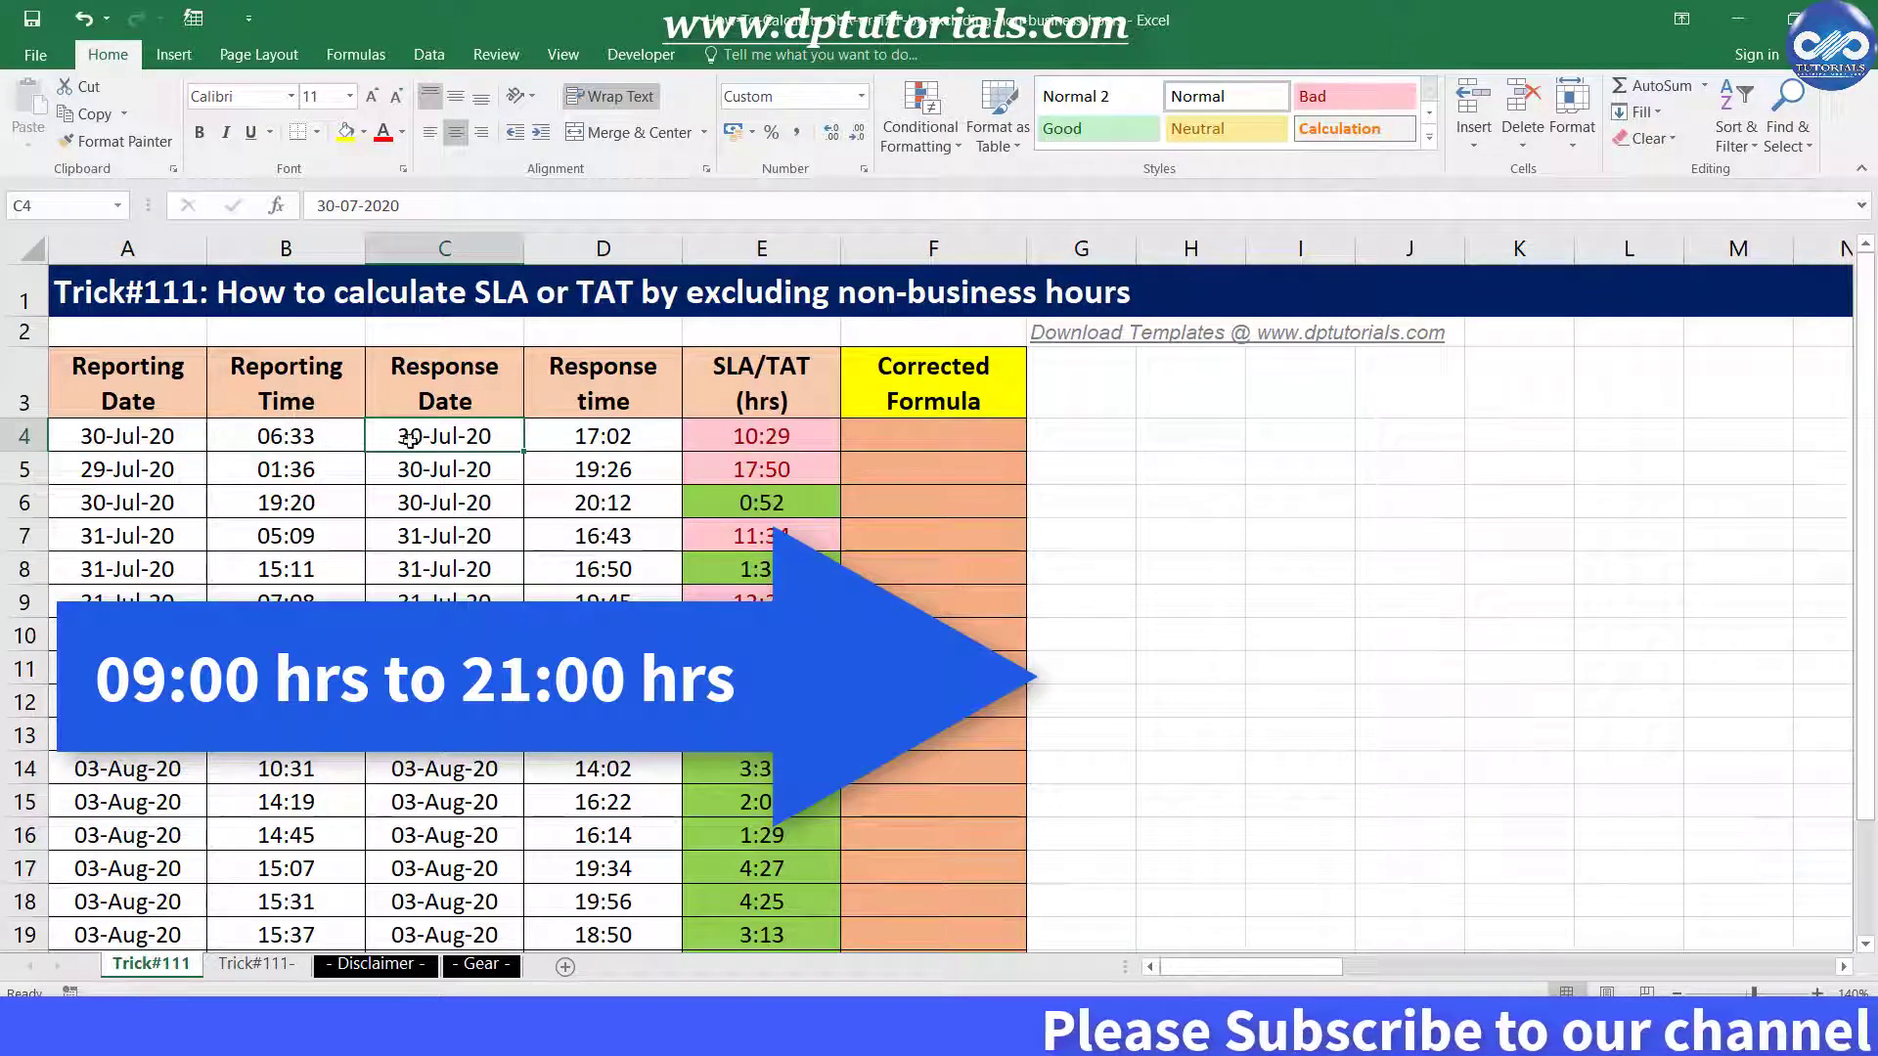
{"action": "left_click", "coordinate": [339, 436]}
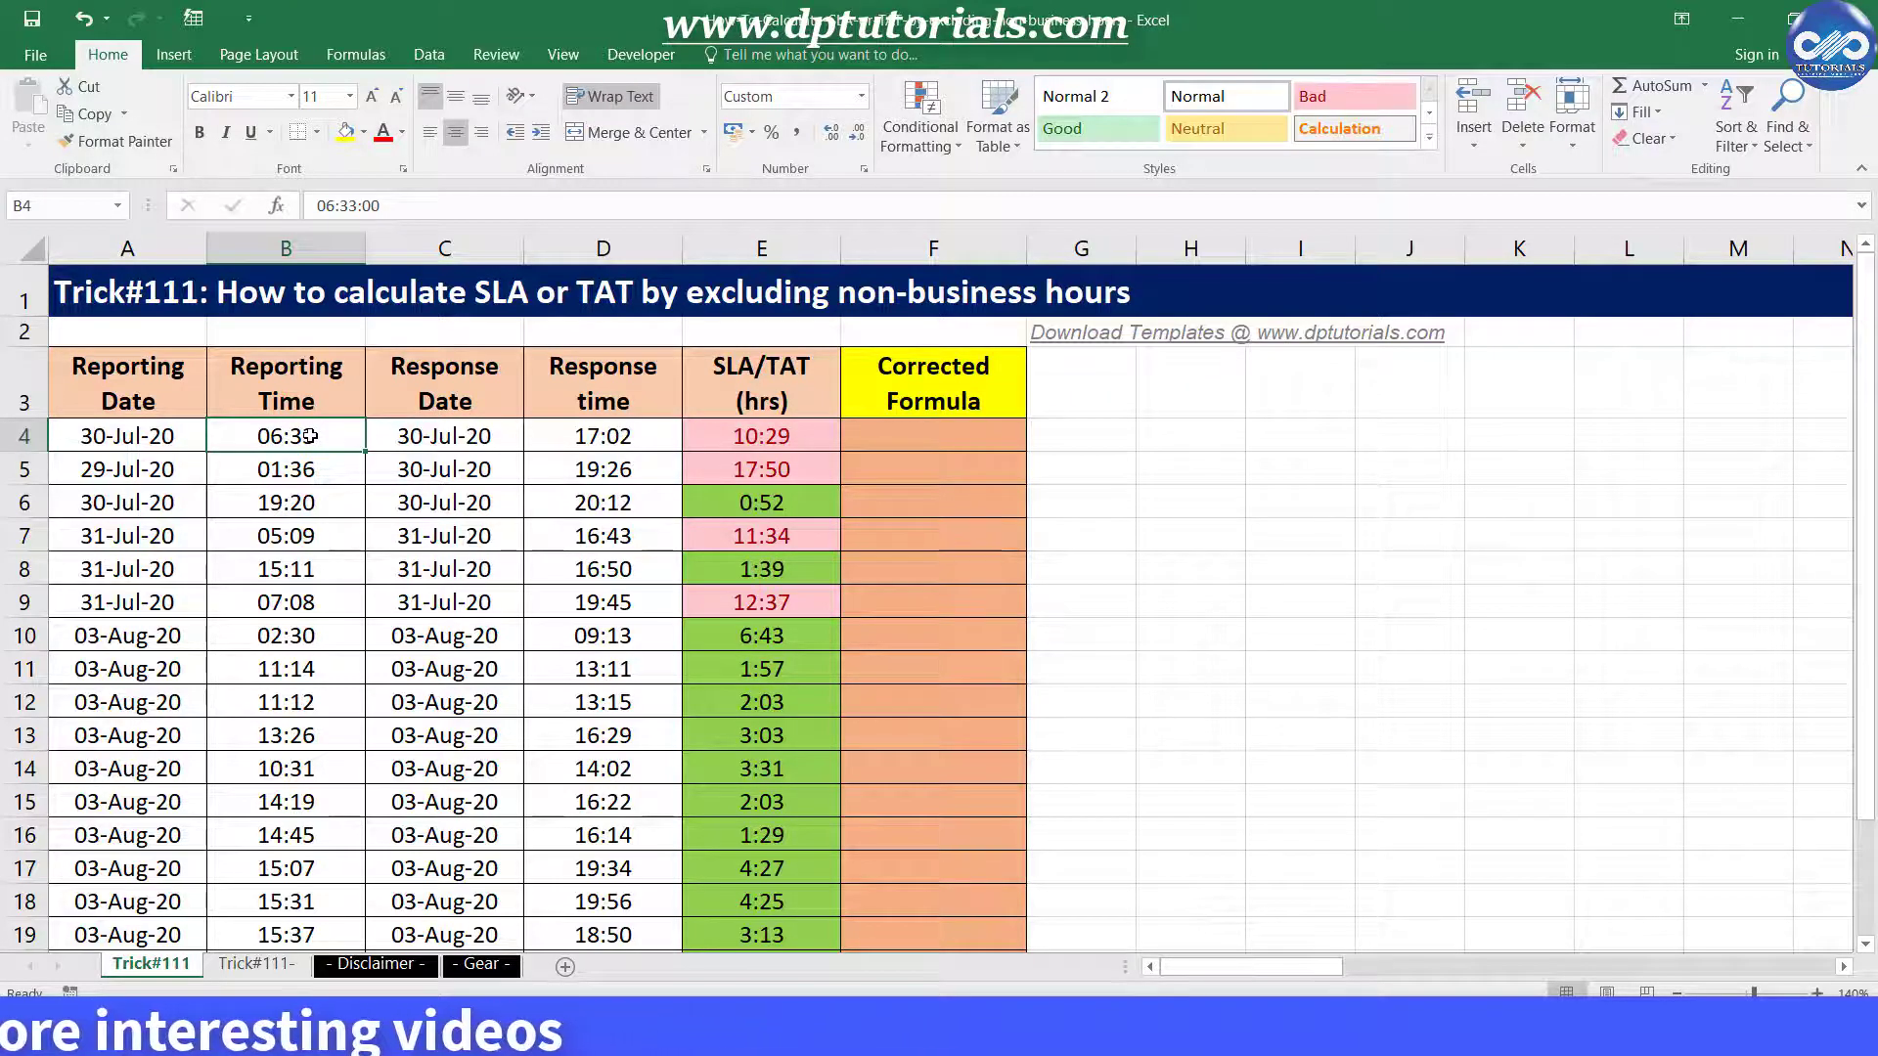
Enter =MEDIAN(D4,"21:00","09:00")-MEDIAN(B4,"21:00","09:00") in F4
{"action": "left_click", "coordinate": [883, 440]}
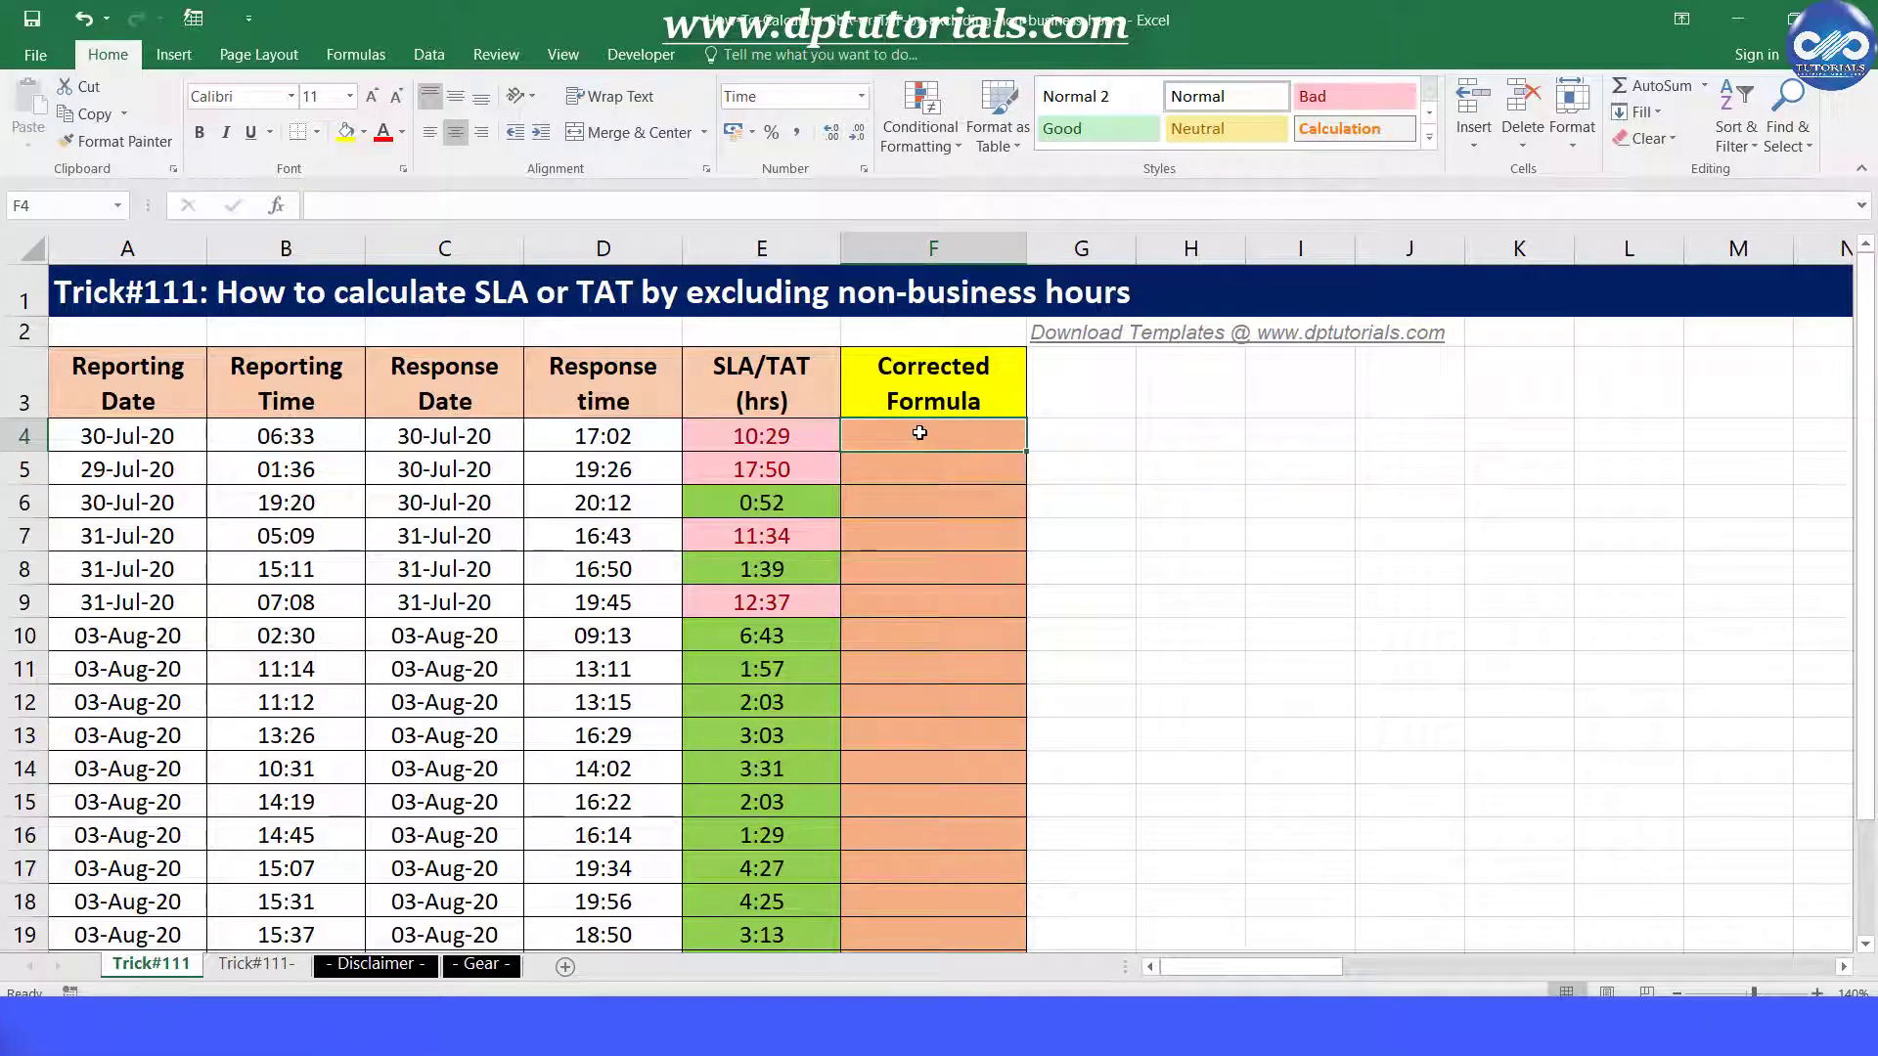
{"action": "type", "text": "="}
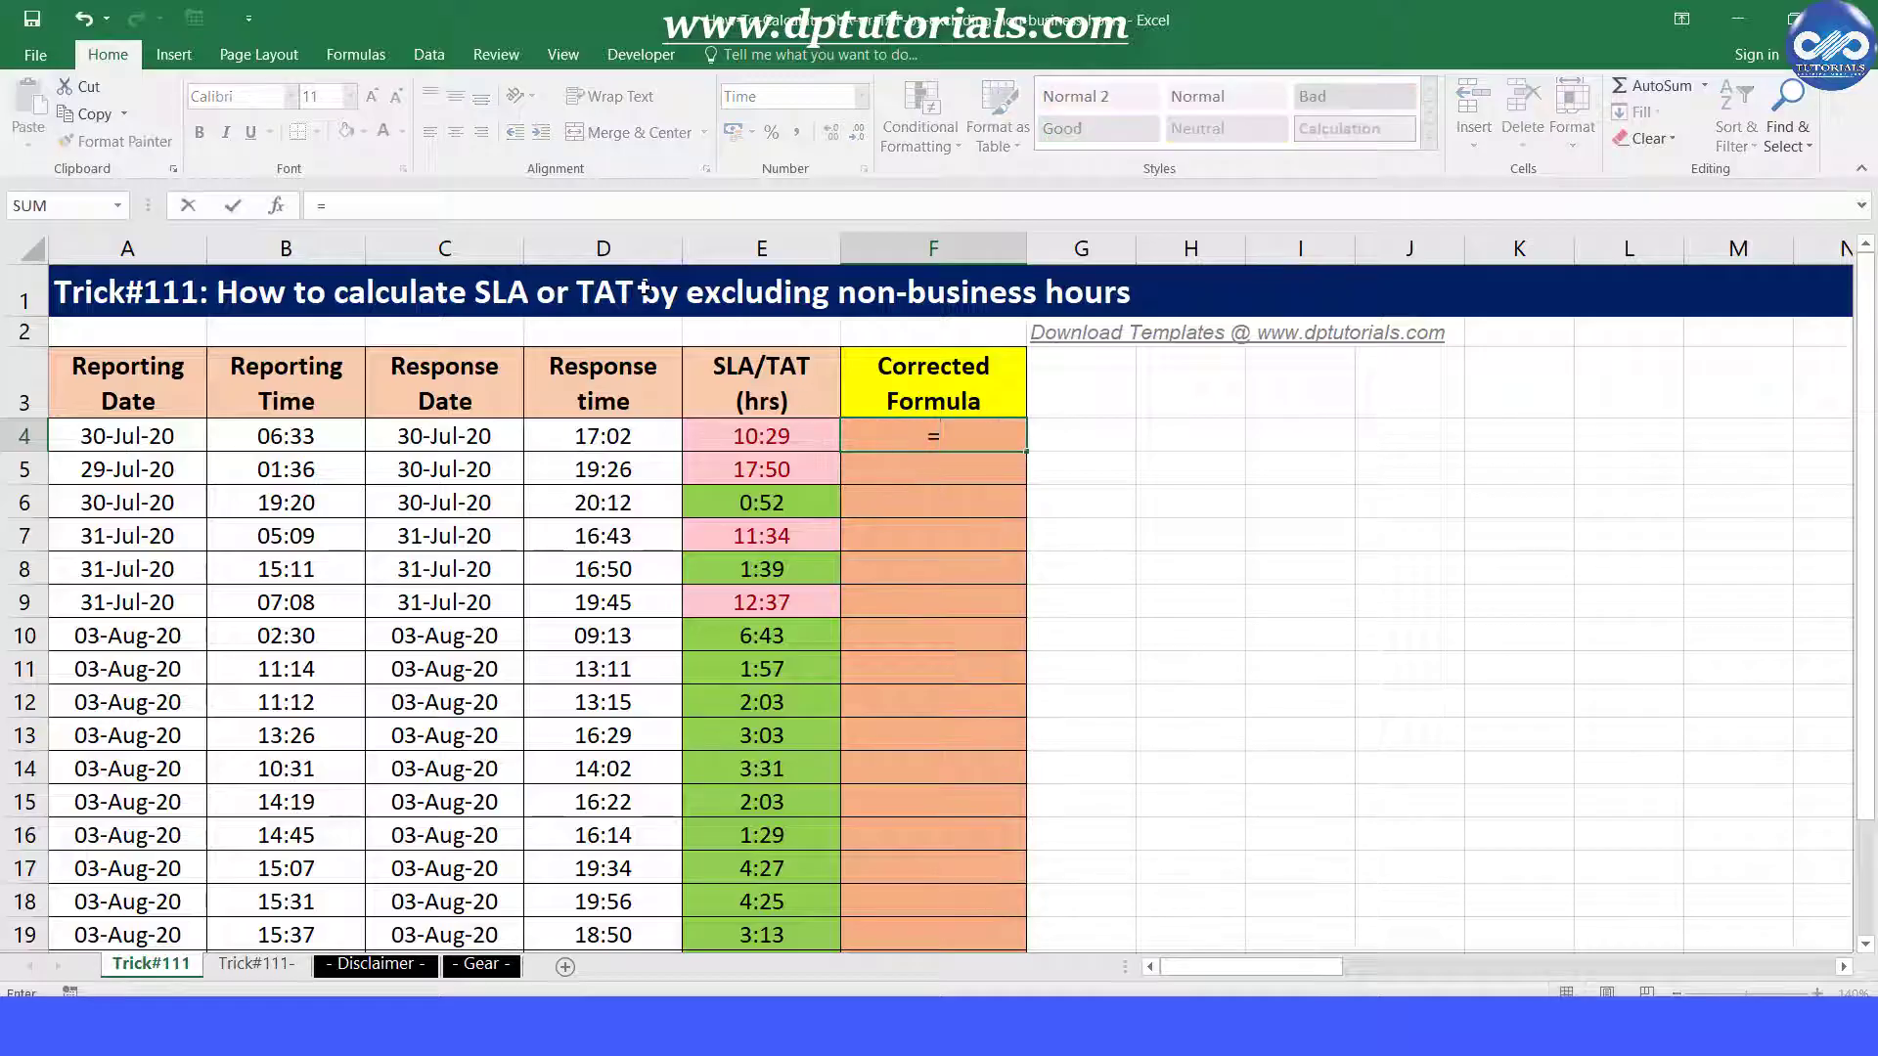
{"action": "type", "text": "MED"}
{"action": "type", "text": "IAN("}
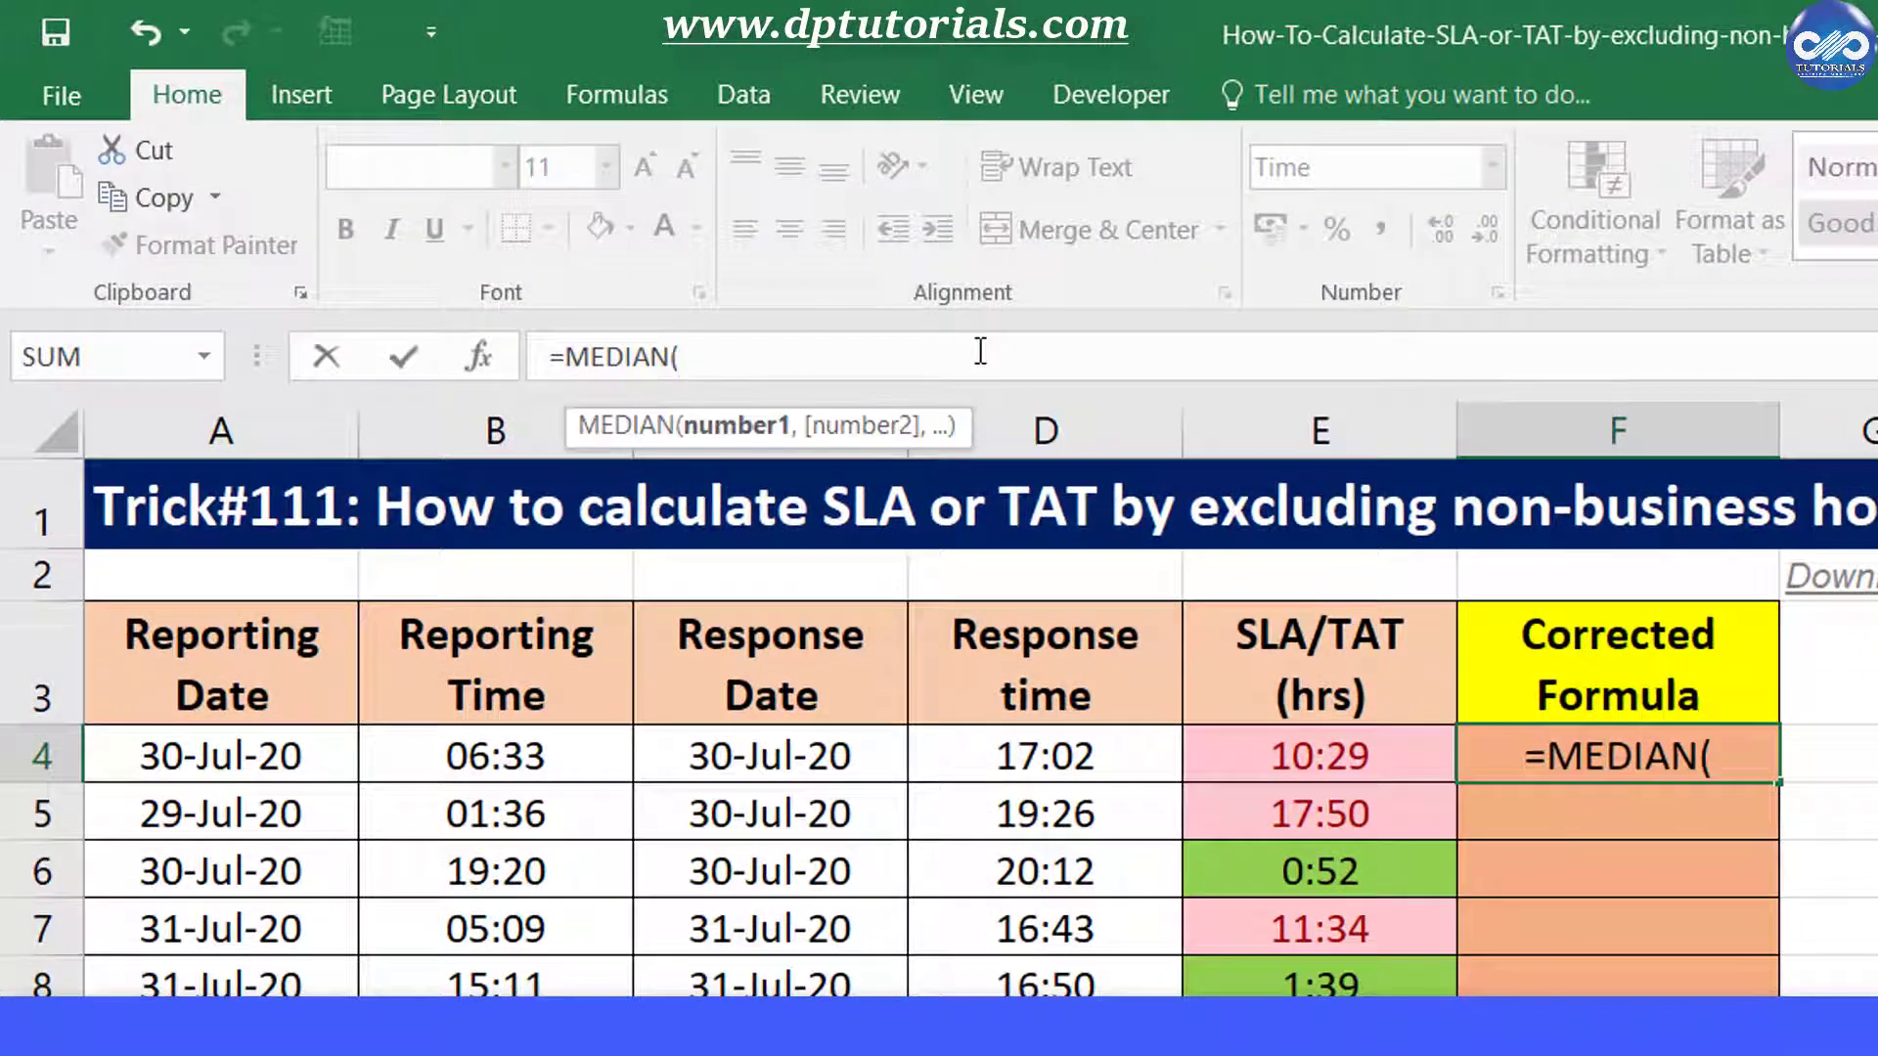
{"action": "type", "text": "D4"}
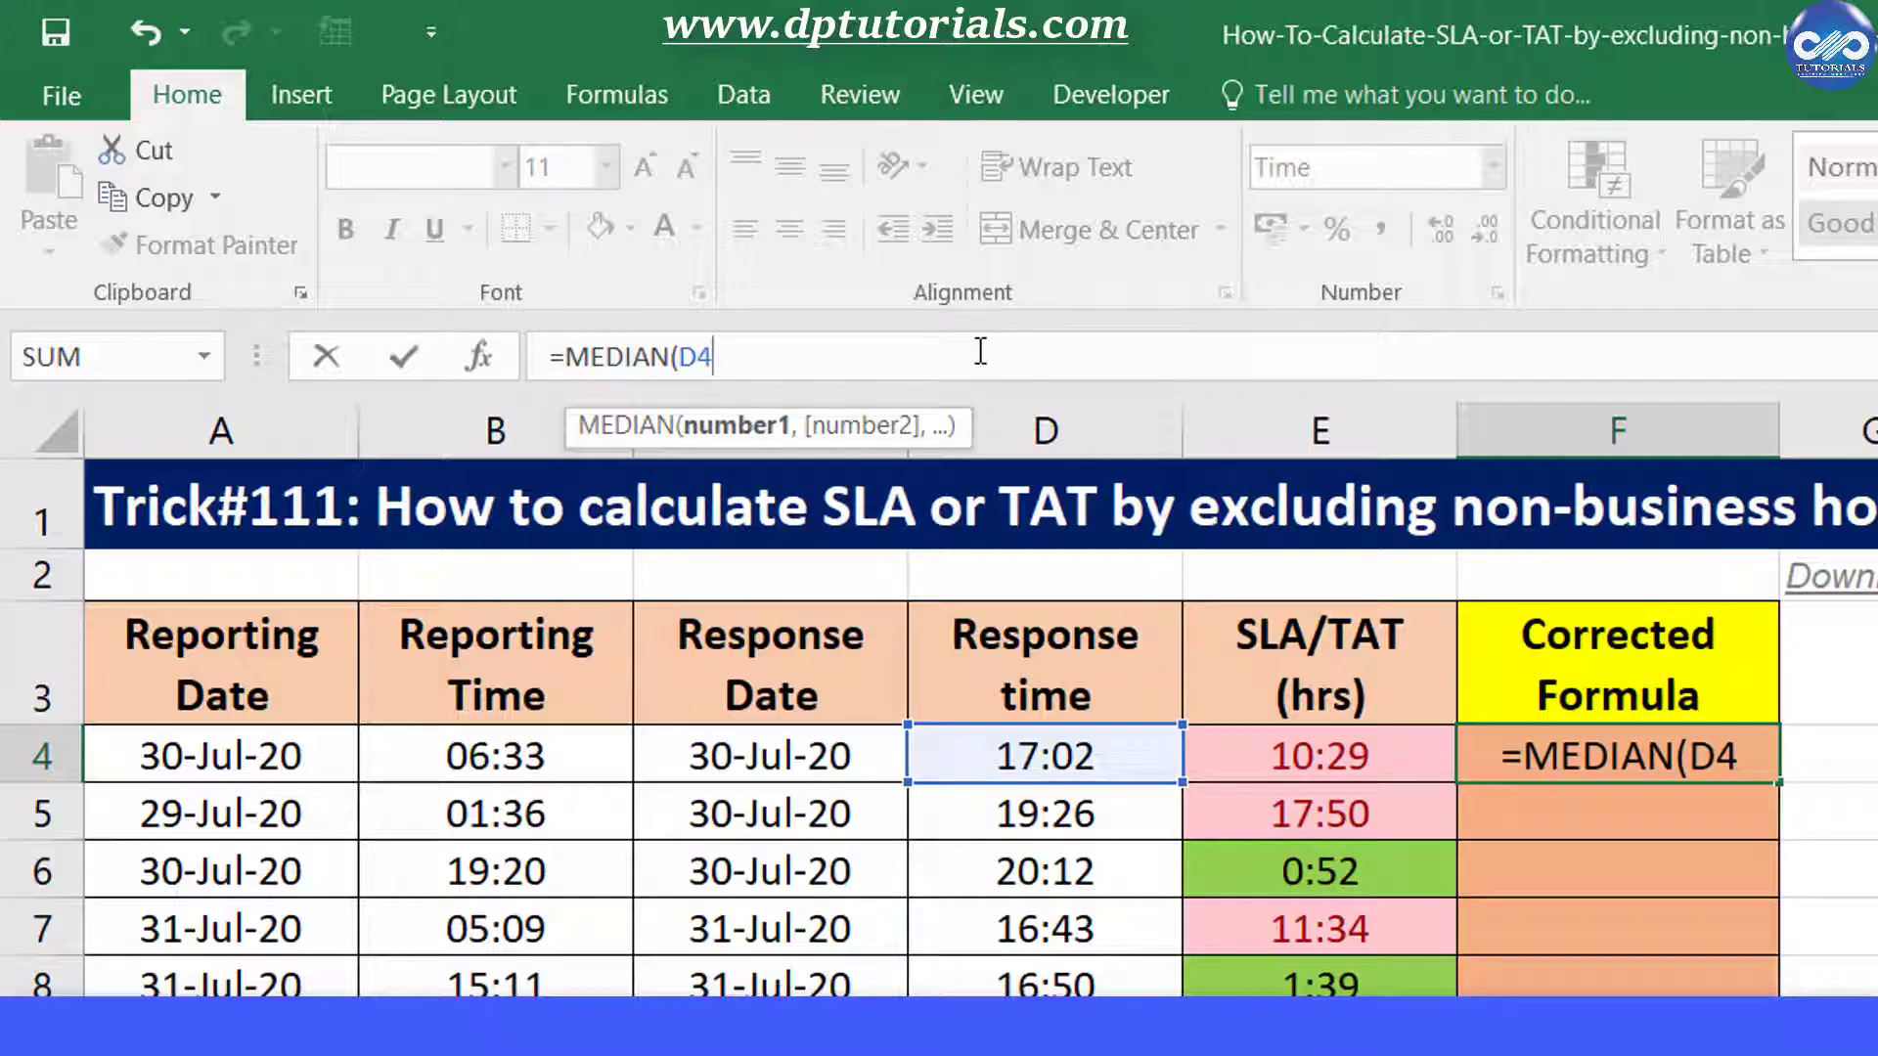
{"action": "type", "text": ","}
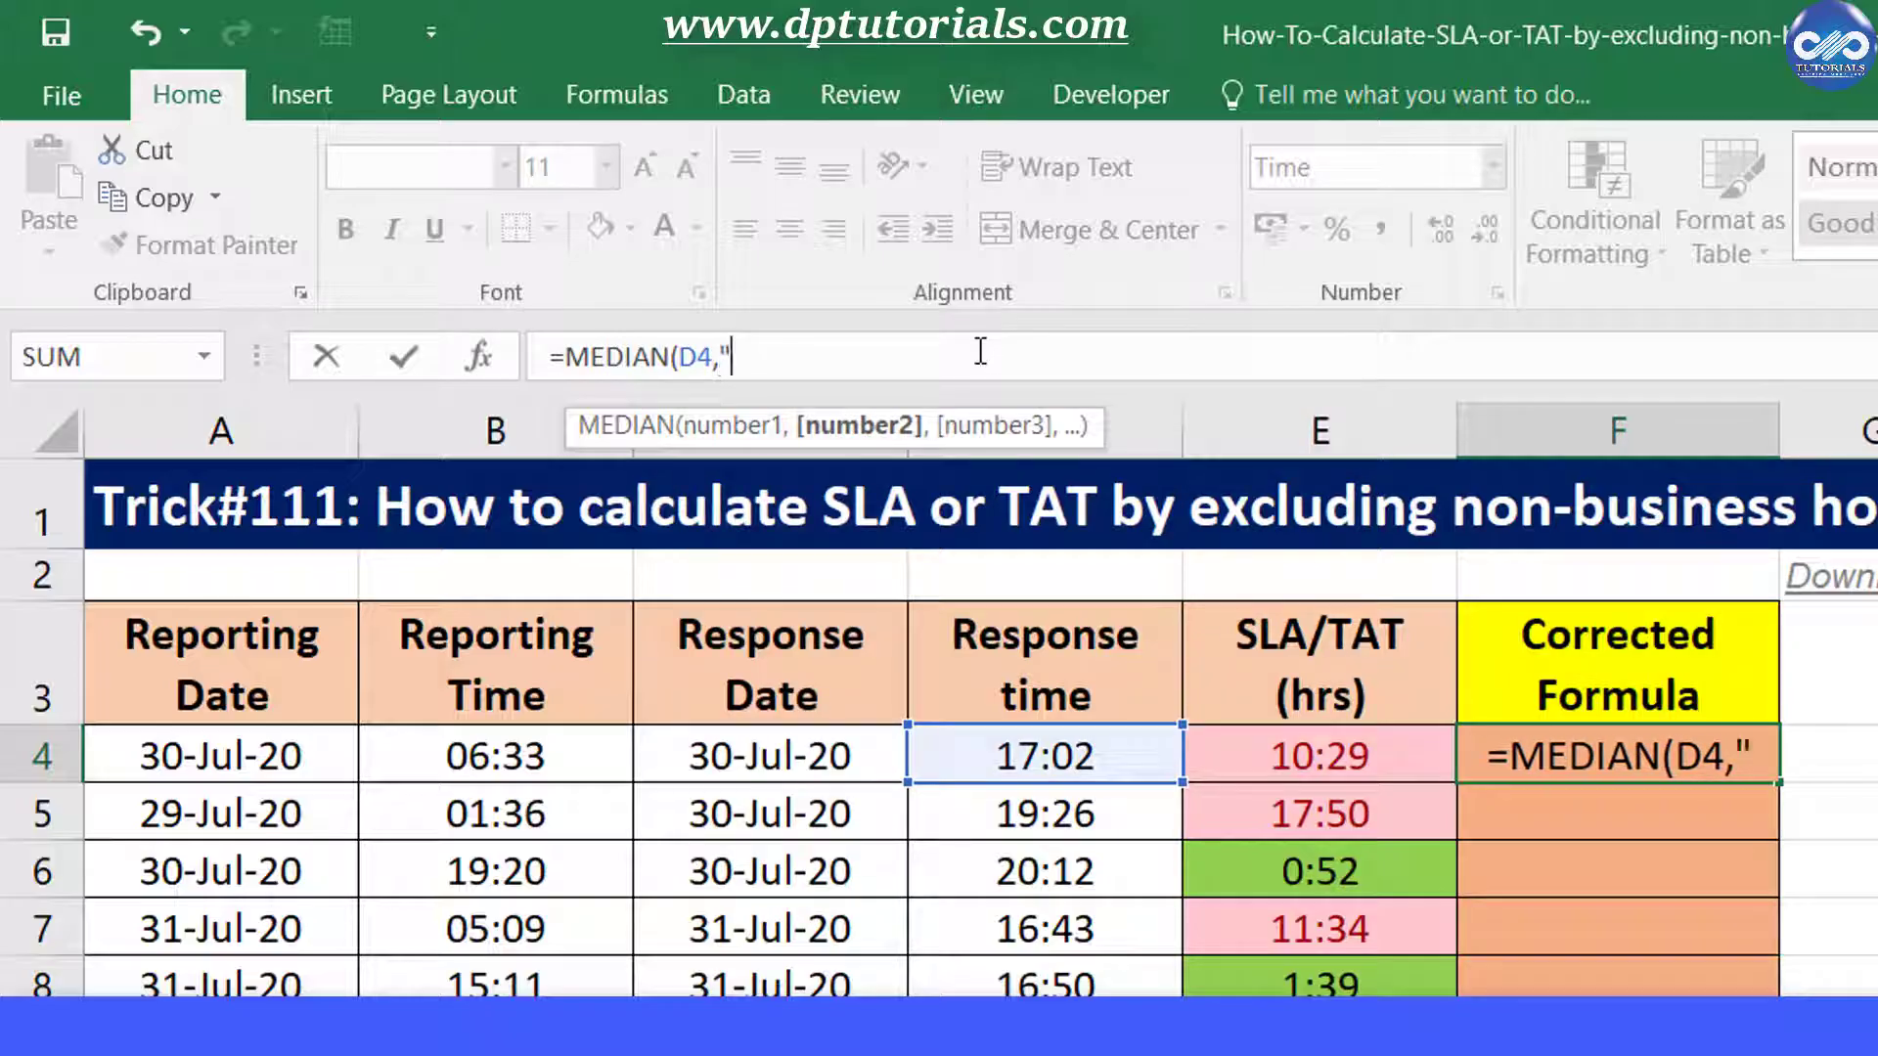
{"action": "type", "text": "\"21:00"}
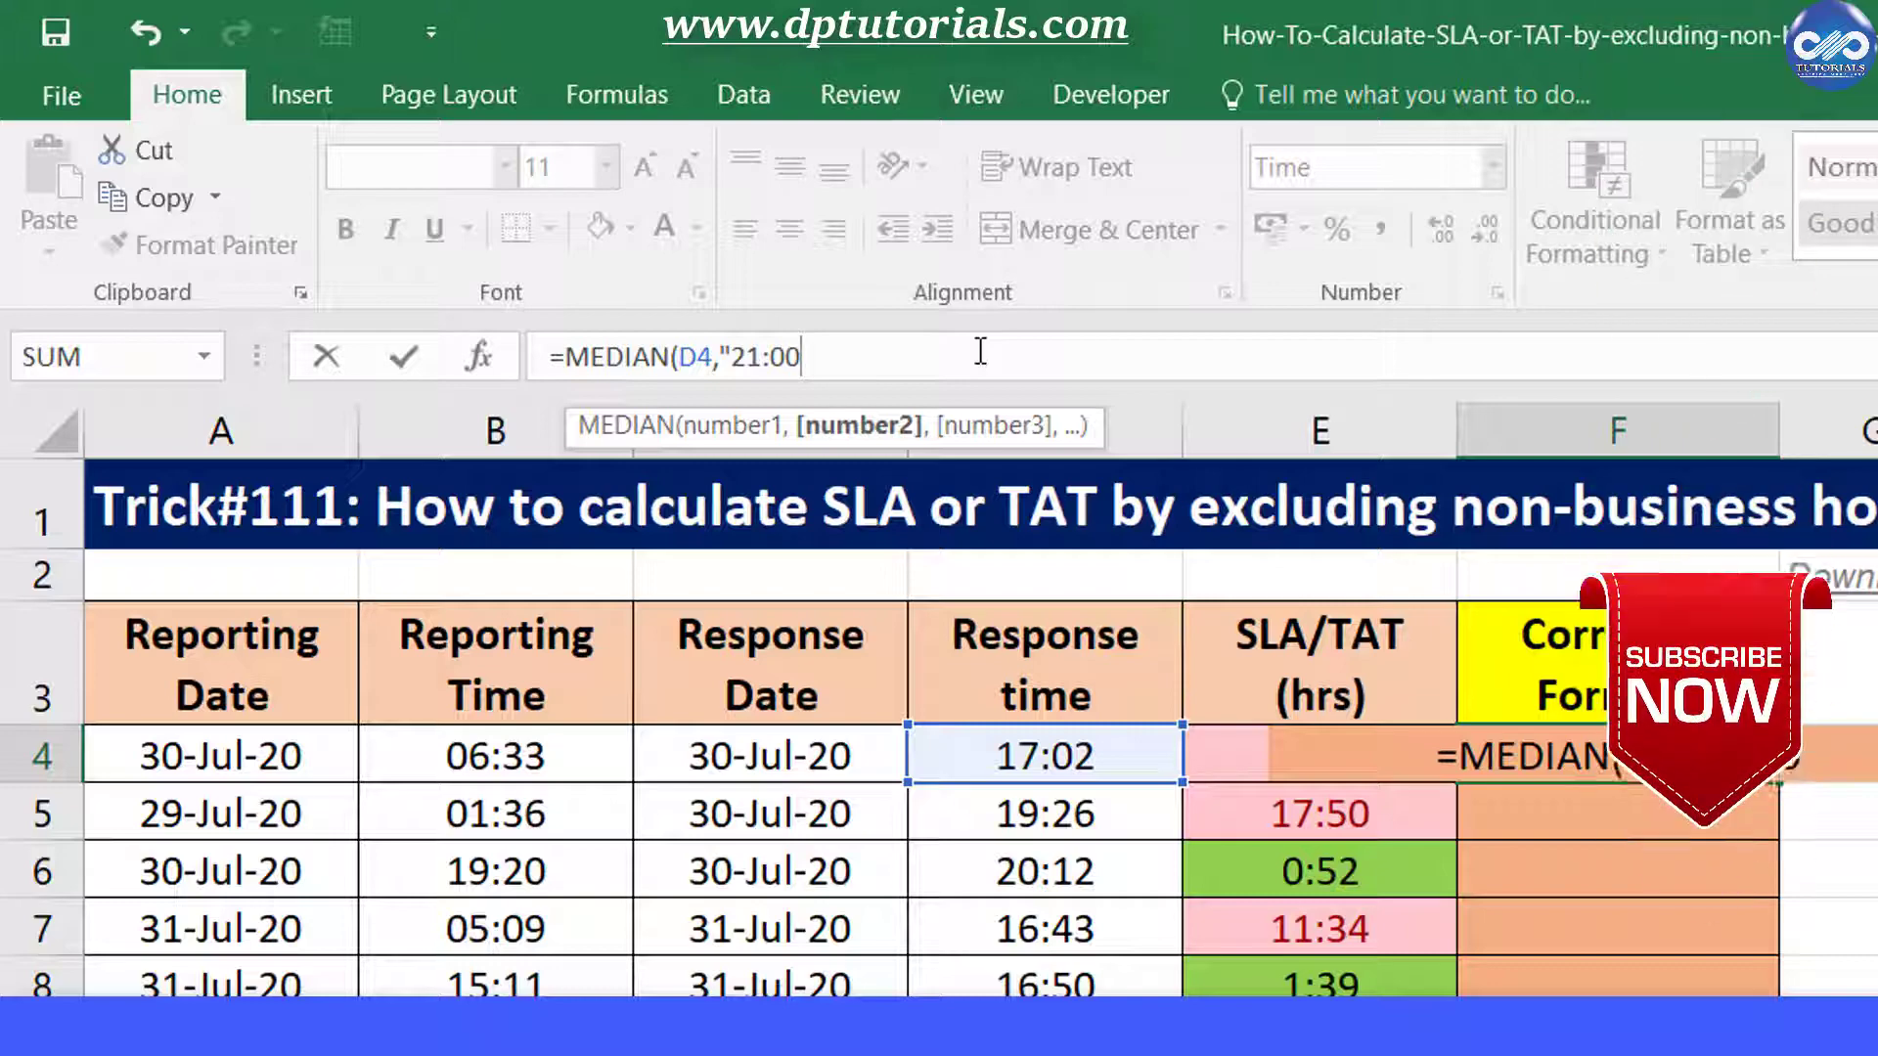
{"action": "type", "text": "\","}
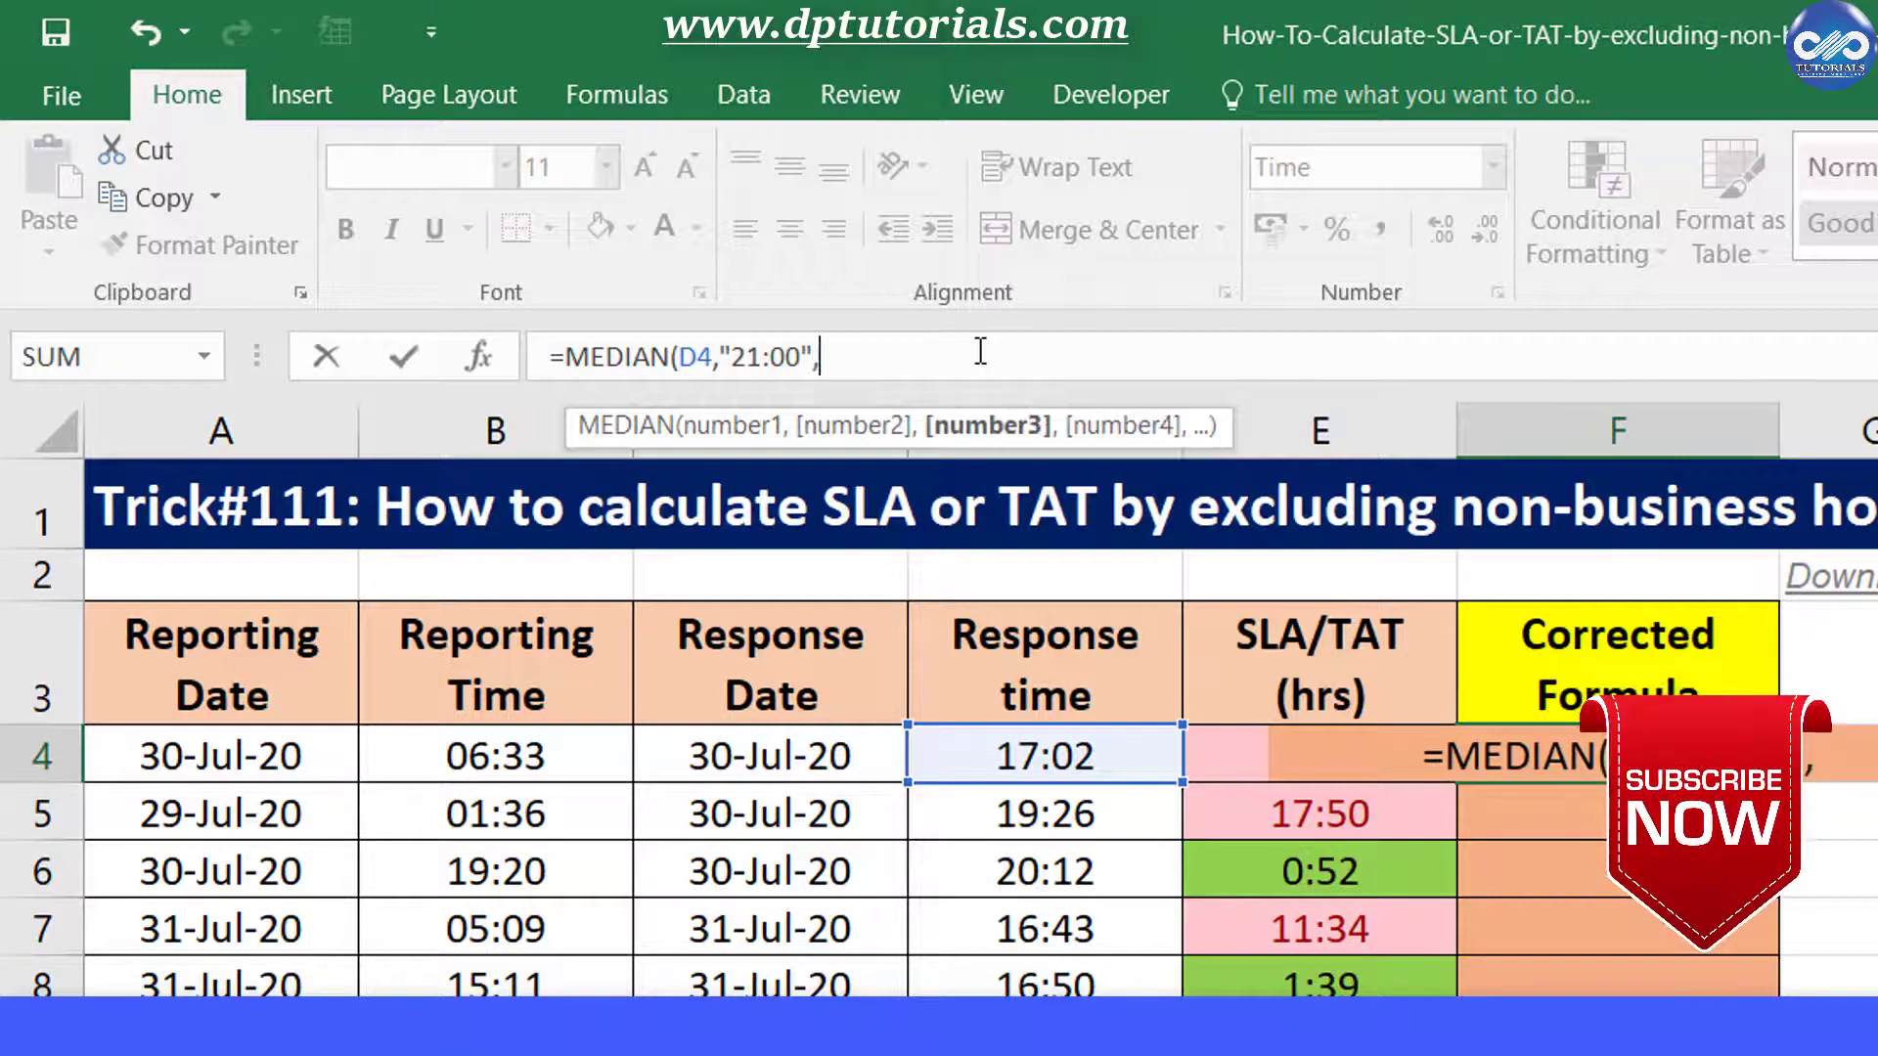
{"action": "type", "text": "\"09:"}
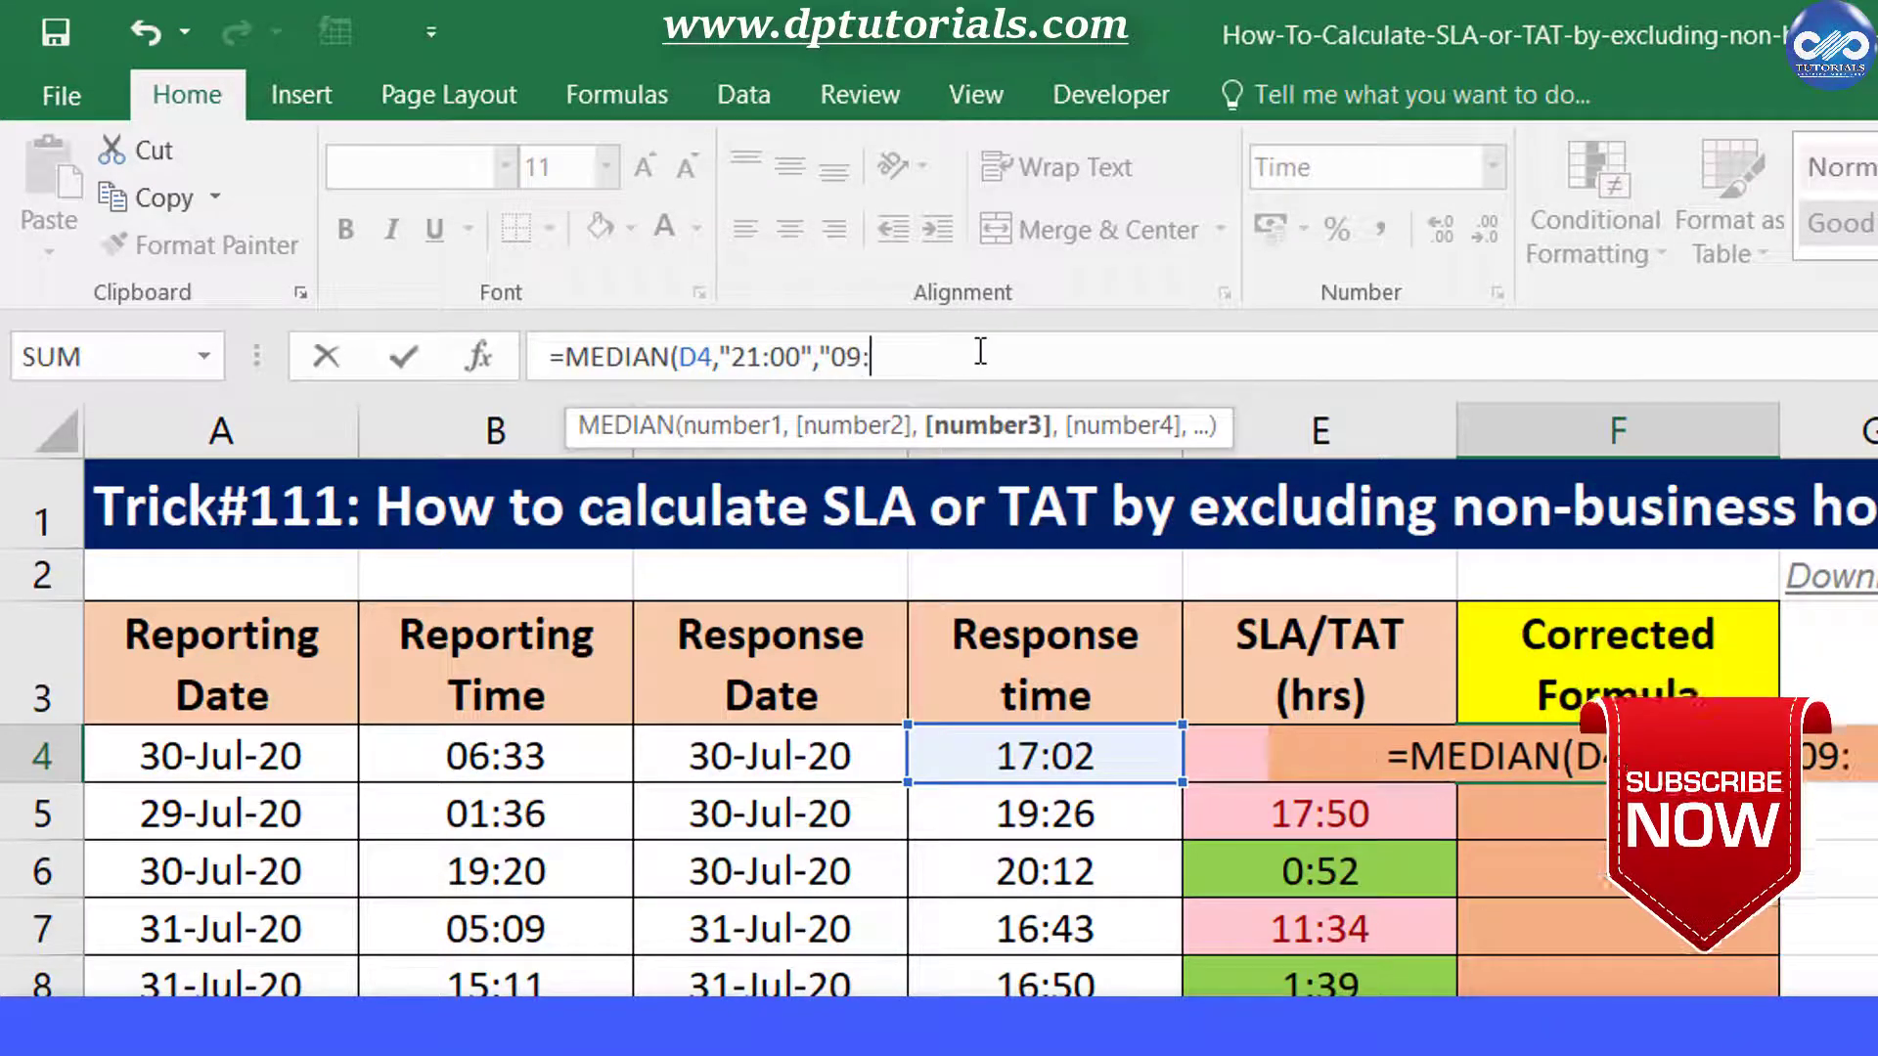
{"action": "type", "text": "00\")"}
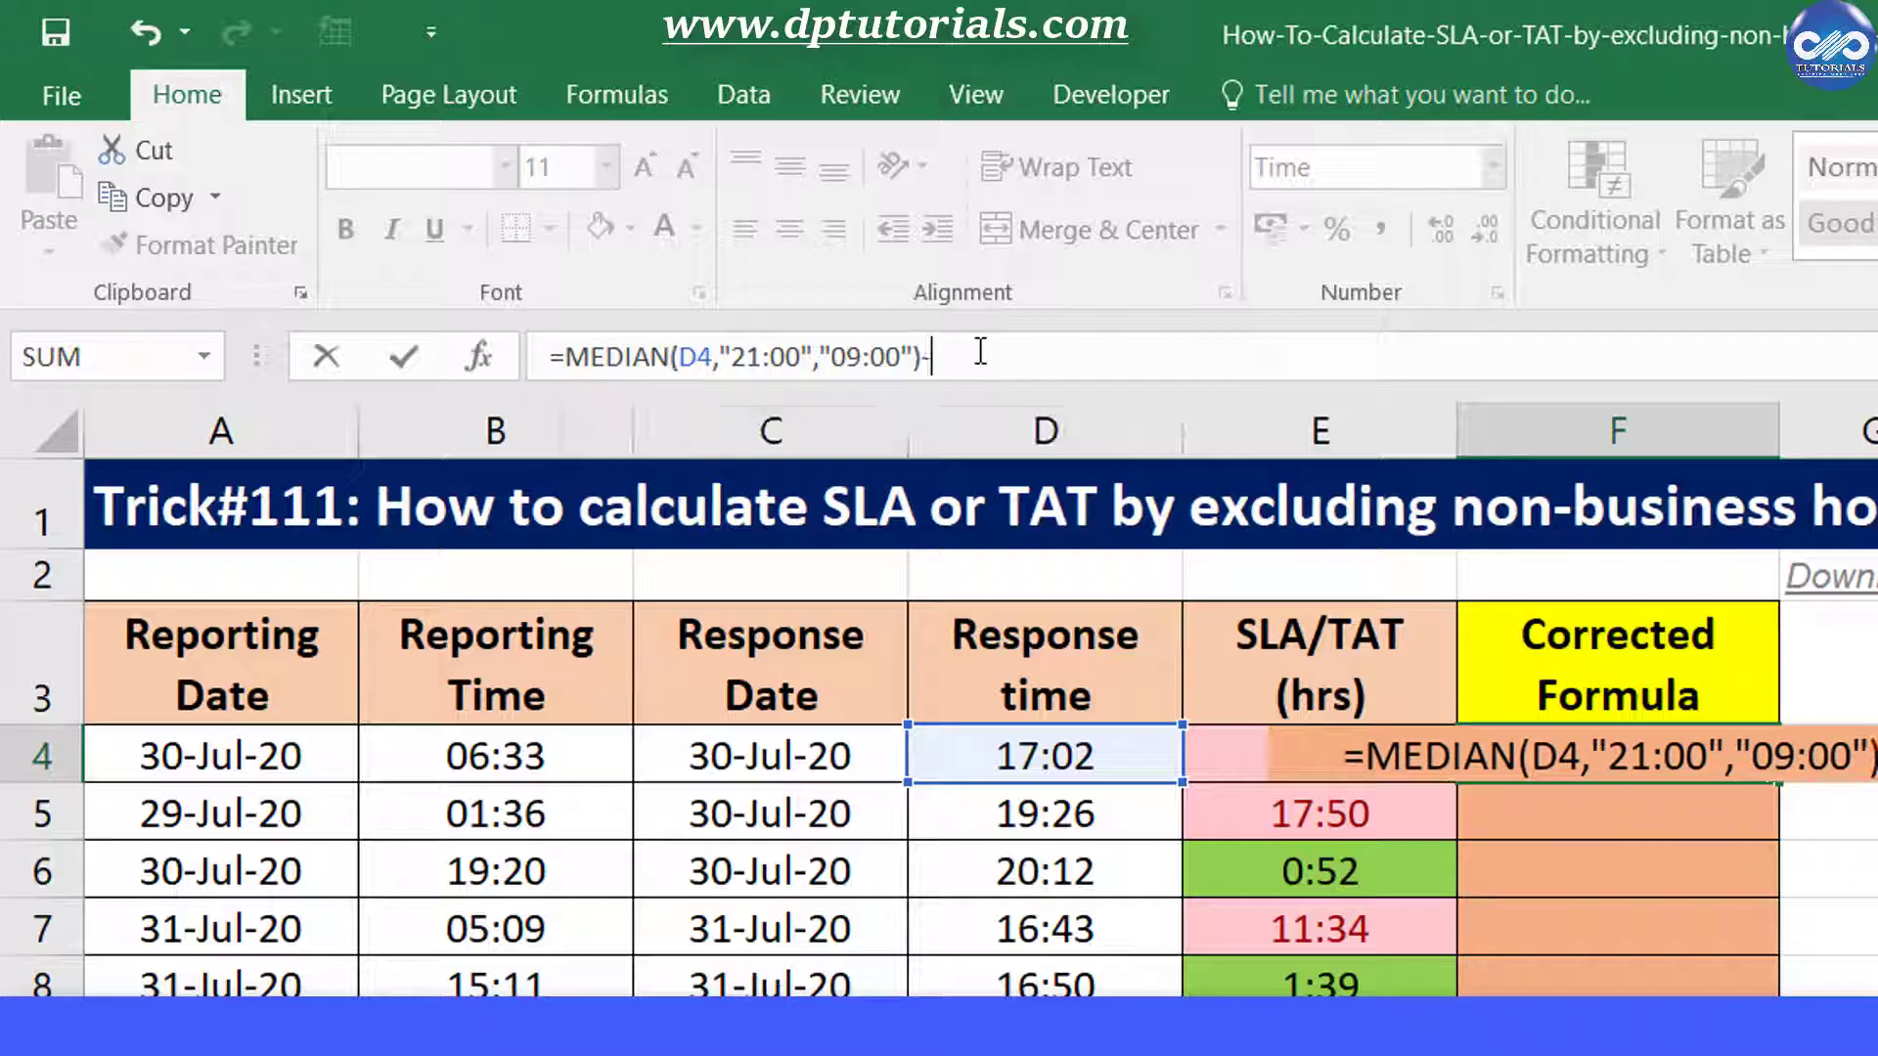
{"action": "type", "text": "-MEDIAN("}
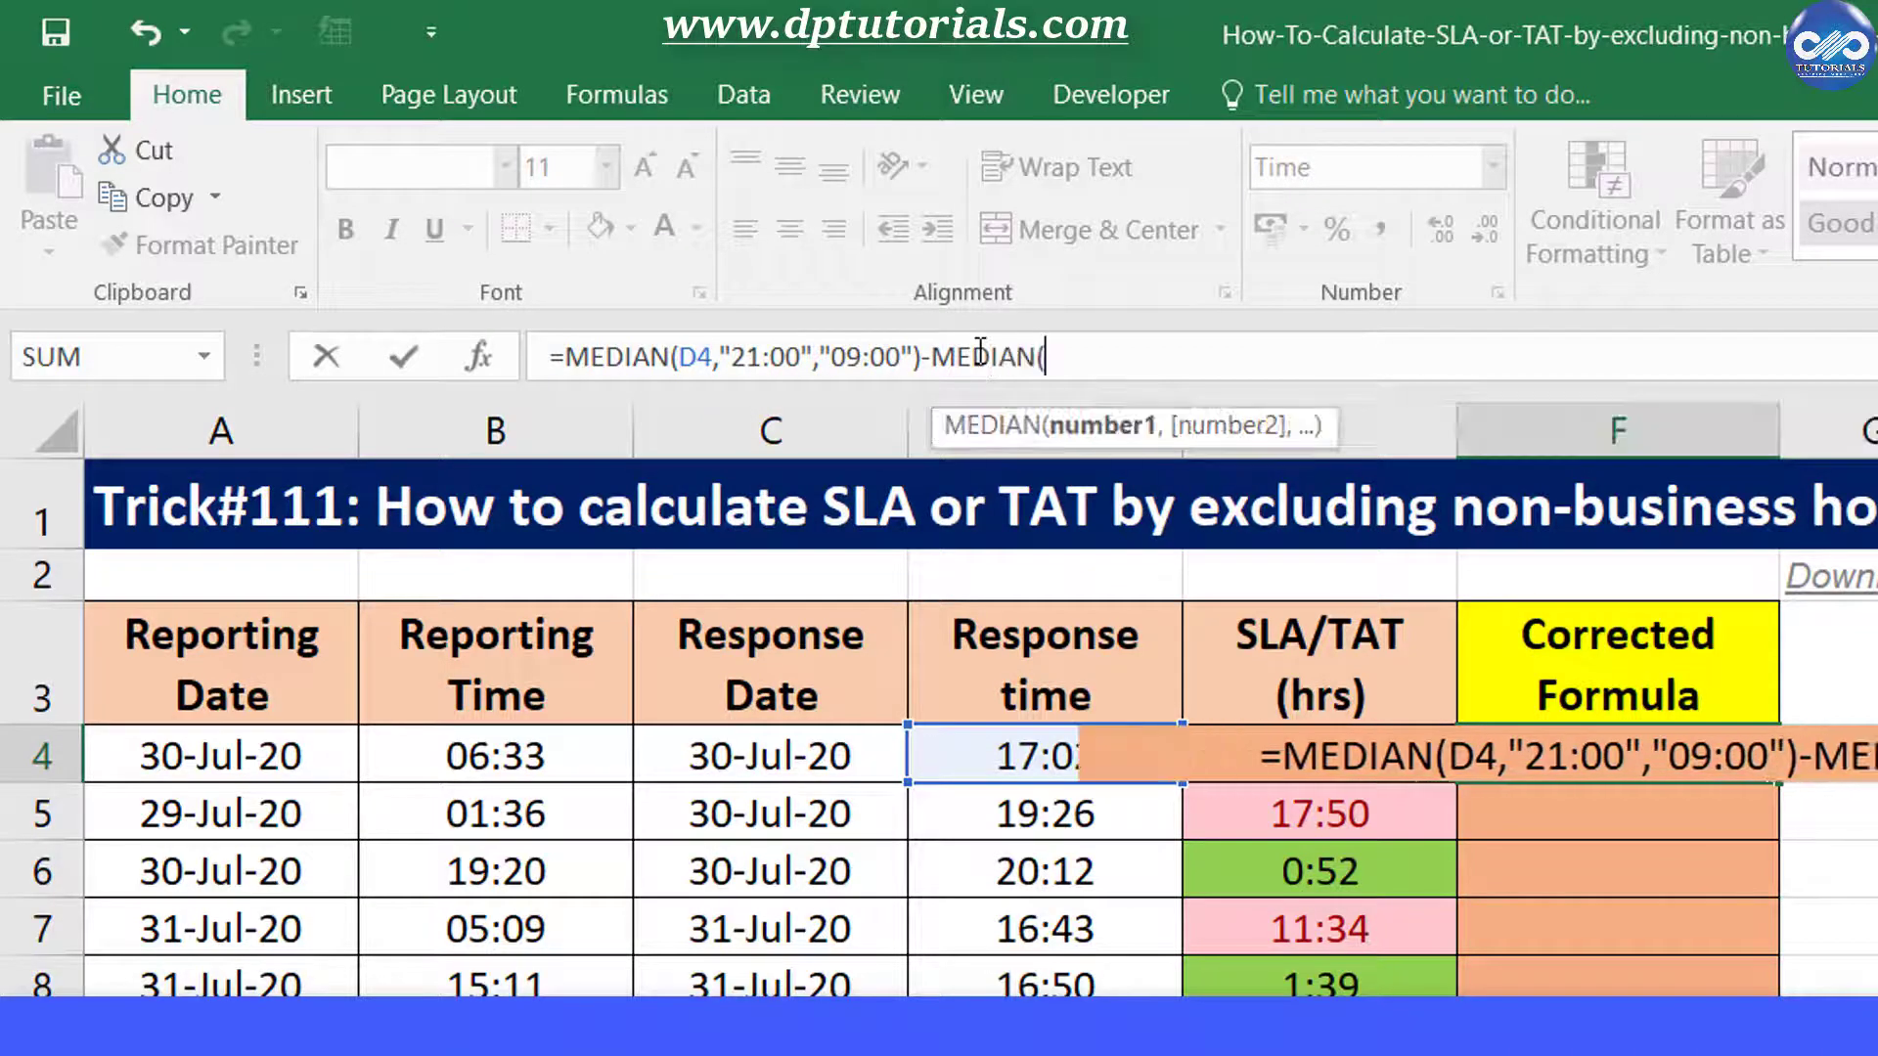
{"action": "type", "text": "B4"}
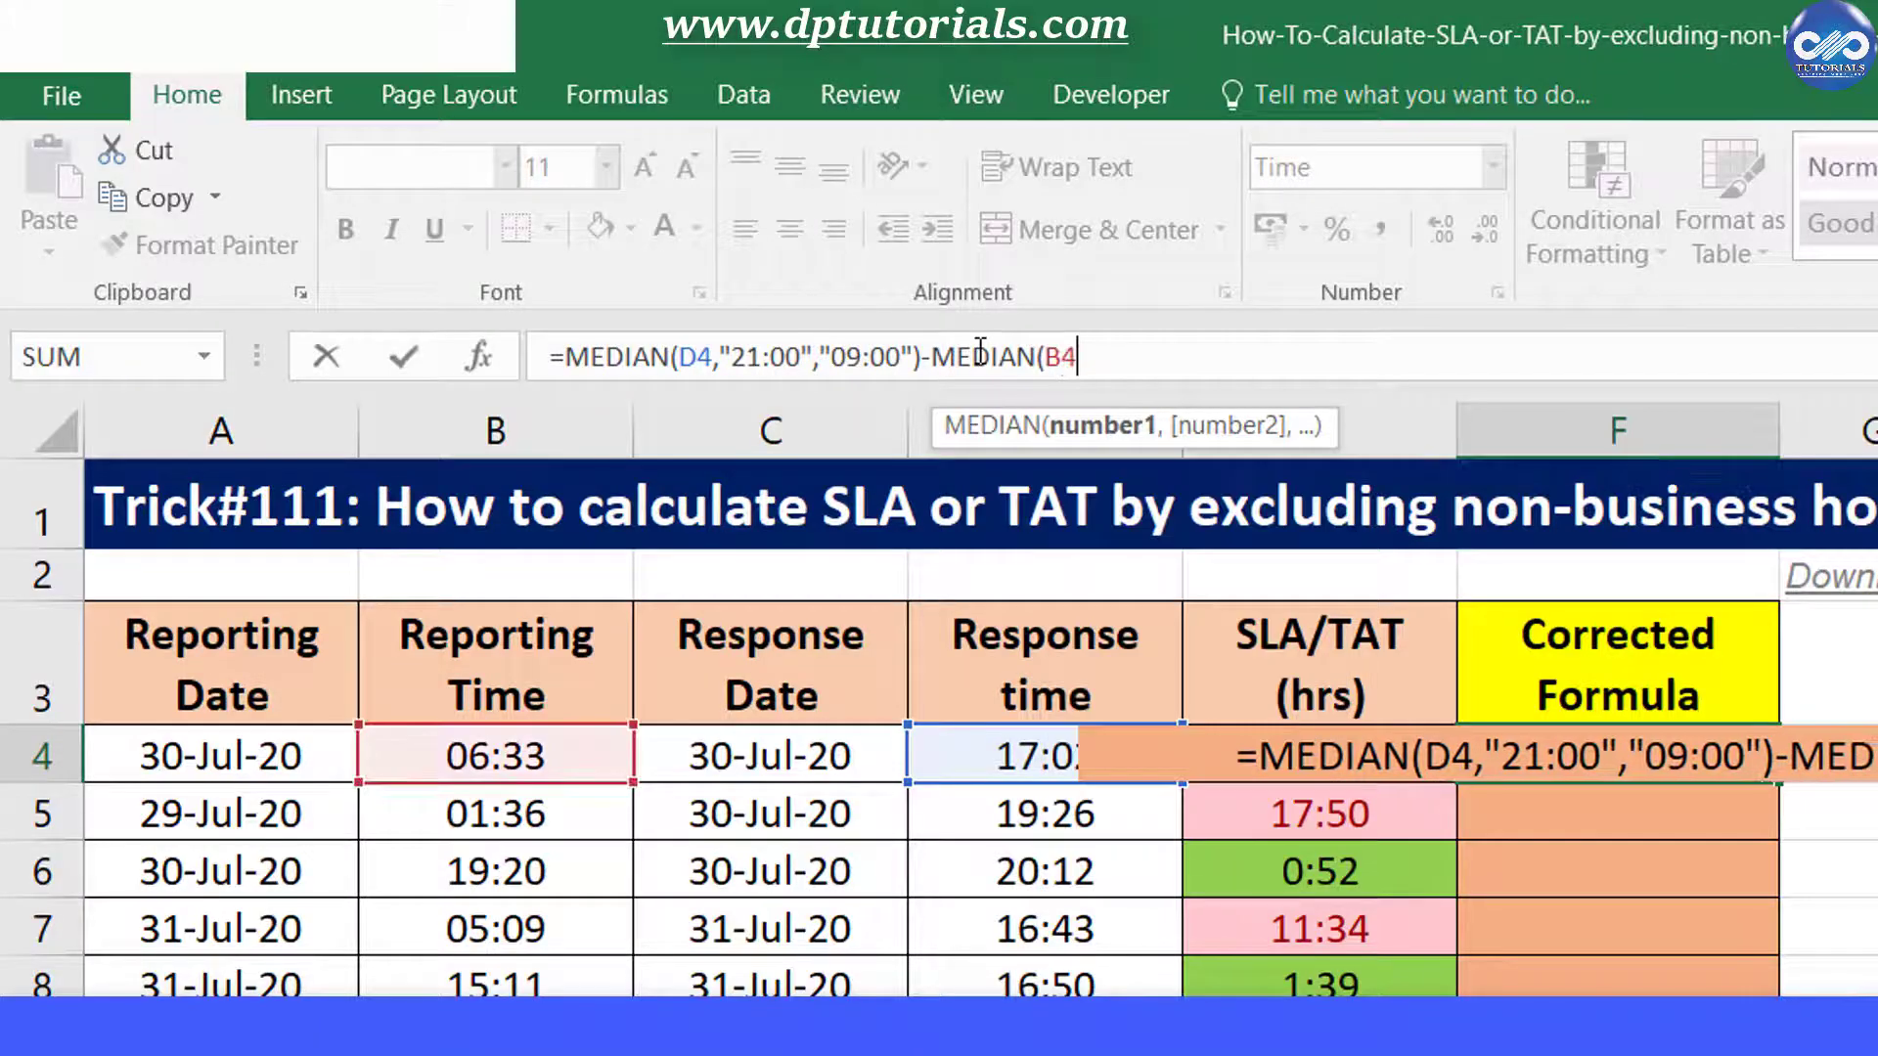
{"action": "type", "text": ",\"21:00"}
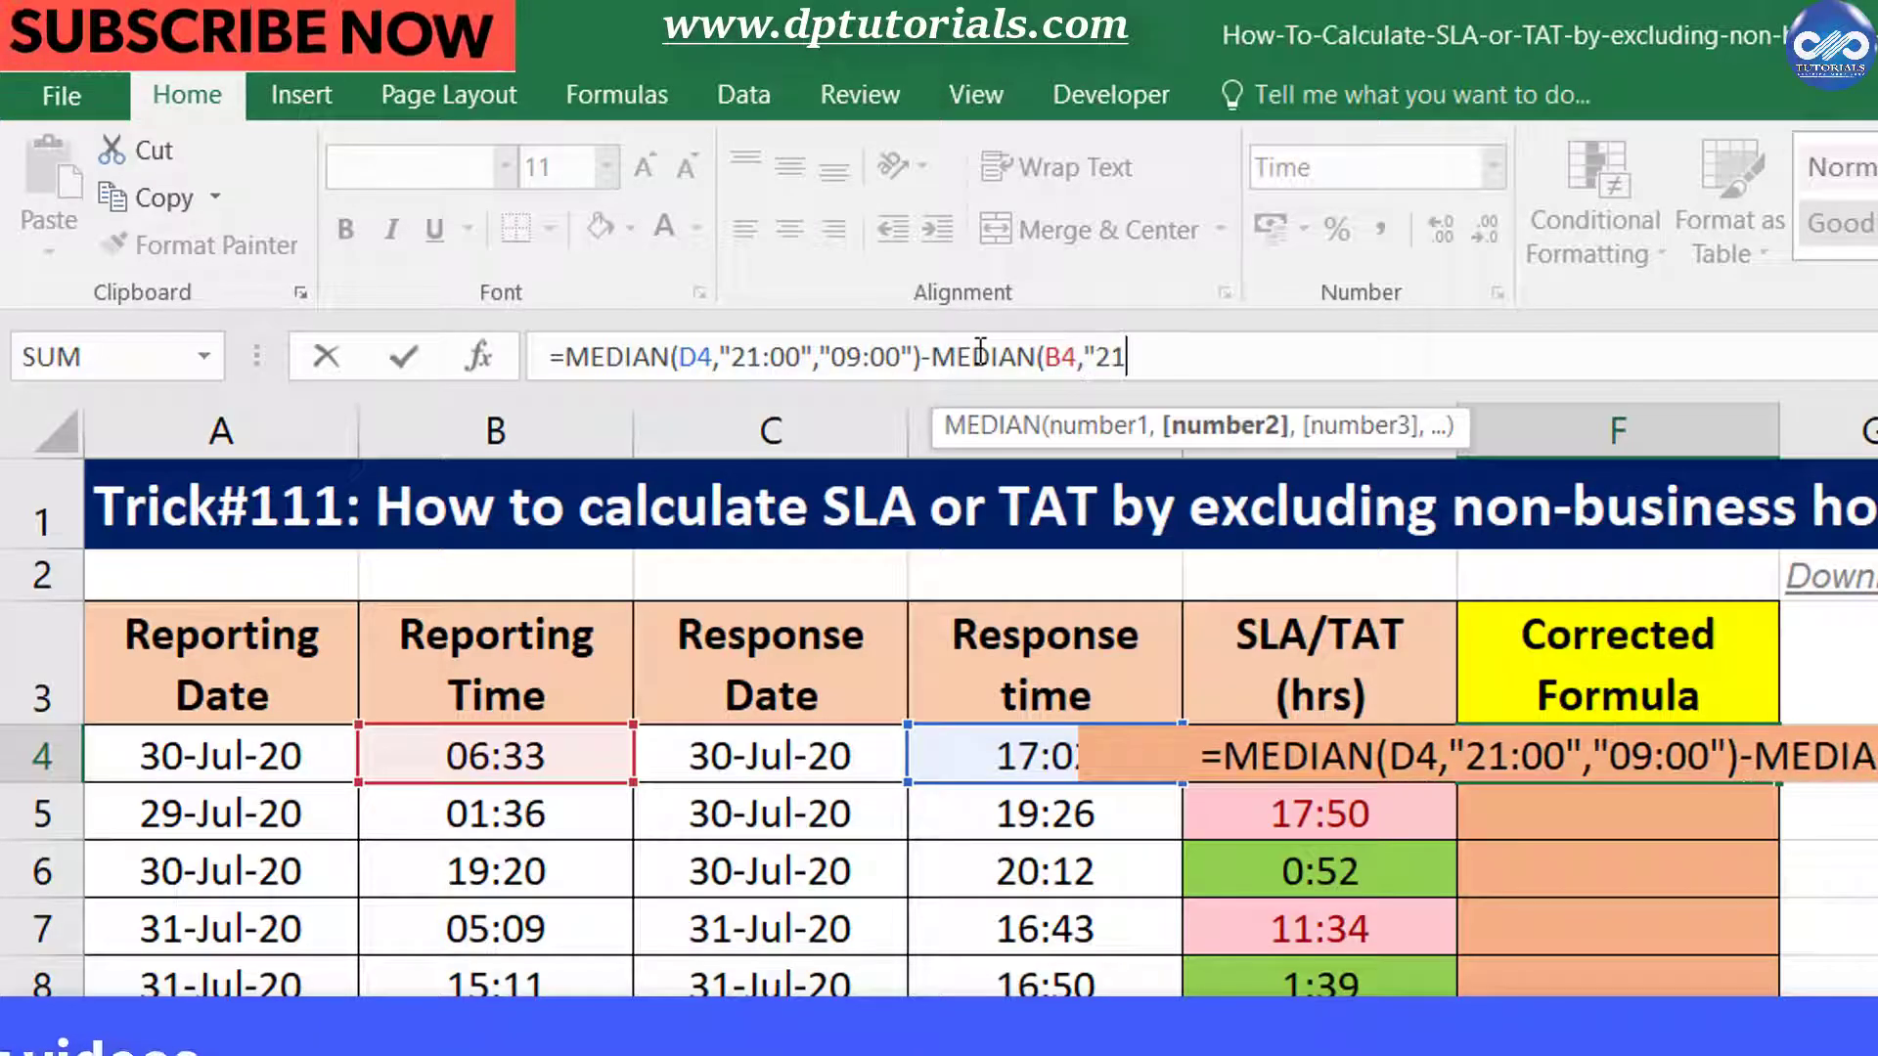
{"action": "type", "text": "\","}
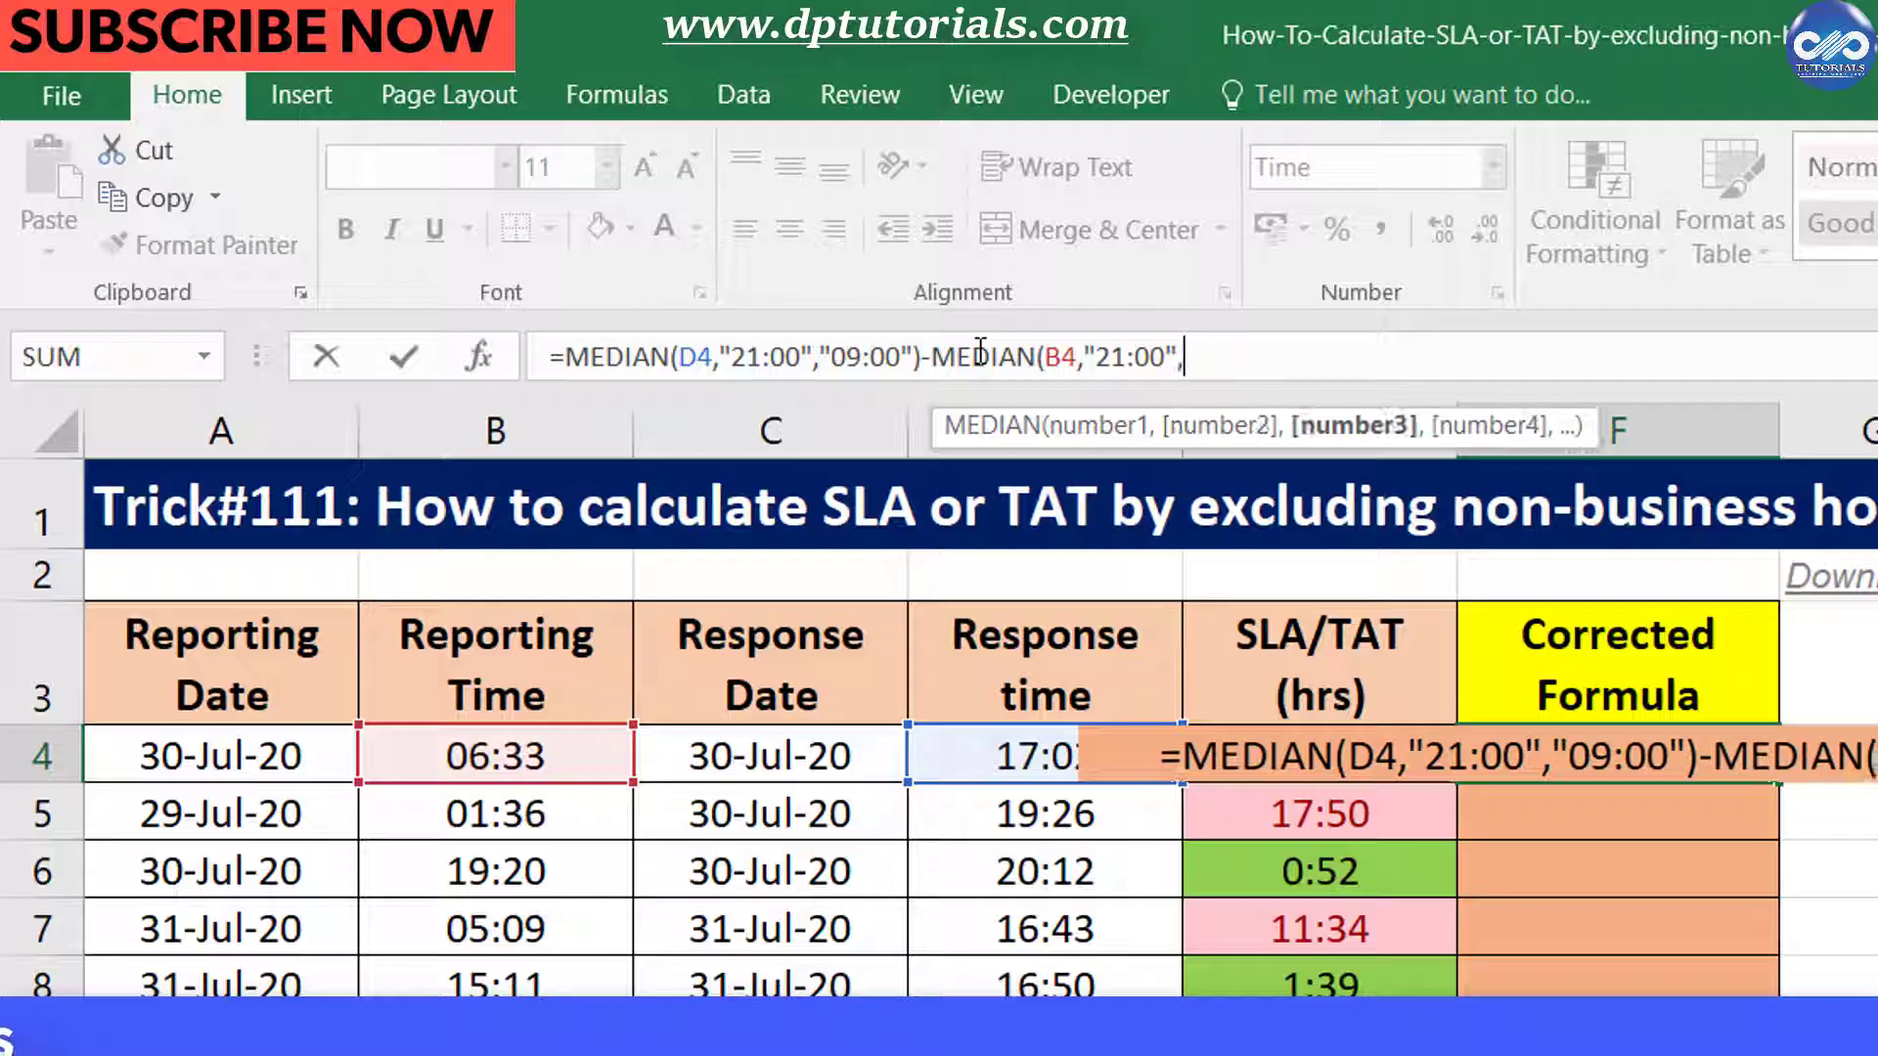
{"action": "type", "text": "\"09:00"}
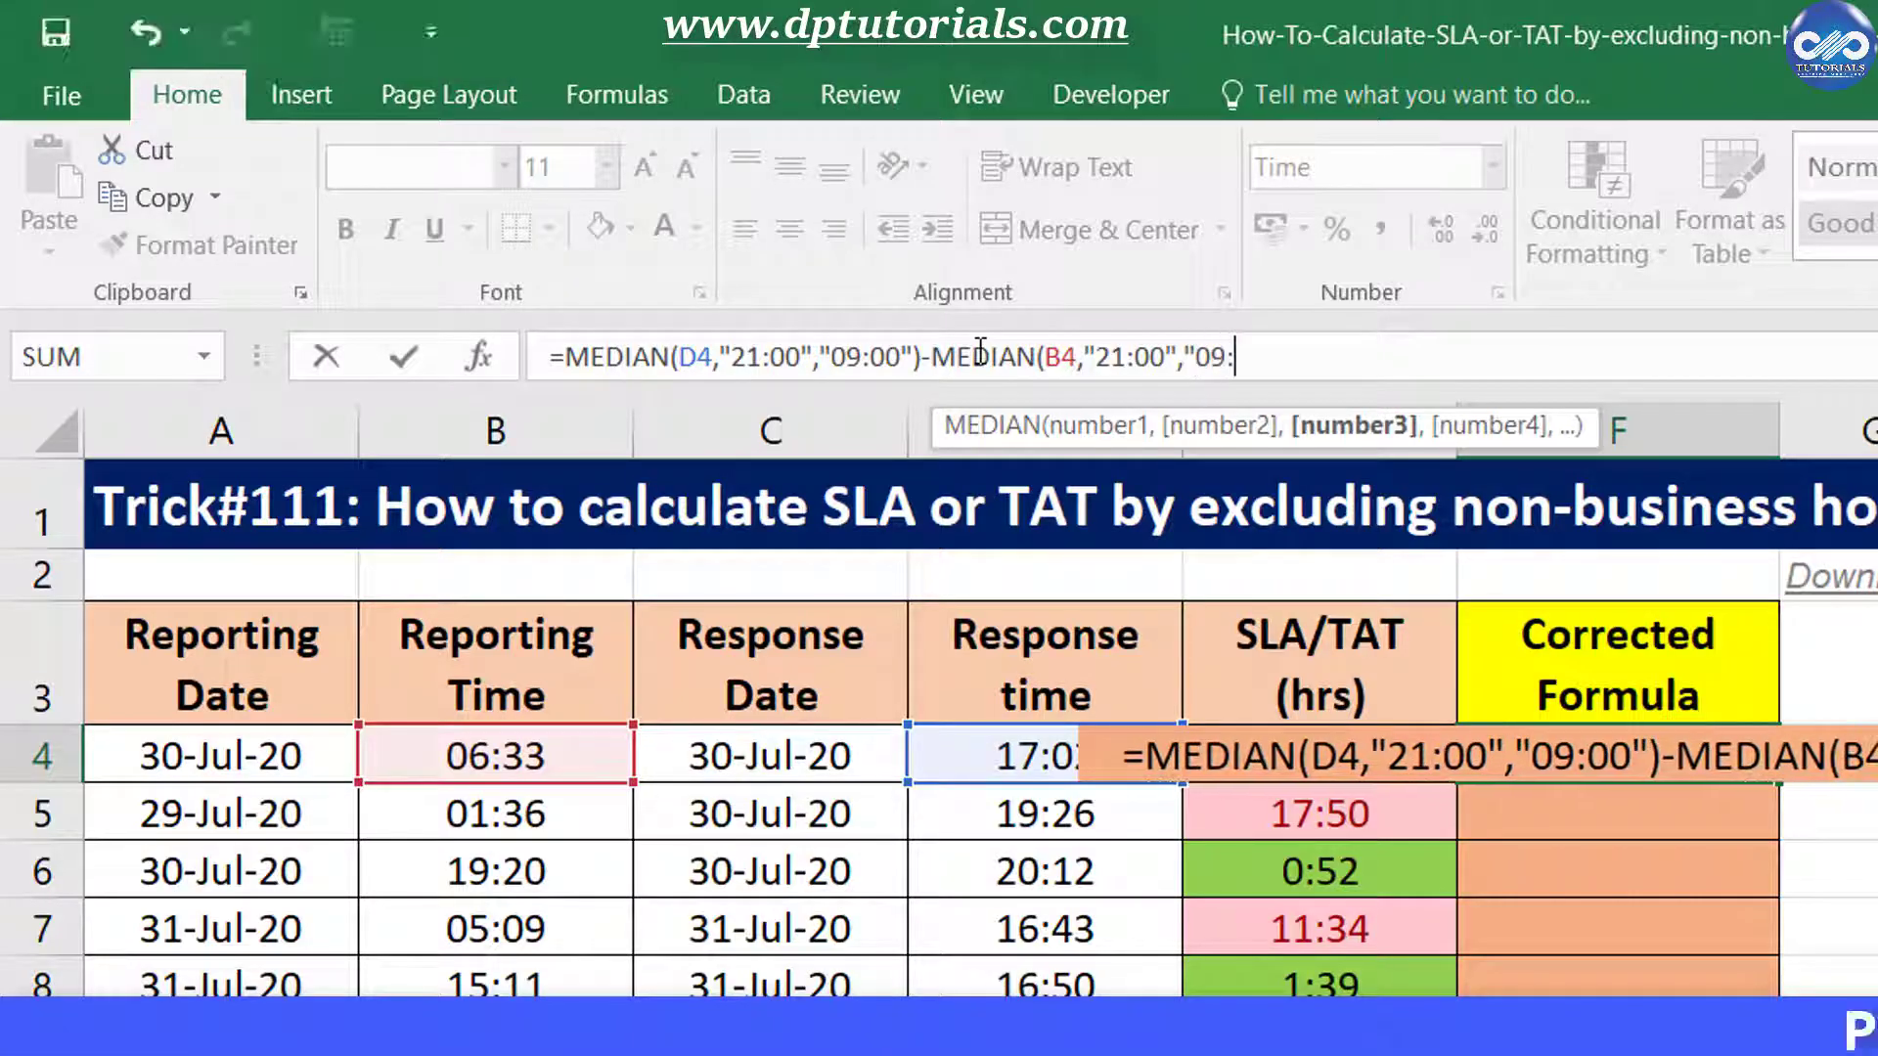
{"action": "type", "text": "\""}
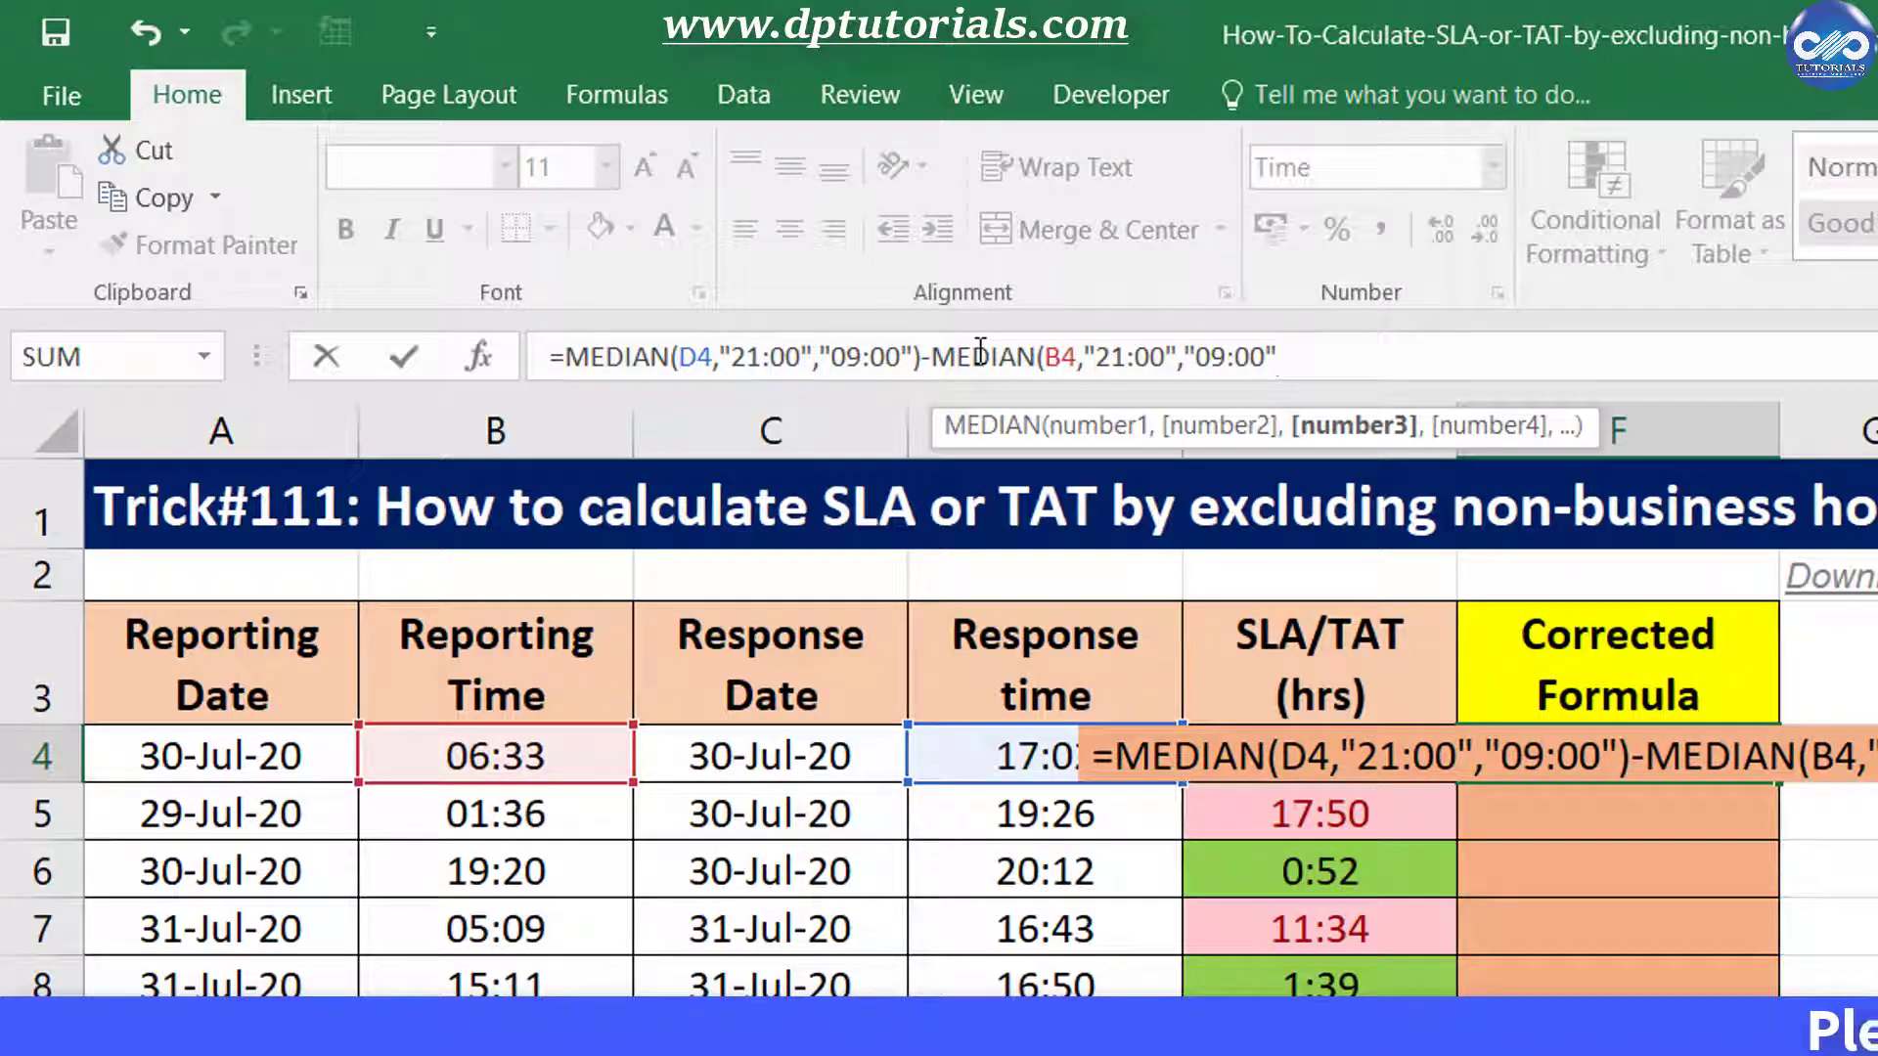
{"action": "type", "text": ")"}
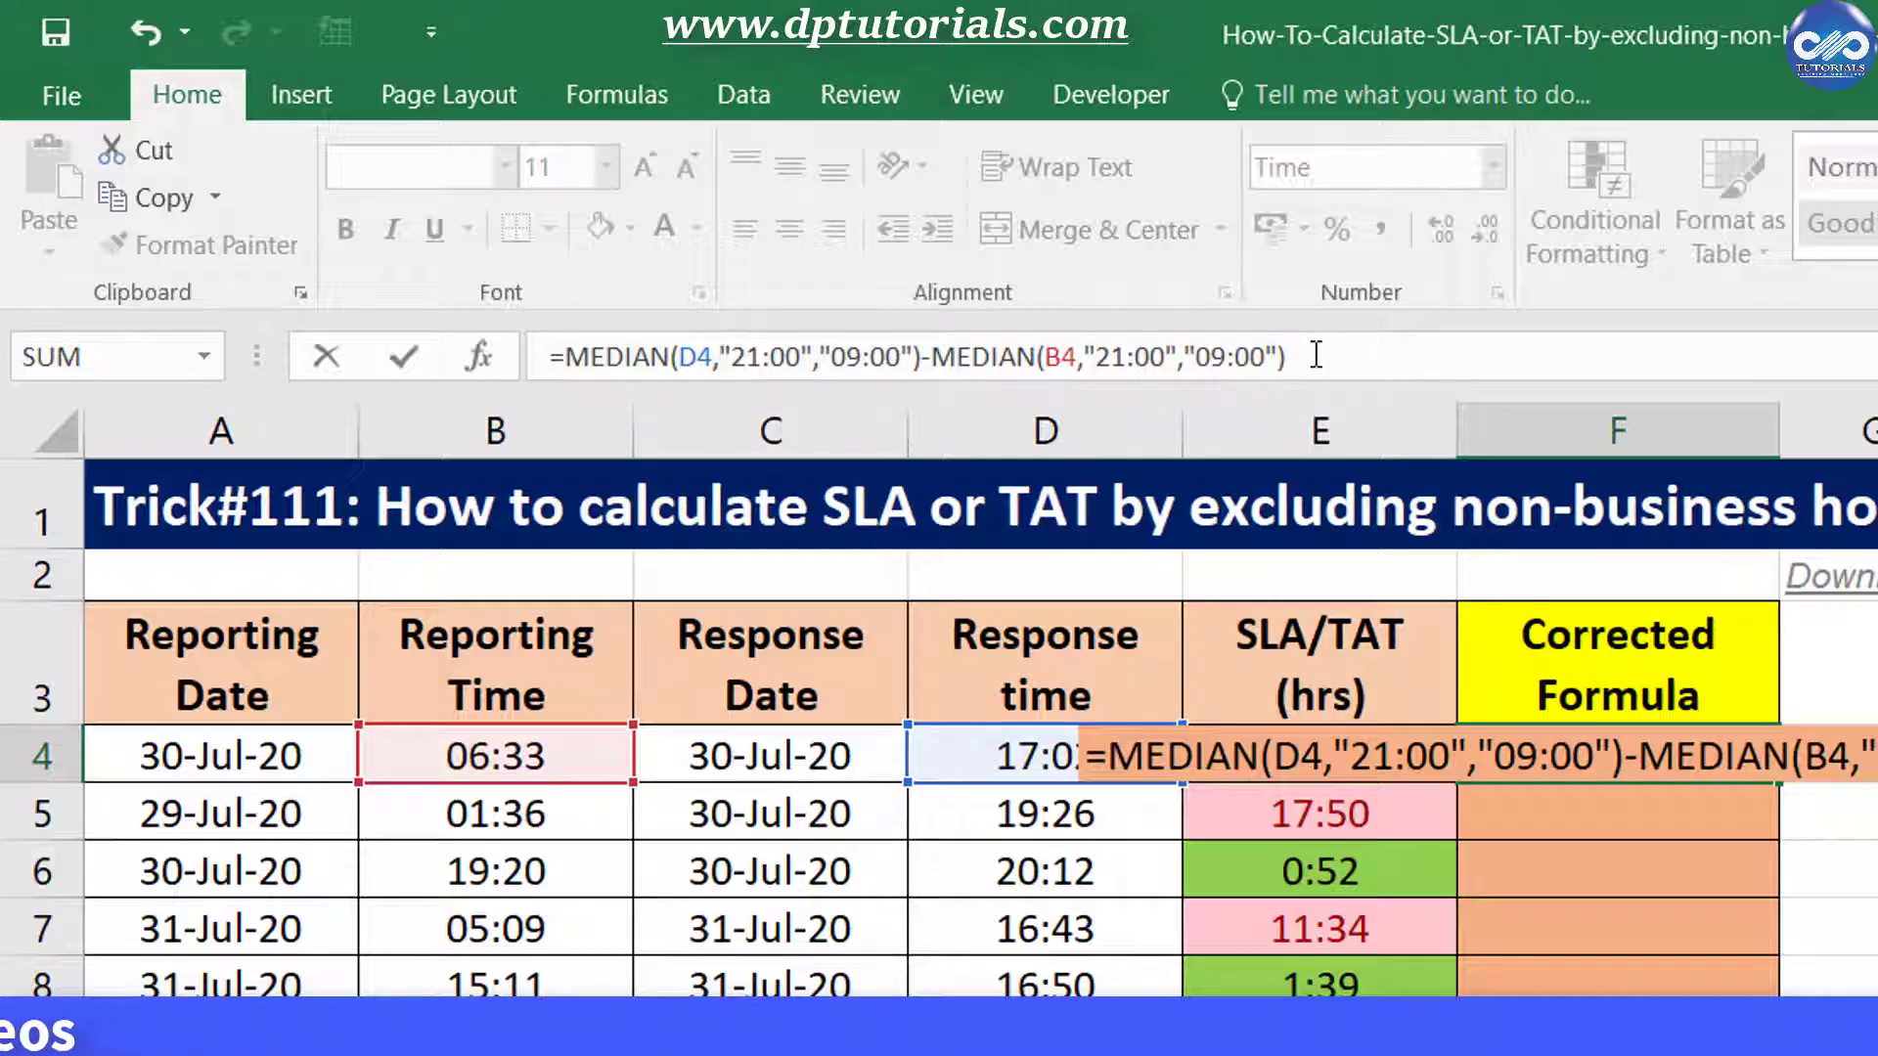
{"action": "key", "text": "Return"}
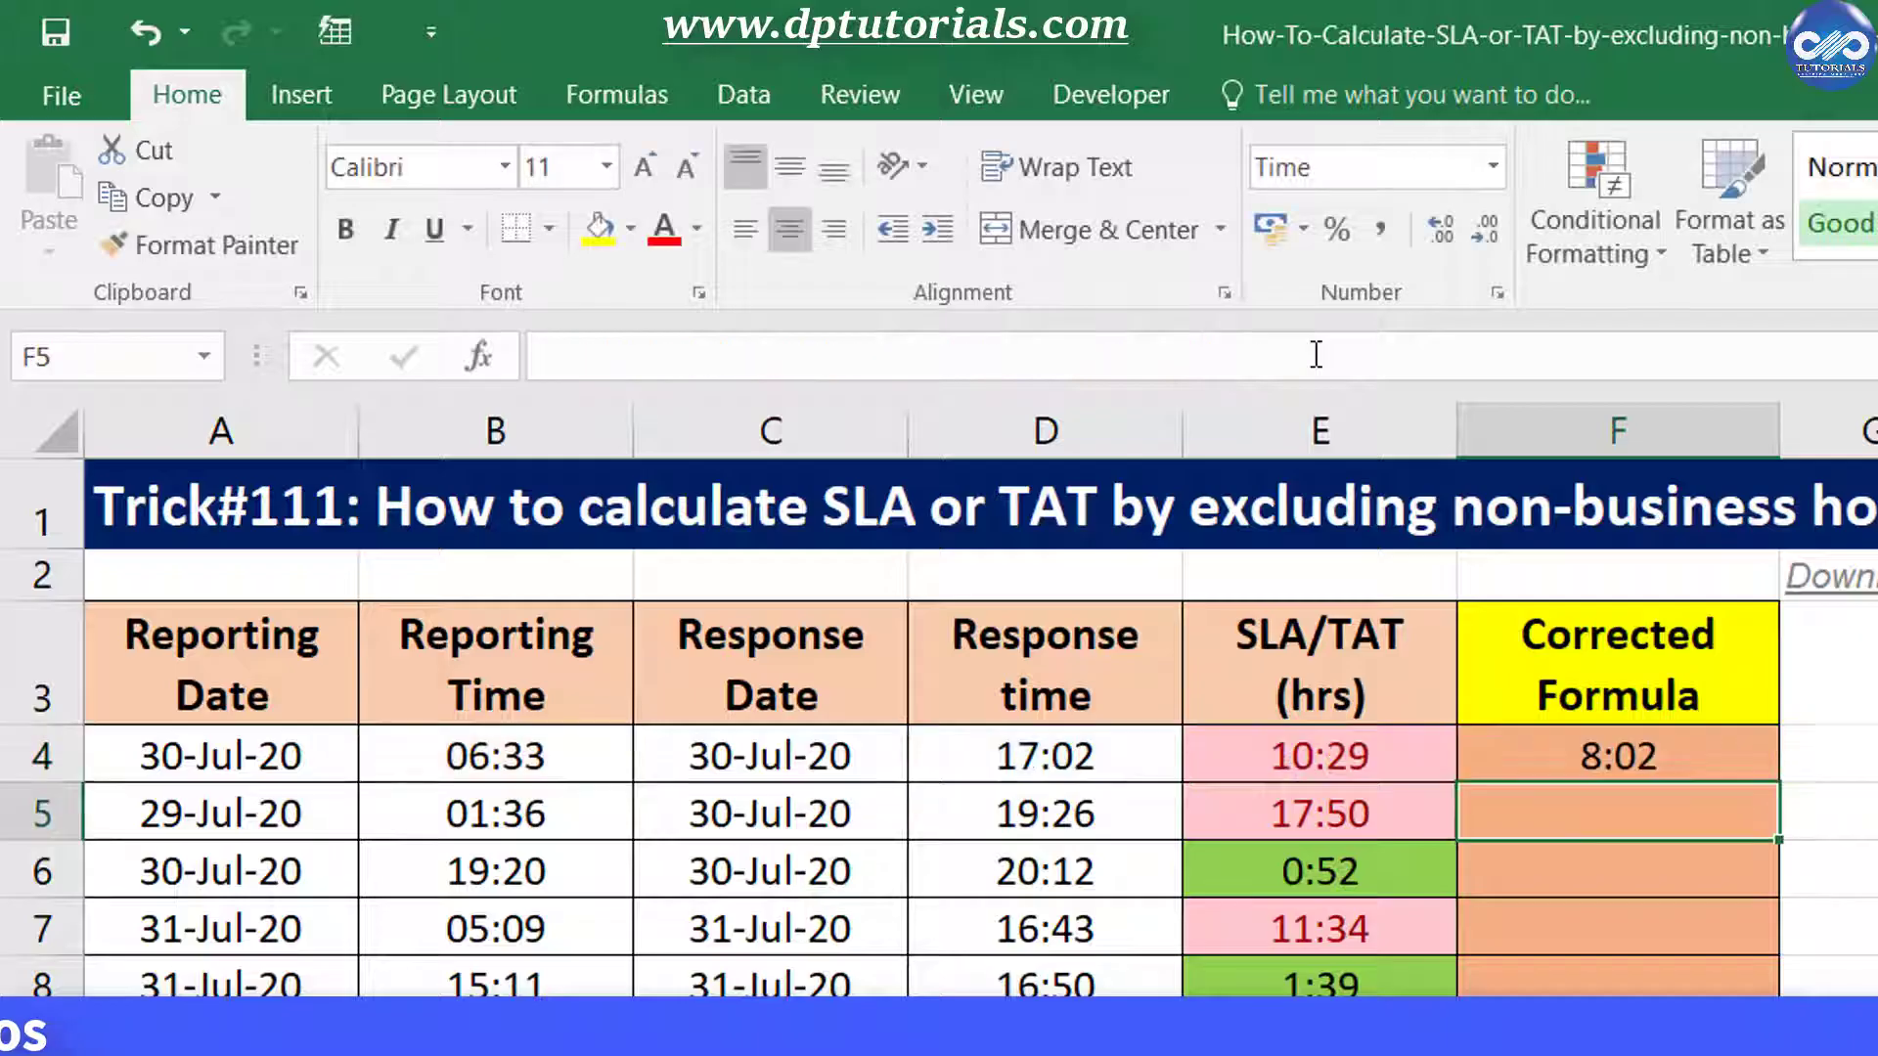
{"action": "left_click", "coordinate": [1623, 764]}
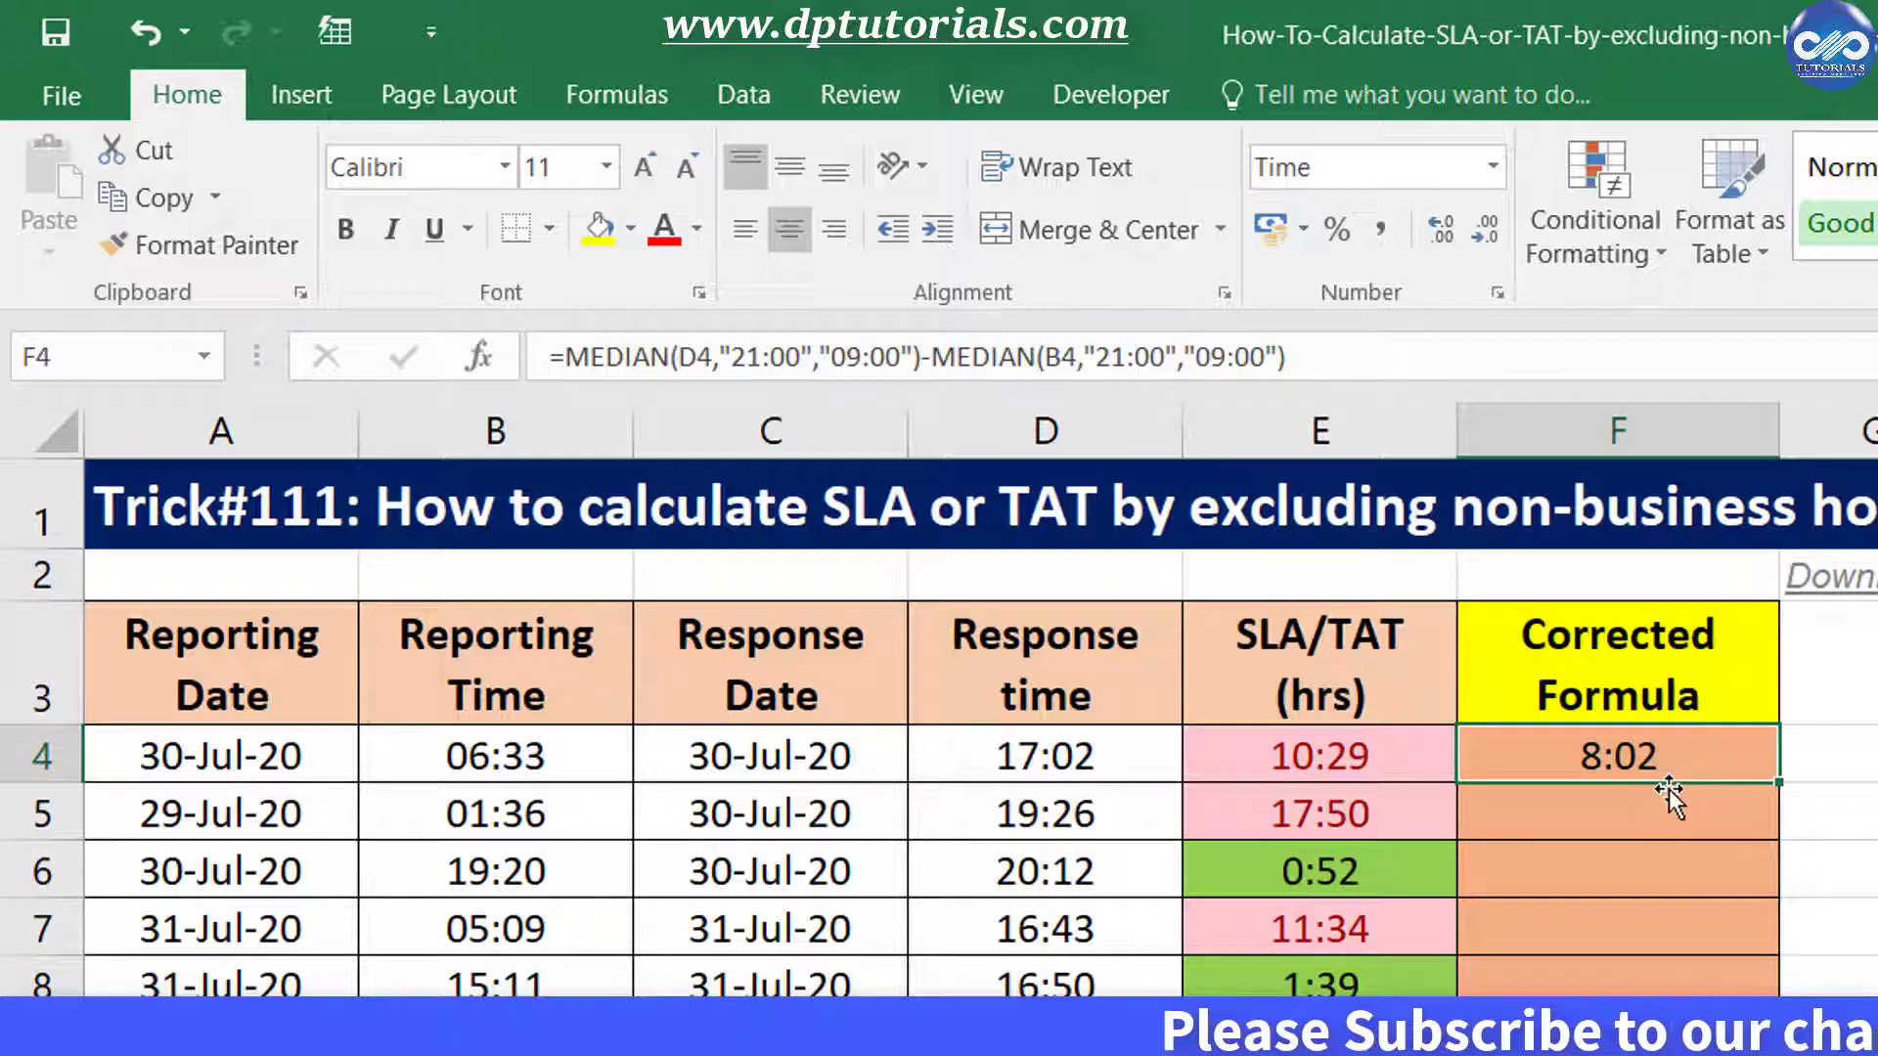
{"action": "left_click", "coordinate": [264, 755]}
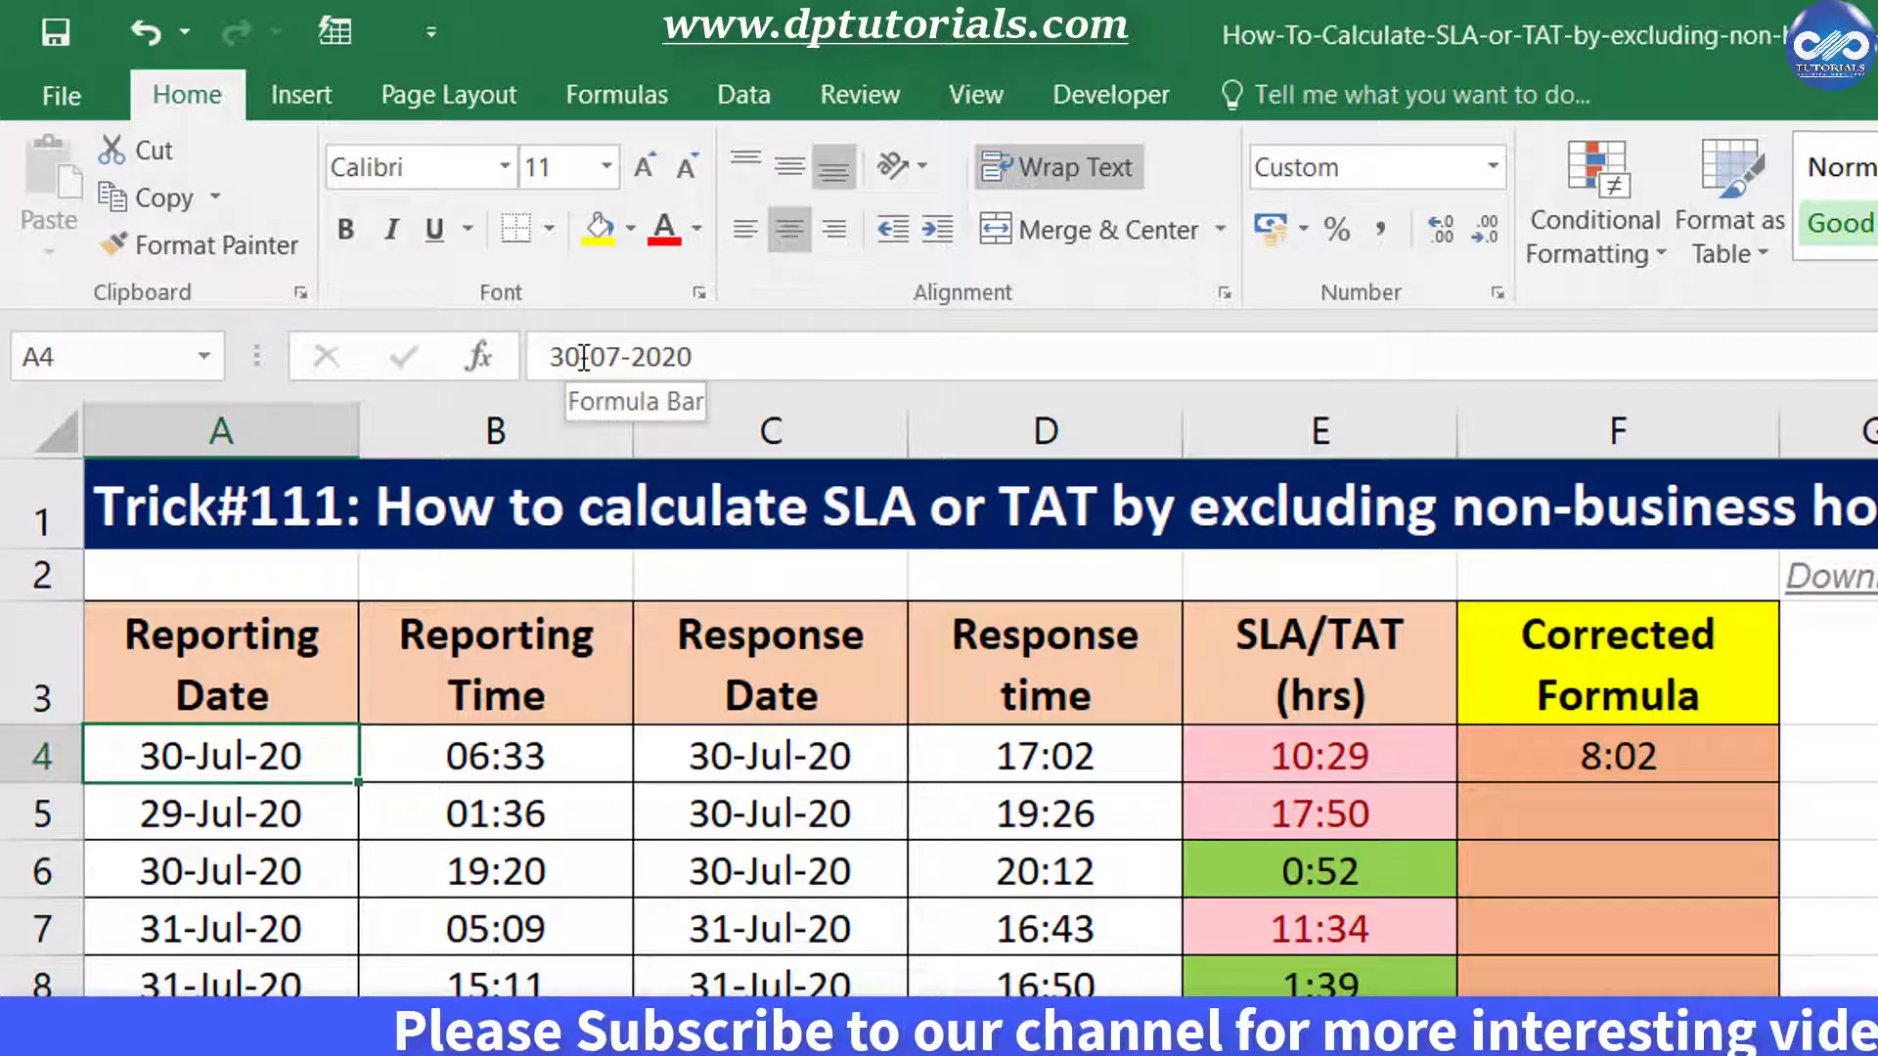
{"action": "key", "text": "F2"}
{"action": "left_click", "coordinate": [539, 357]}
{"action": "key", "text": "Delete"}
{"action": "key", "text": "Delete"}
{"action": "type", "text": "29"}
{"action": "key", "text": "Return"}
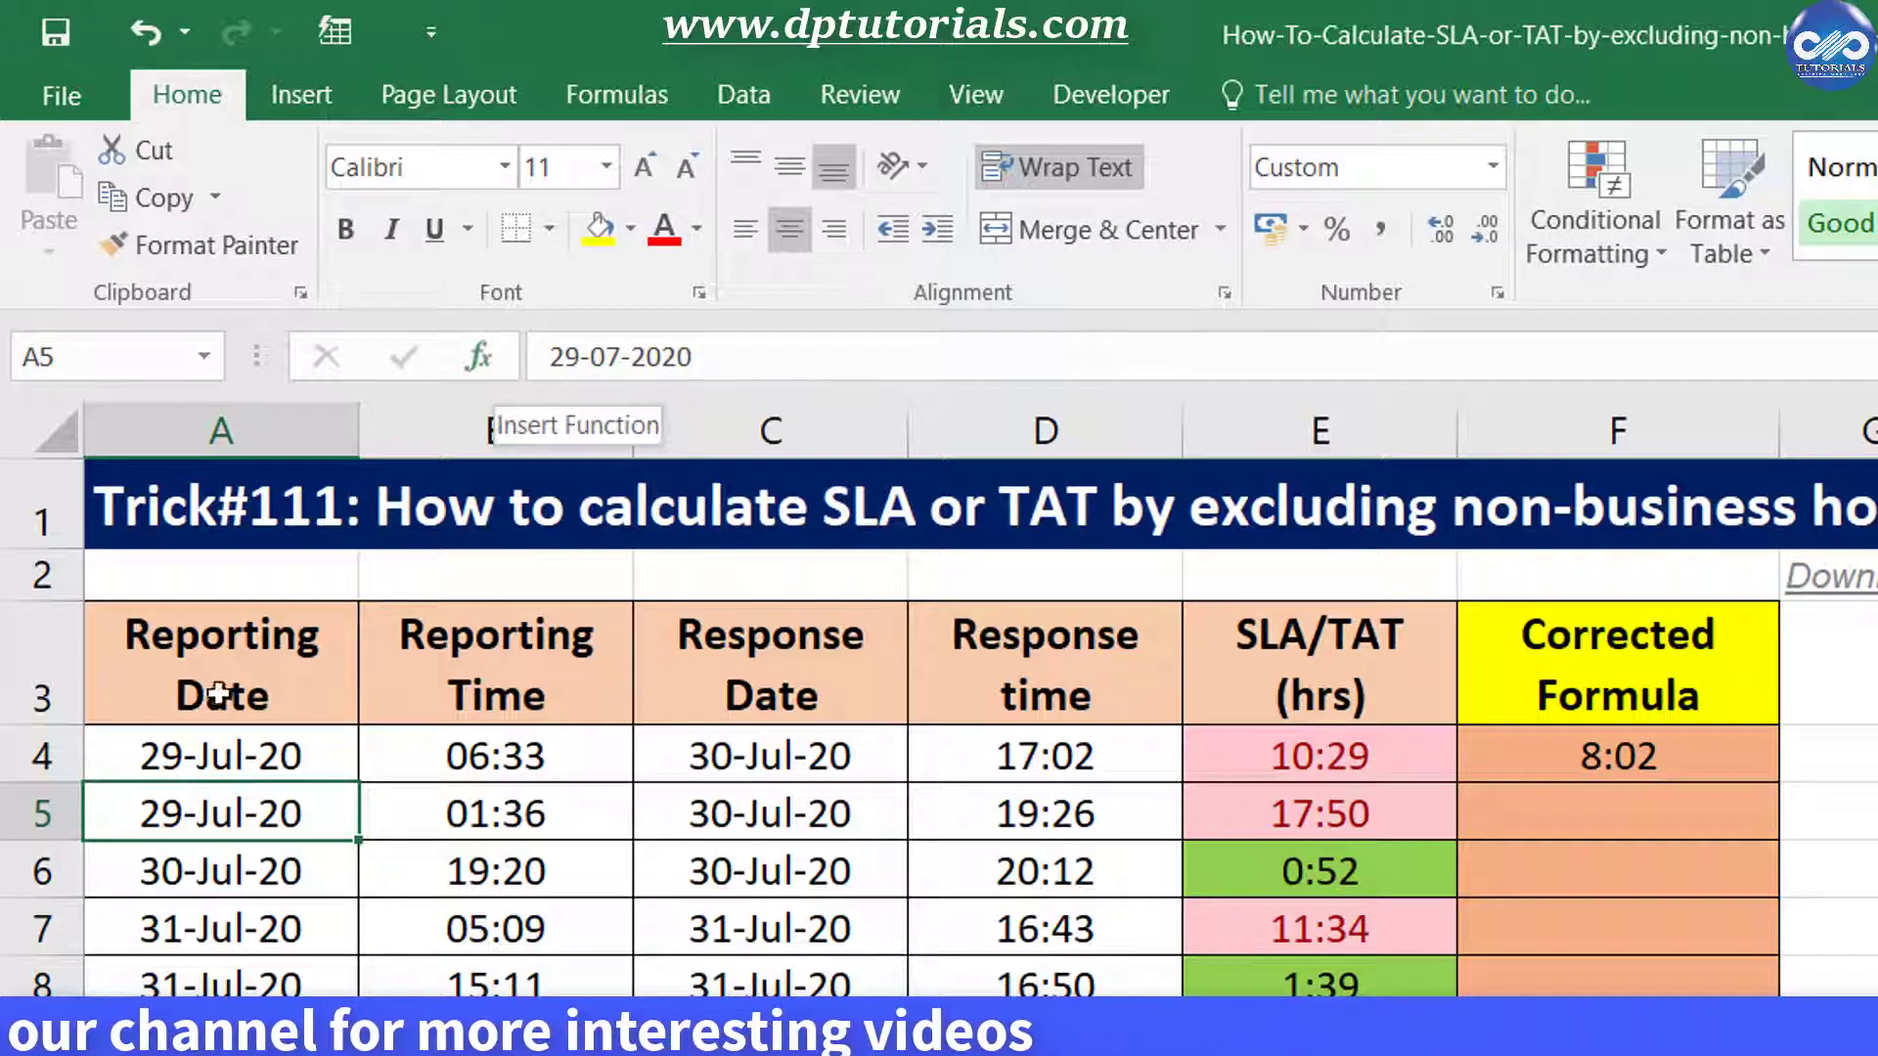
{"action": "left_click", "coordinate": [227, 768]}
{"action": "left_click", "coordinate": [1653, 748]}
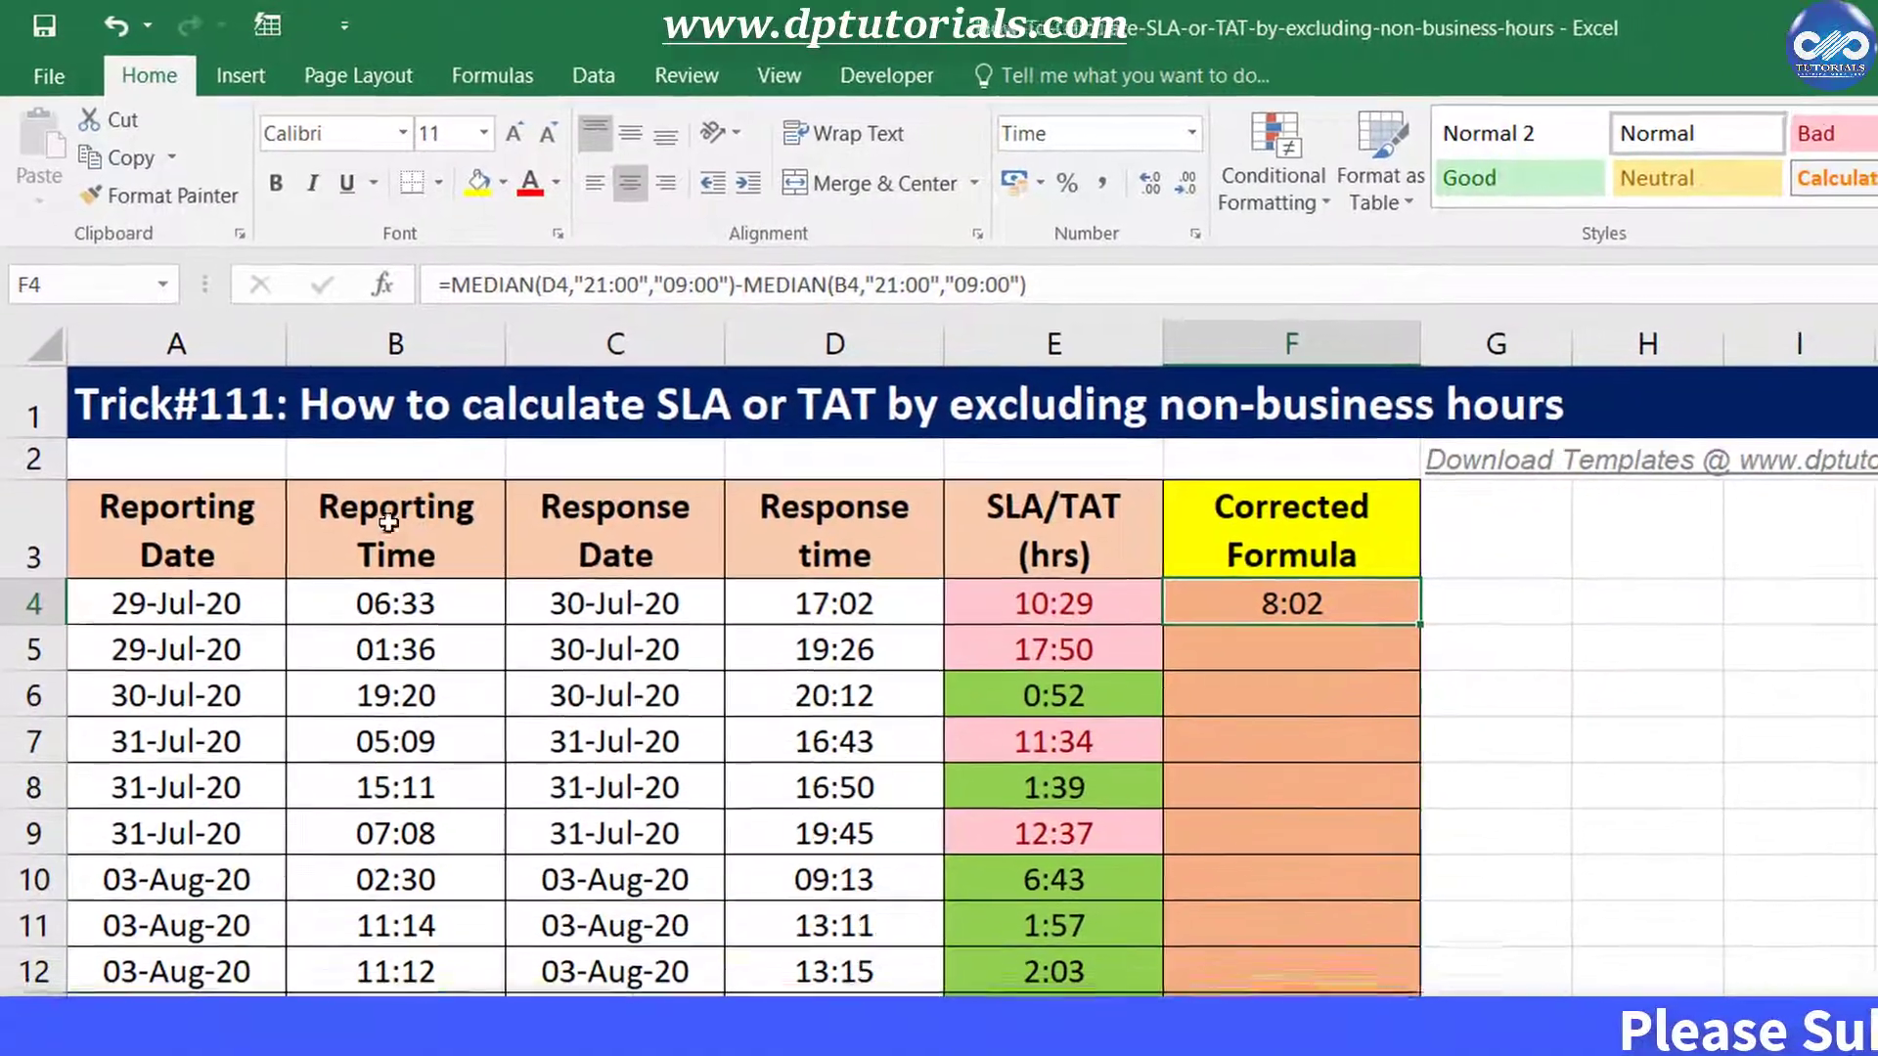
Insert NETWORKDAYS.INTL(A4,C4,11) with Sunday-only weekends at the start of F4's formula
{"action": "left_click", "coordinate": [436, 275]}
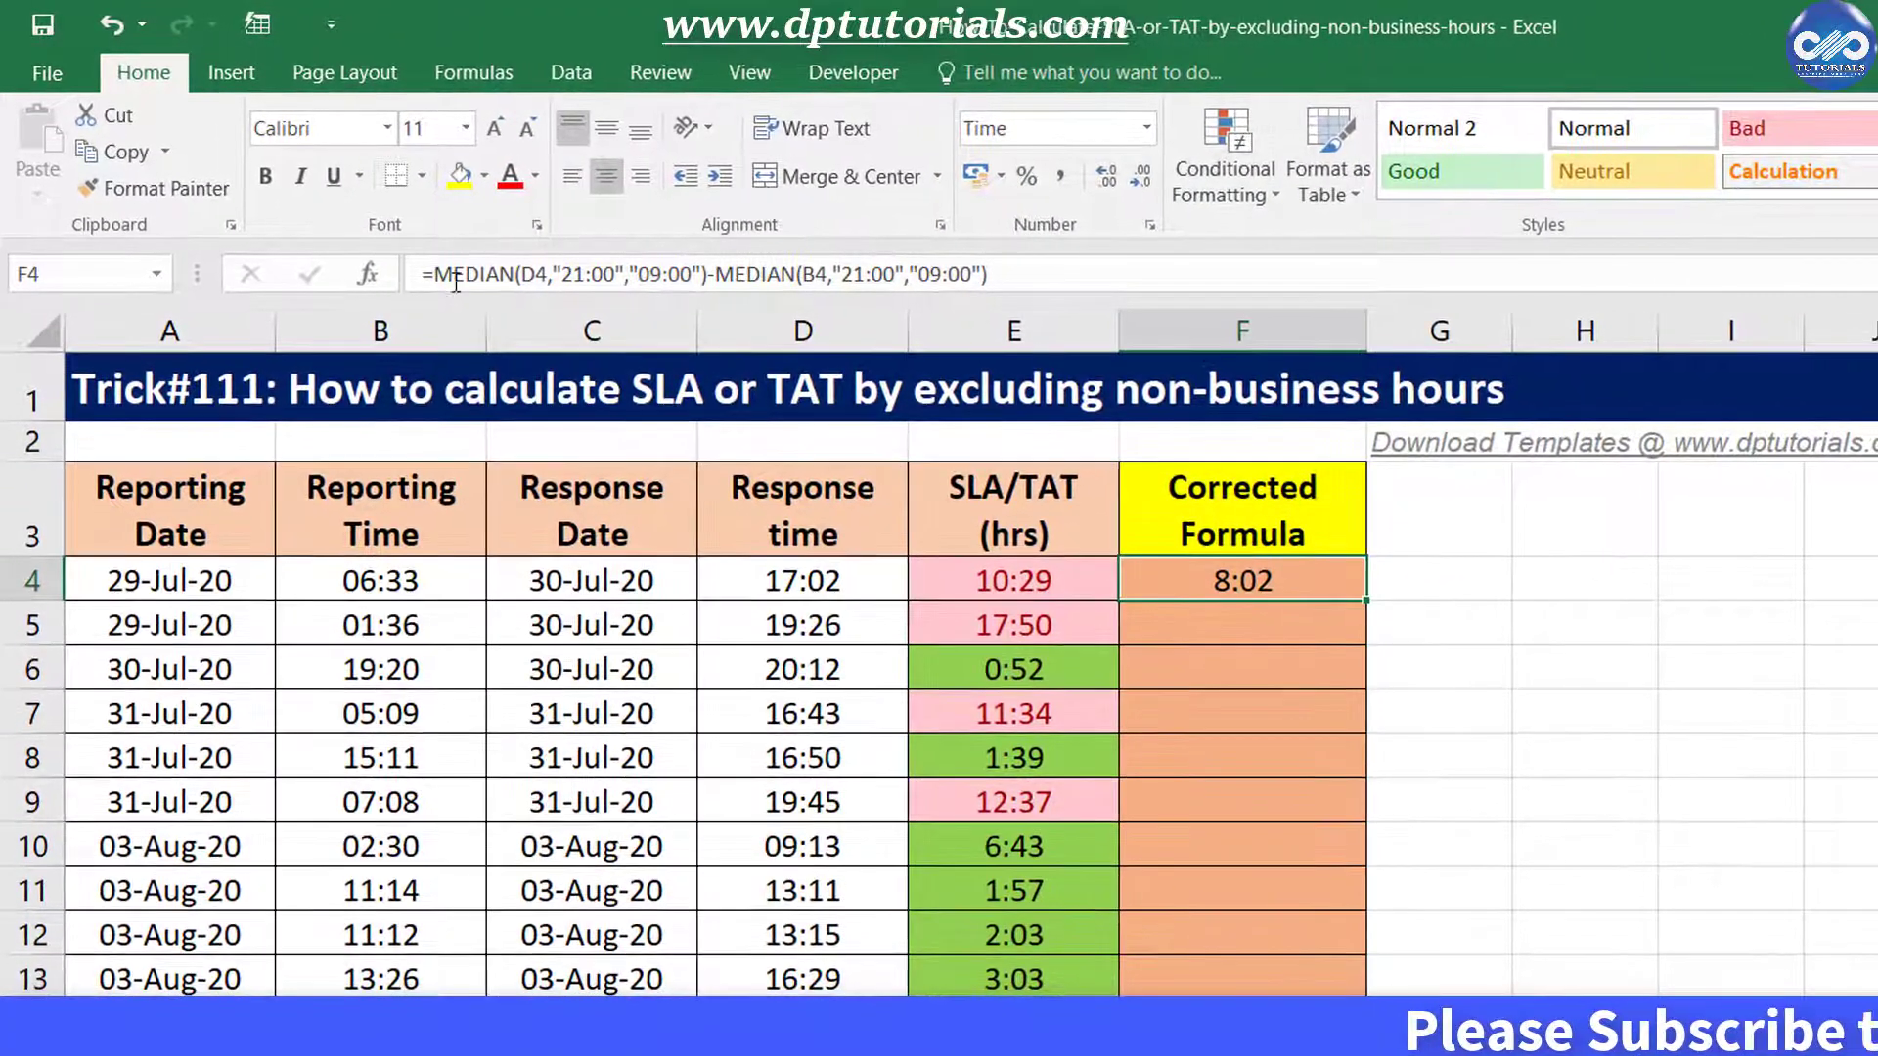
{"action": "type", "text": "(NET"}
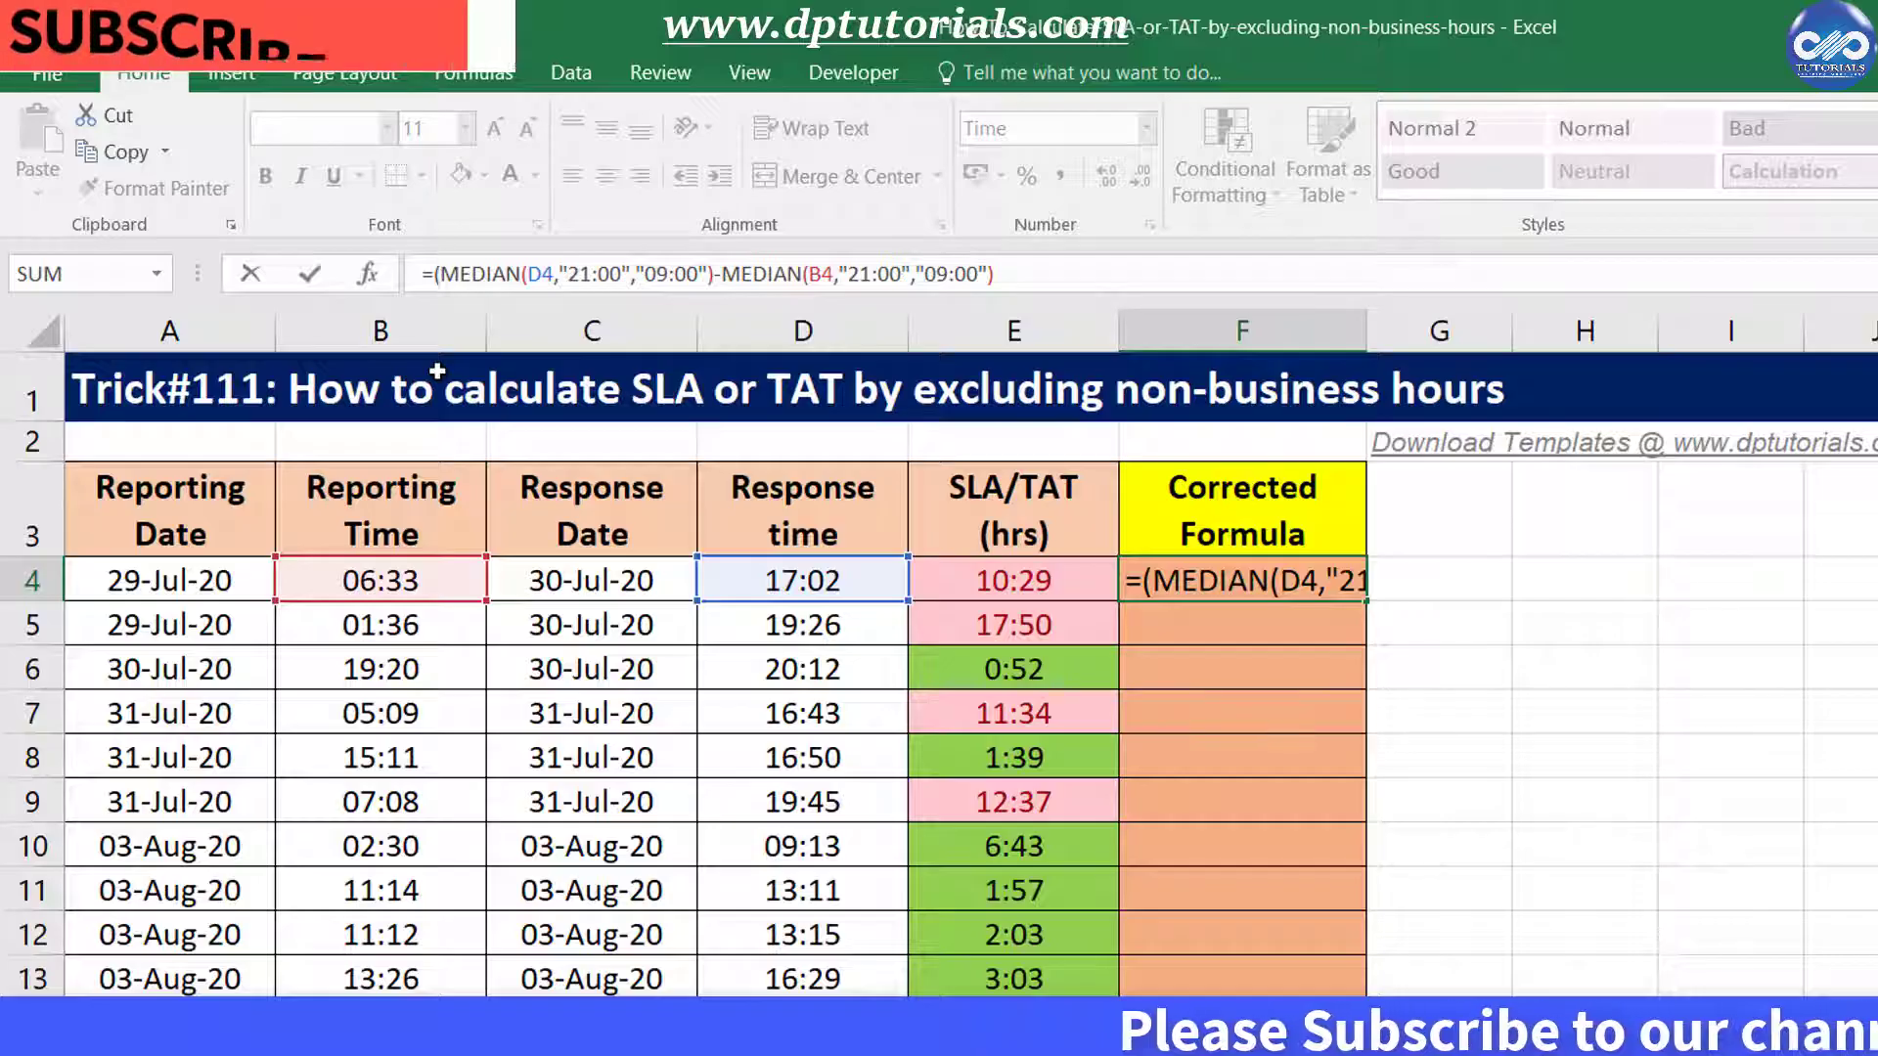
{"action": "type", "text": "WORKDAYS.INTL"}
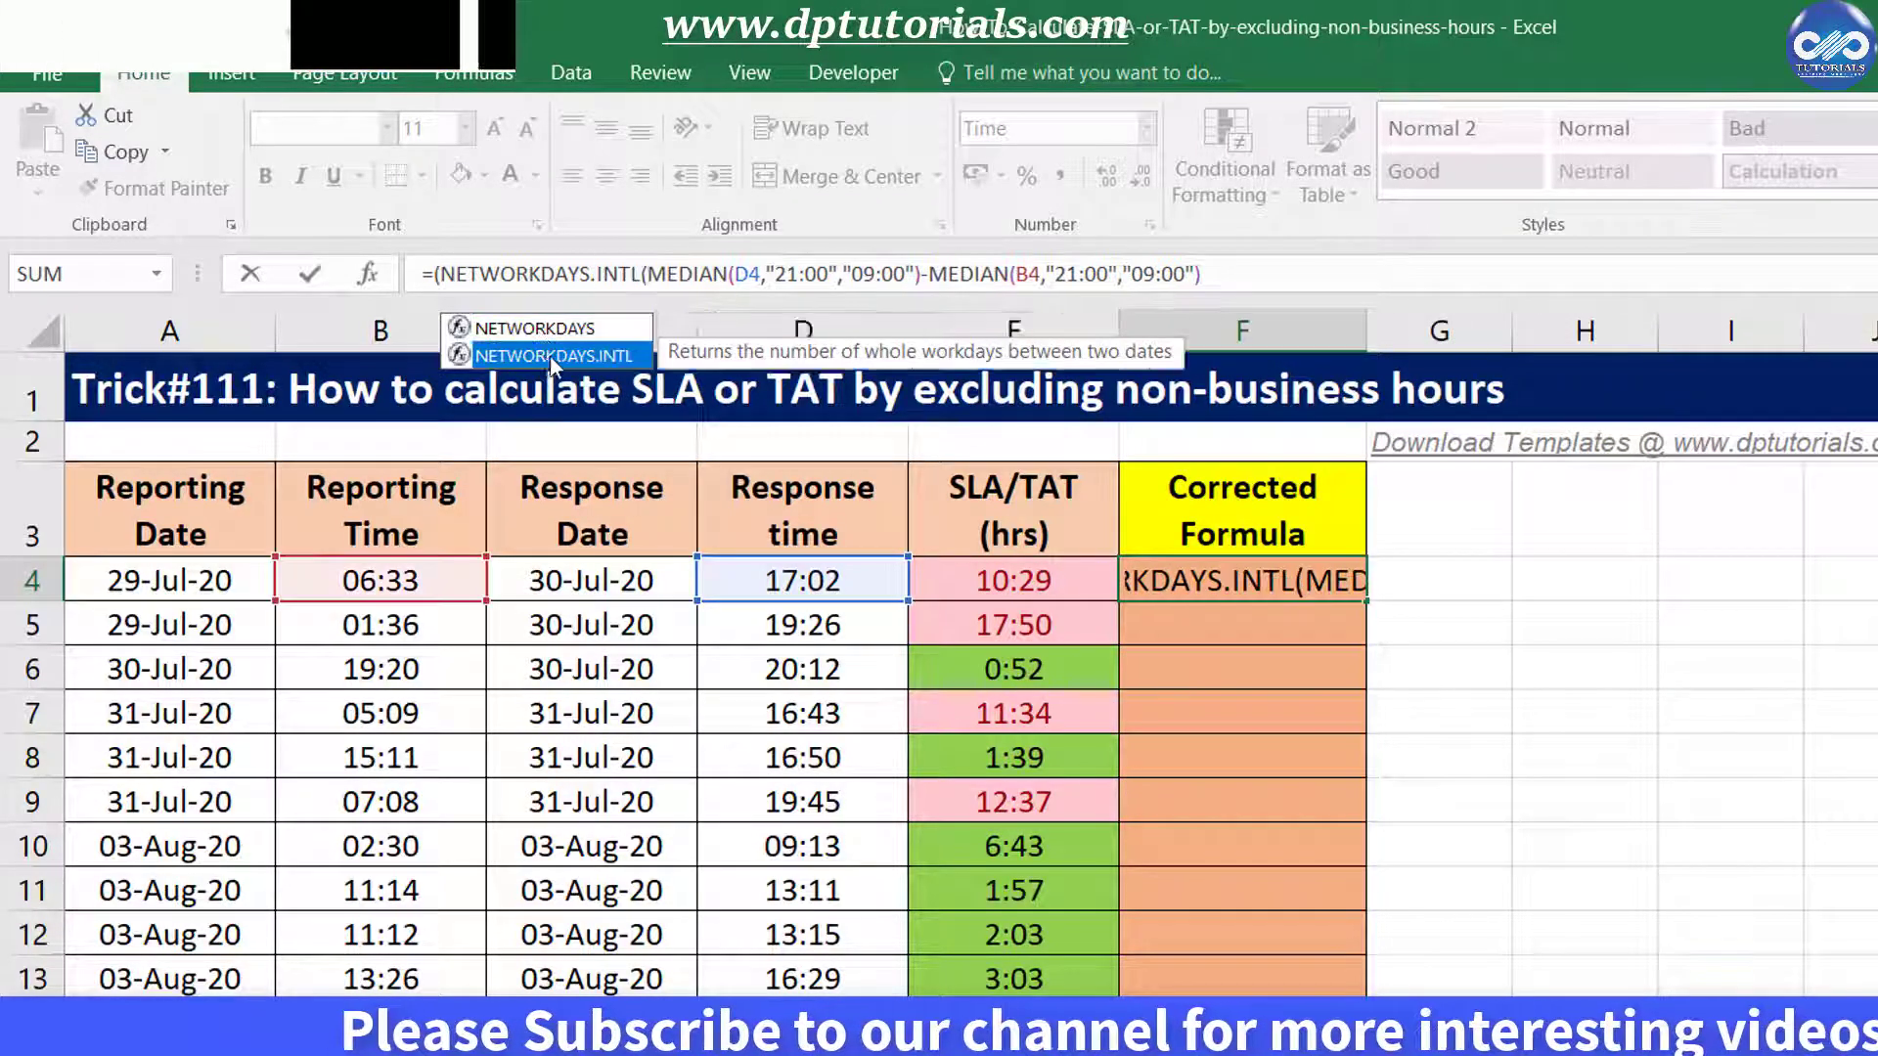
{"action": "double_click", "coordinate": [538, 355]}
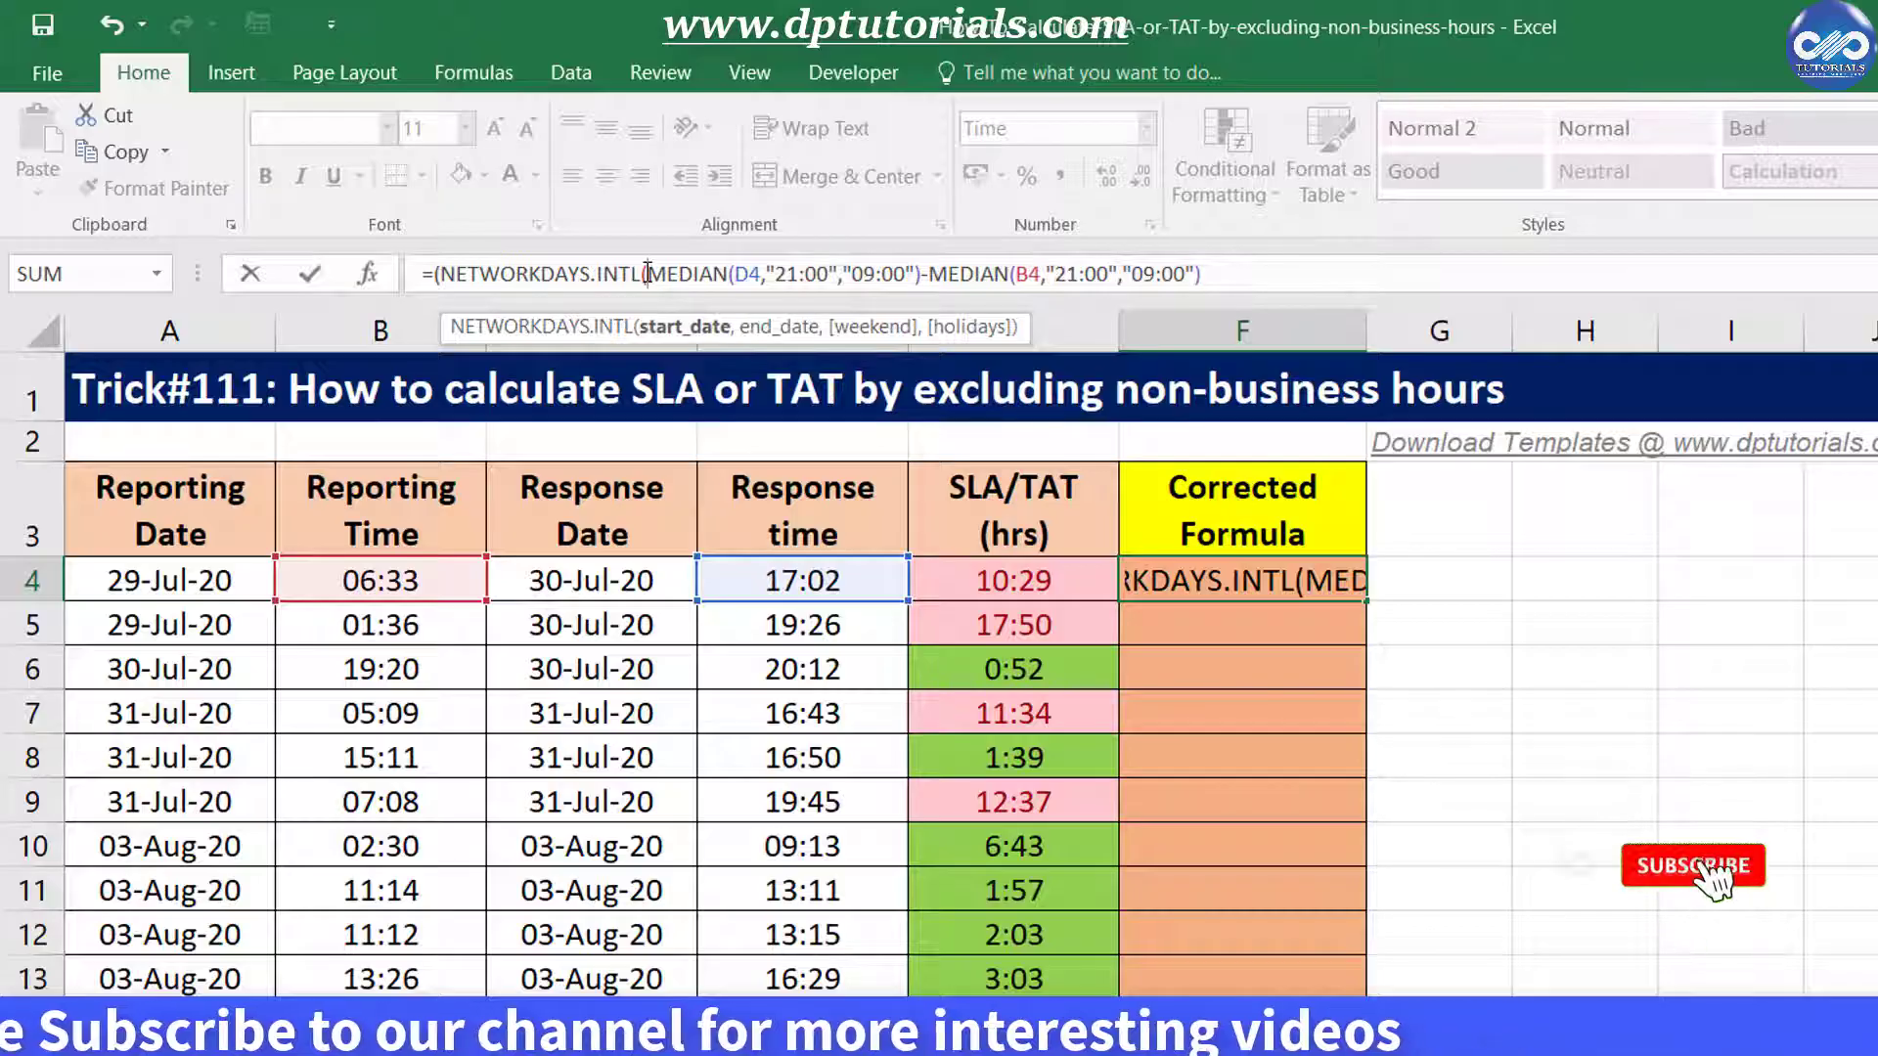
{"action": "type", "text": "A4,"}
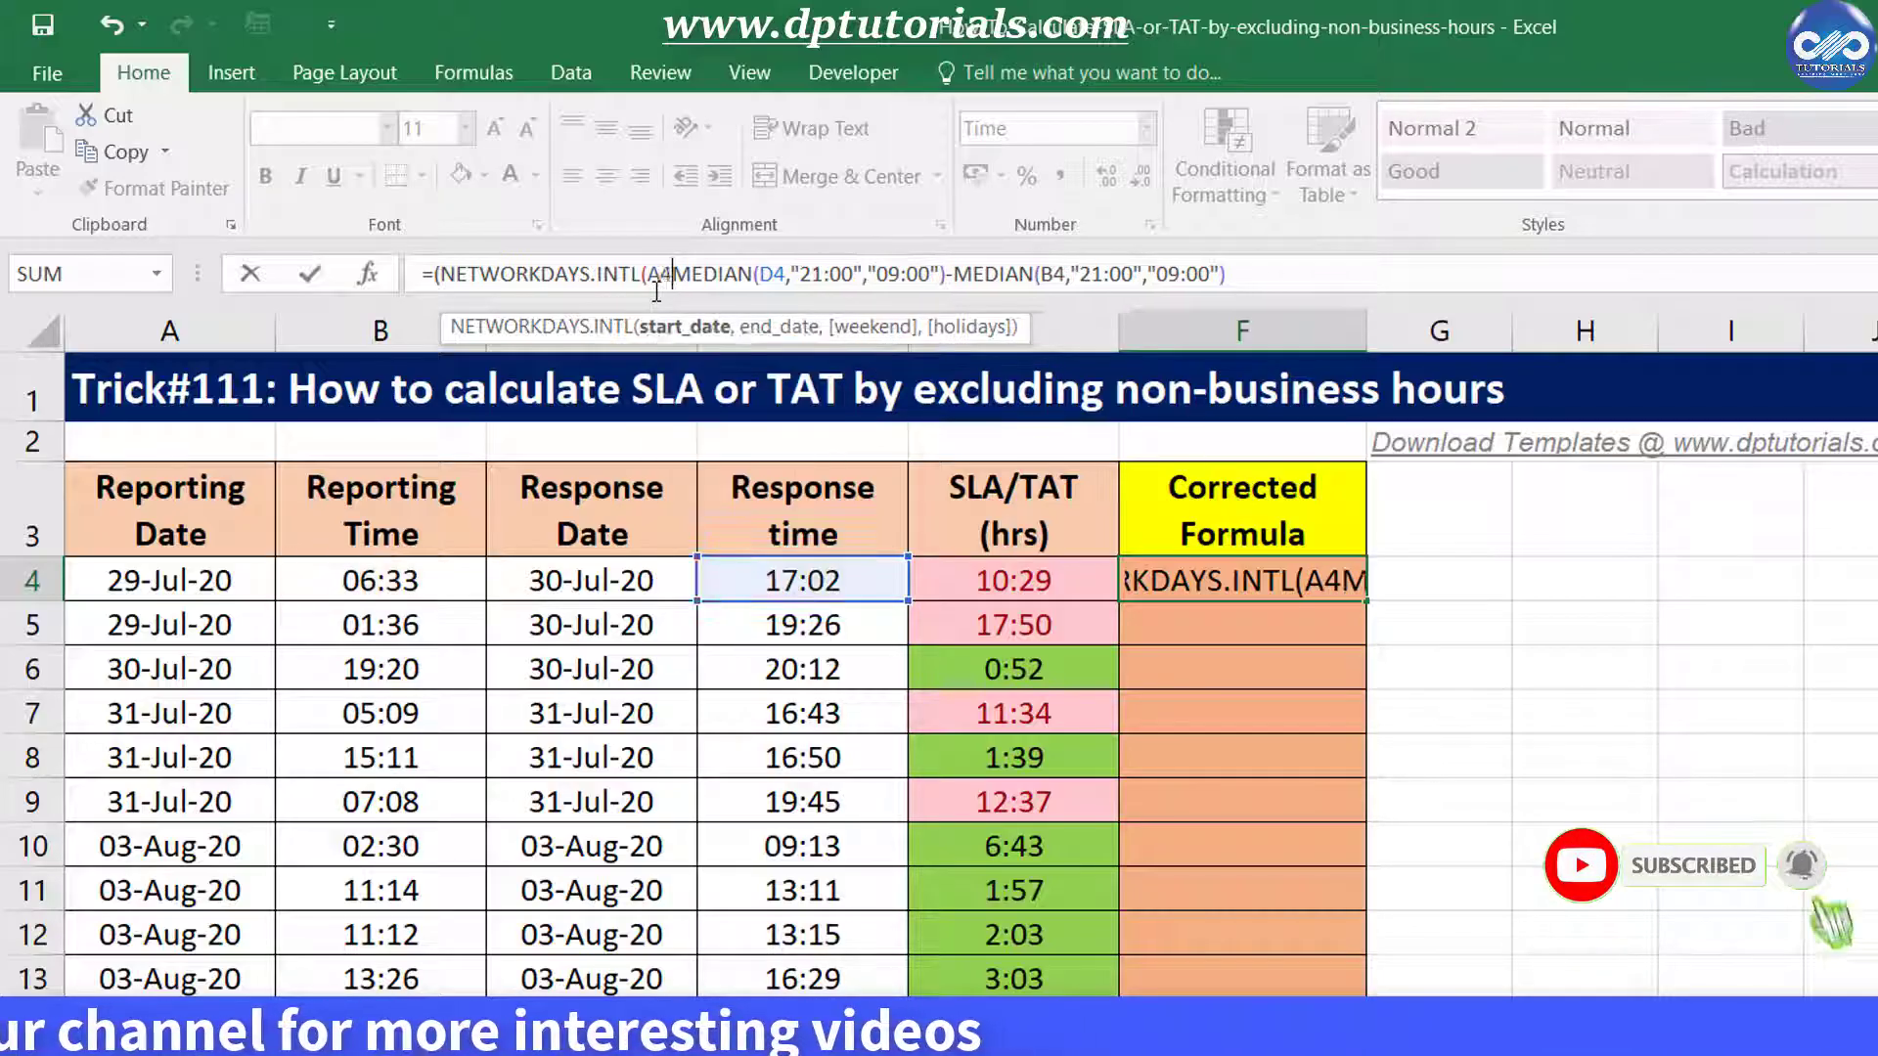
{"action": "type", "text": "C4"}
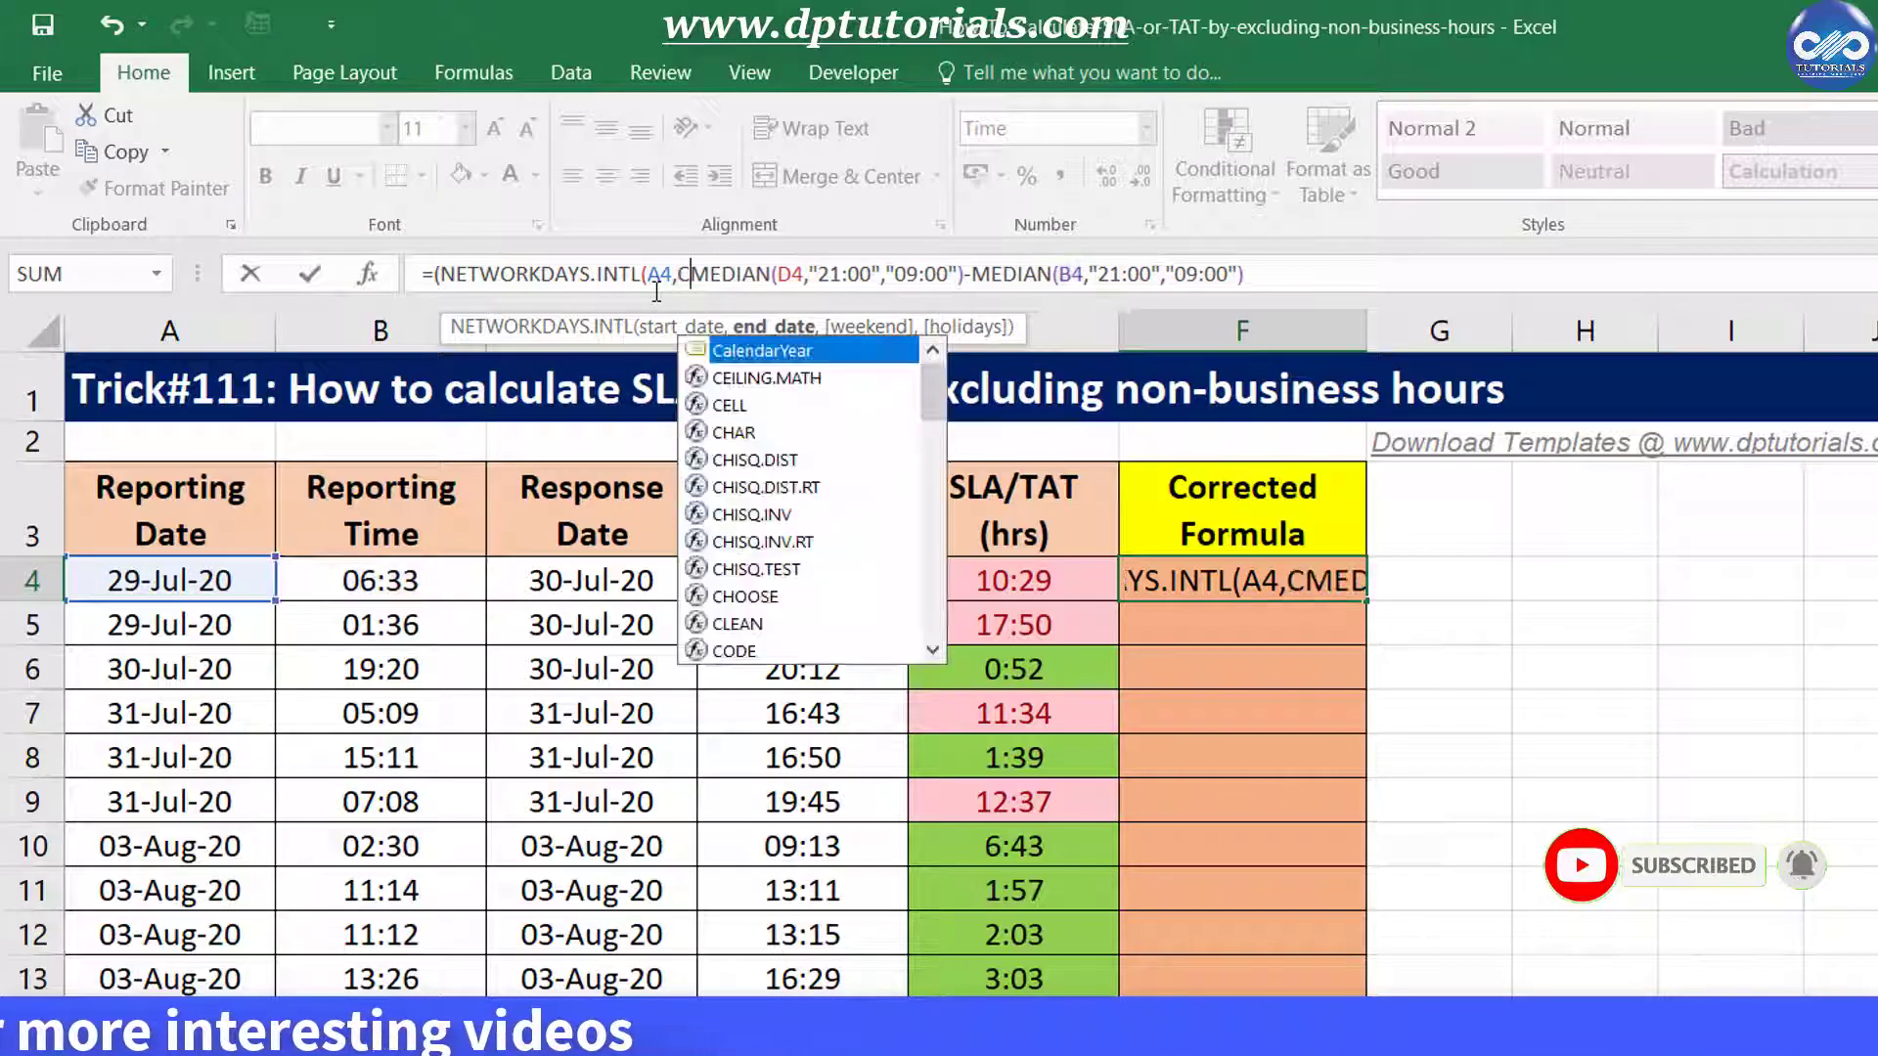
{"action": "type", "text": ","}
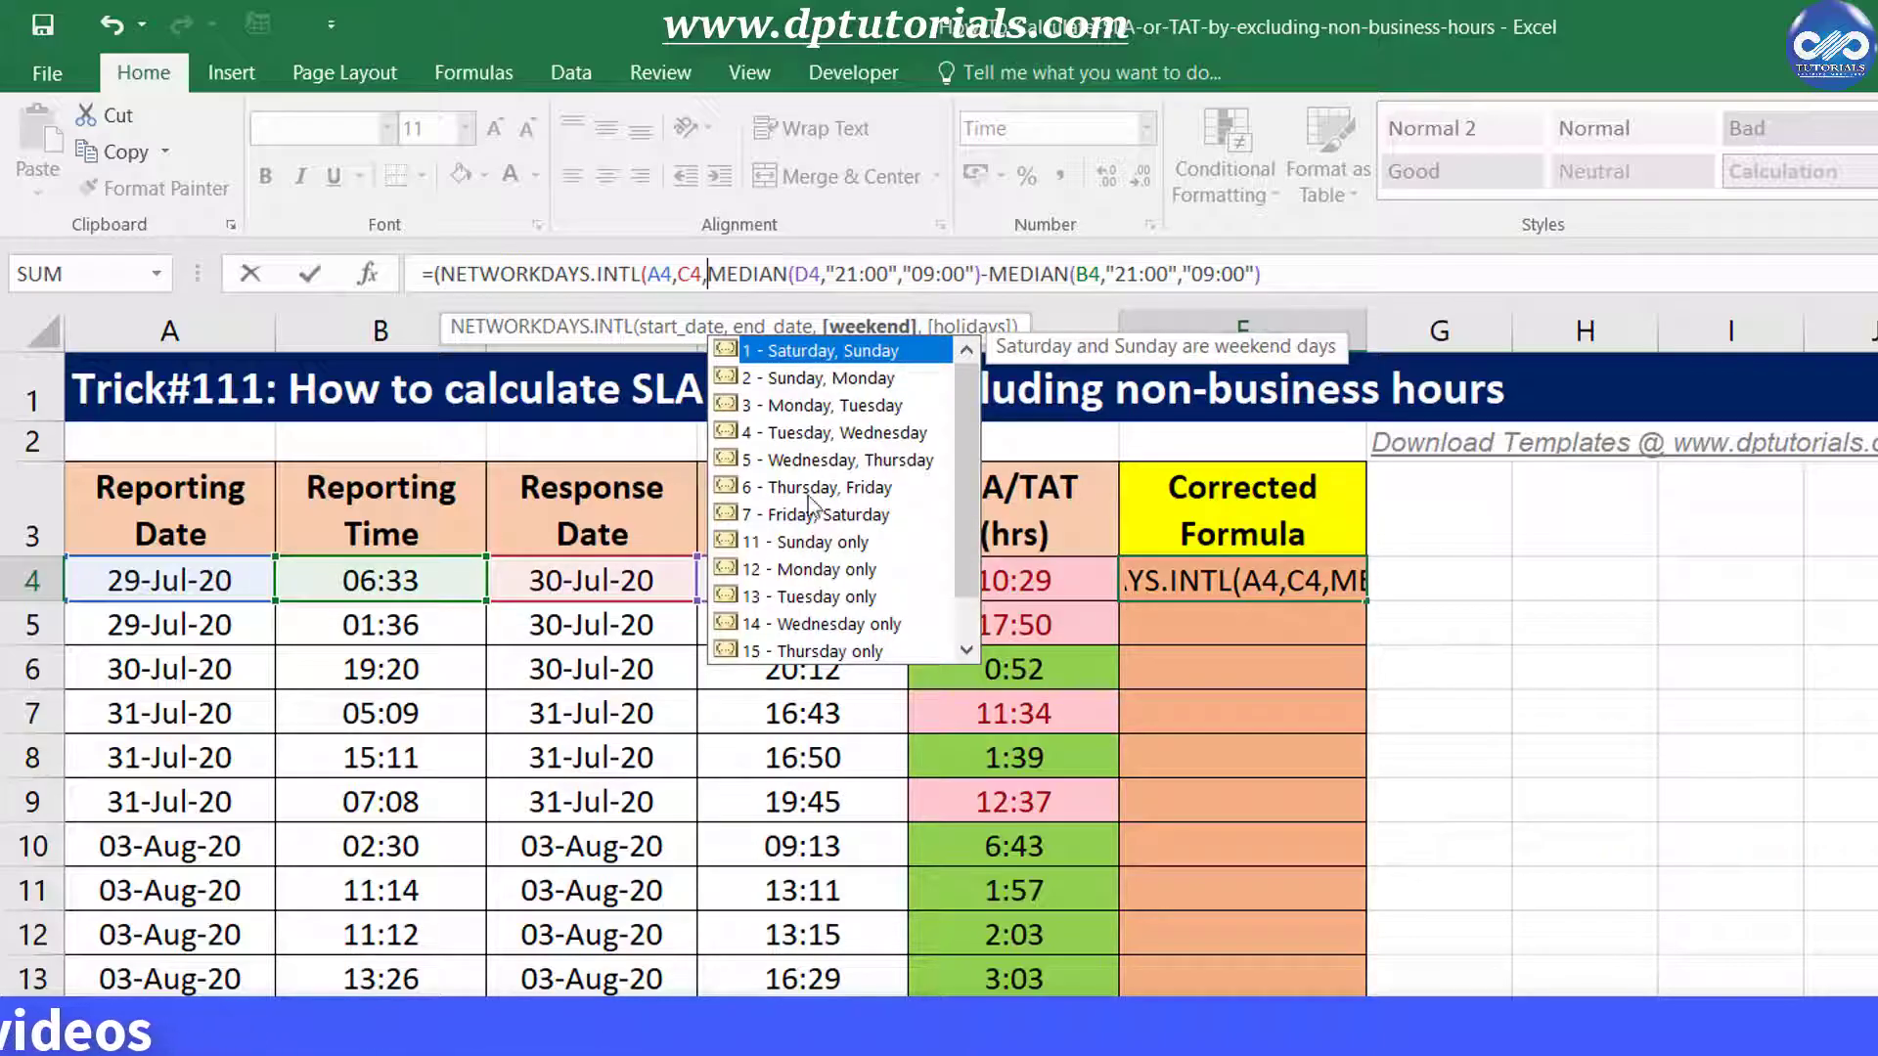
{"action": "mouse_move", "coordinate": [965, 405]}
{"action": "left_mouse_down"}
{"action": "mouse_move", "coordinate": [965, 495]}
{"action": "mouse_move", "coordinate": [970, 405]}
{"action": "left_mouse_up"}
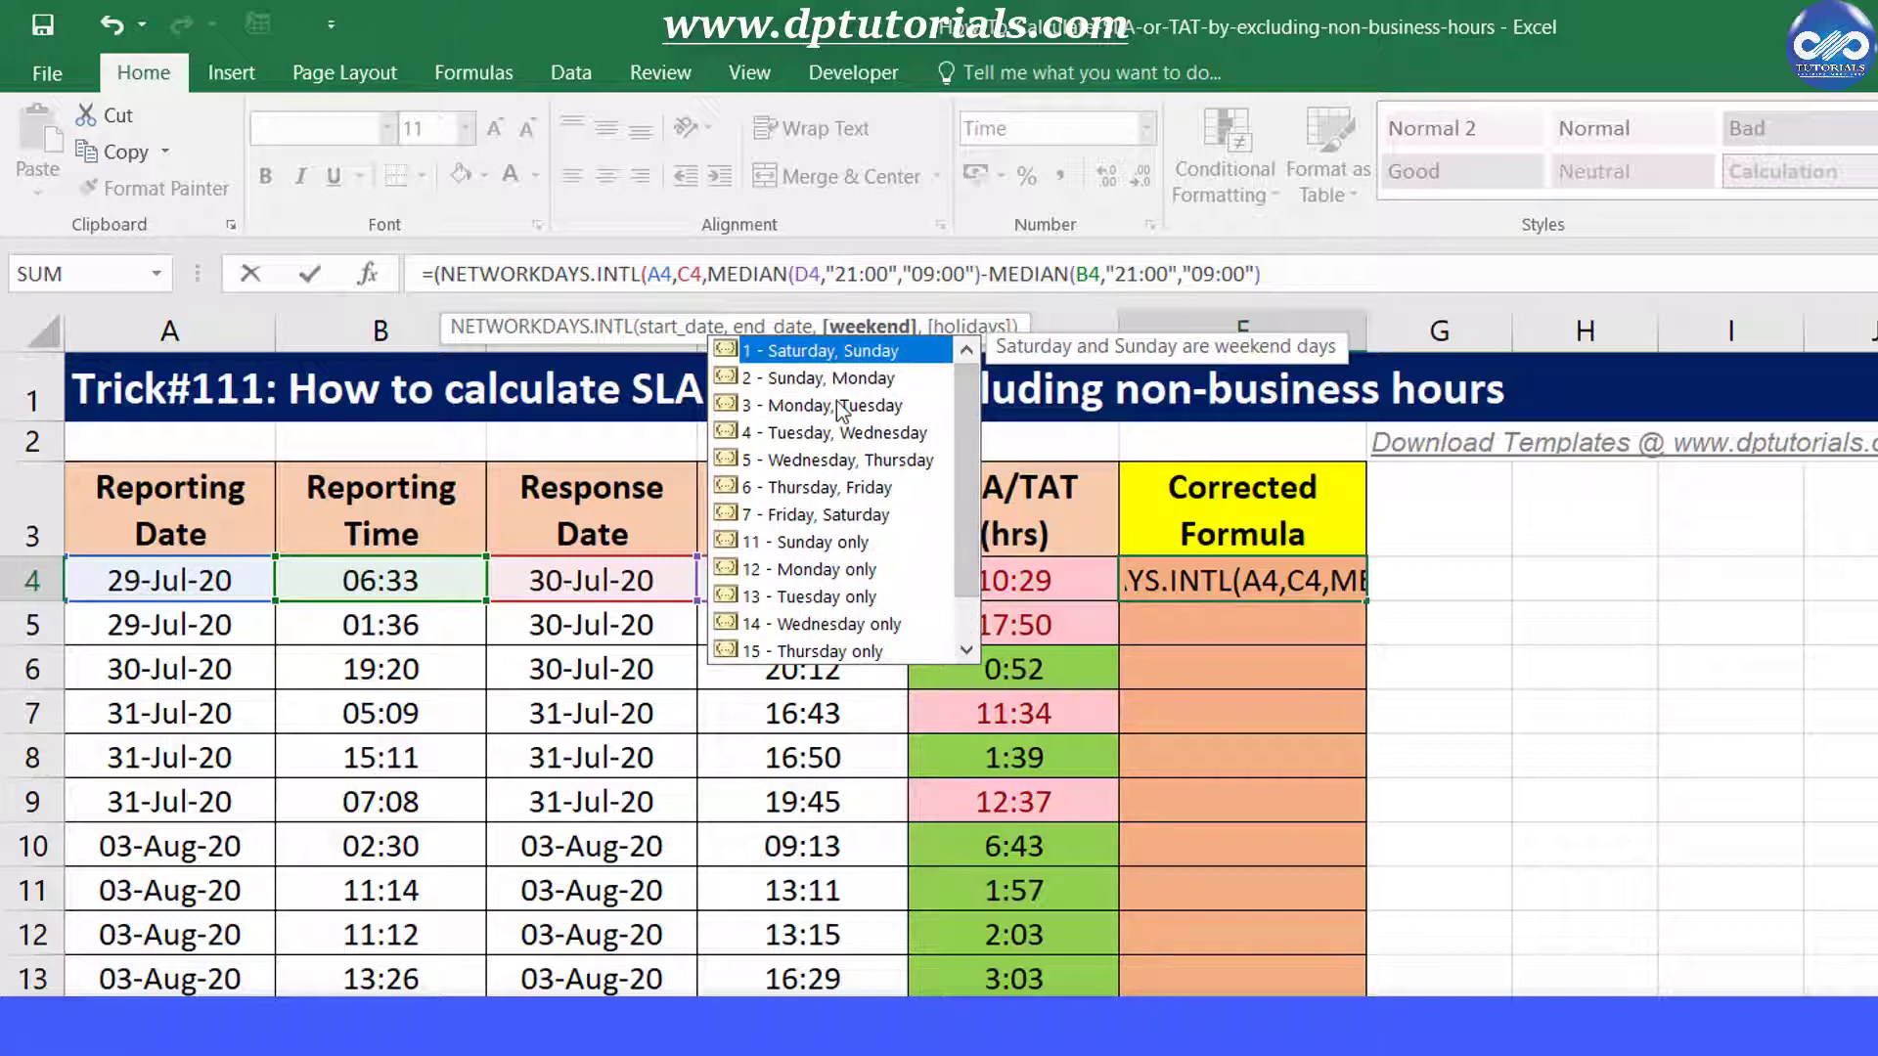
{"action": "left_click", "coordinate": [797, 543]}
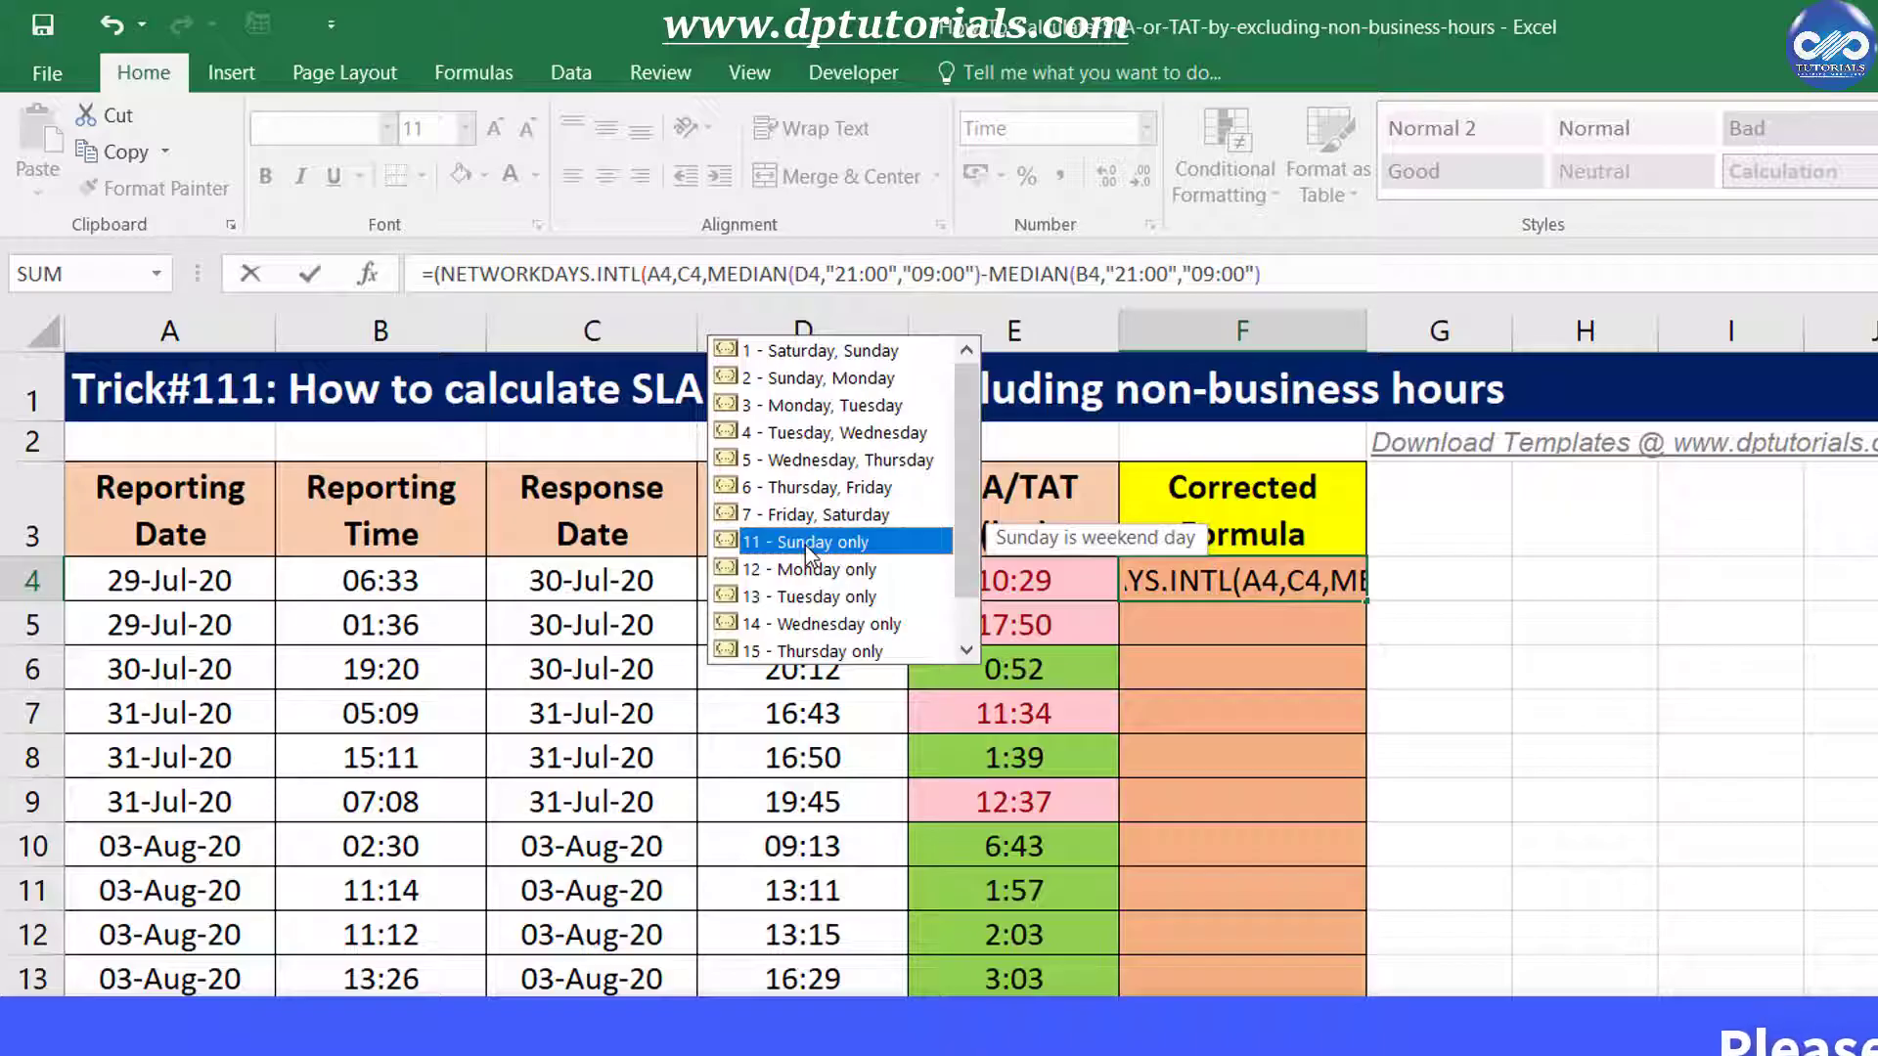
{"action": "double_click", "coordinate": [805, 543]}
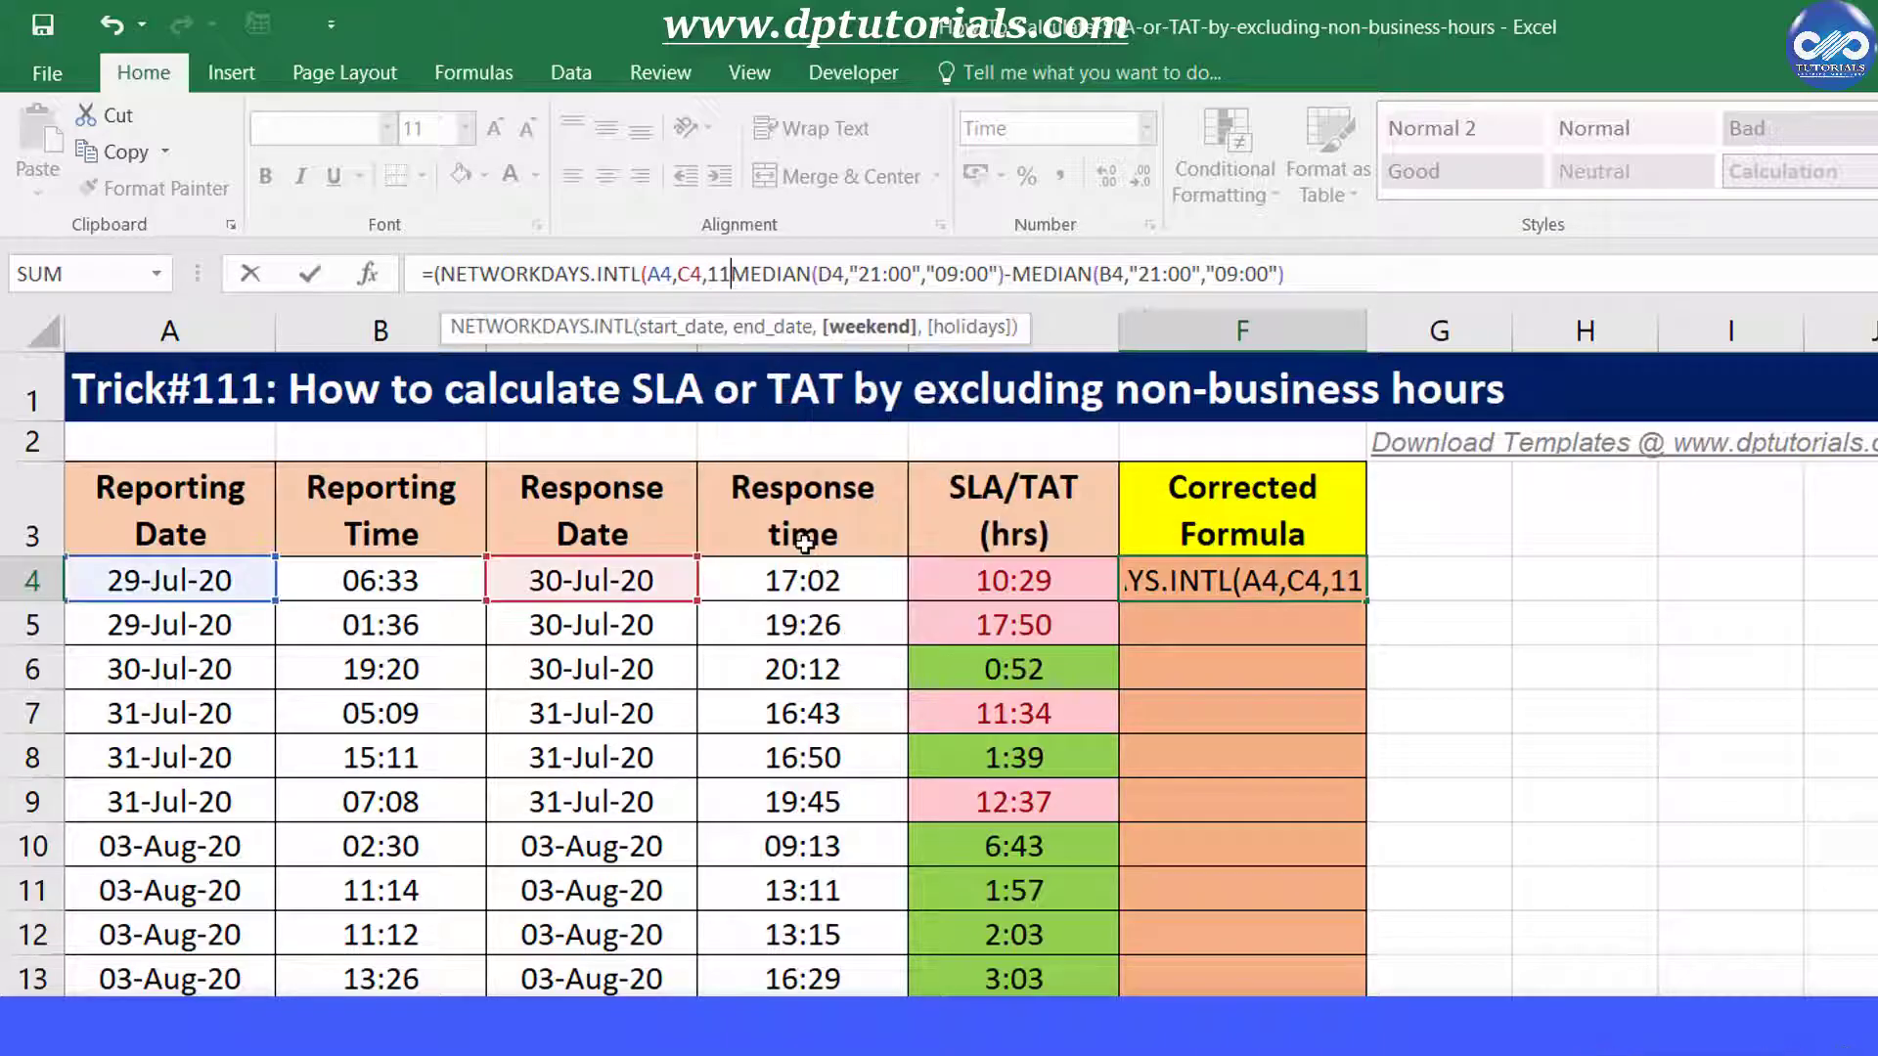
Complete the term as (…-1)*("21:00"-"09:00")+ and commit F4, giving 20:02
{"action": "type", "text": ")"}
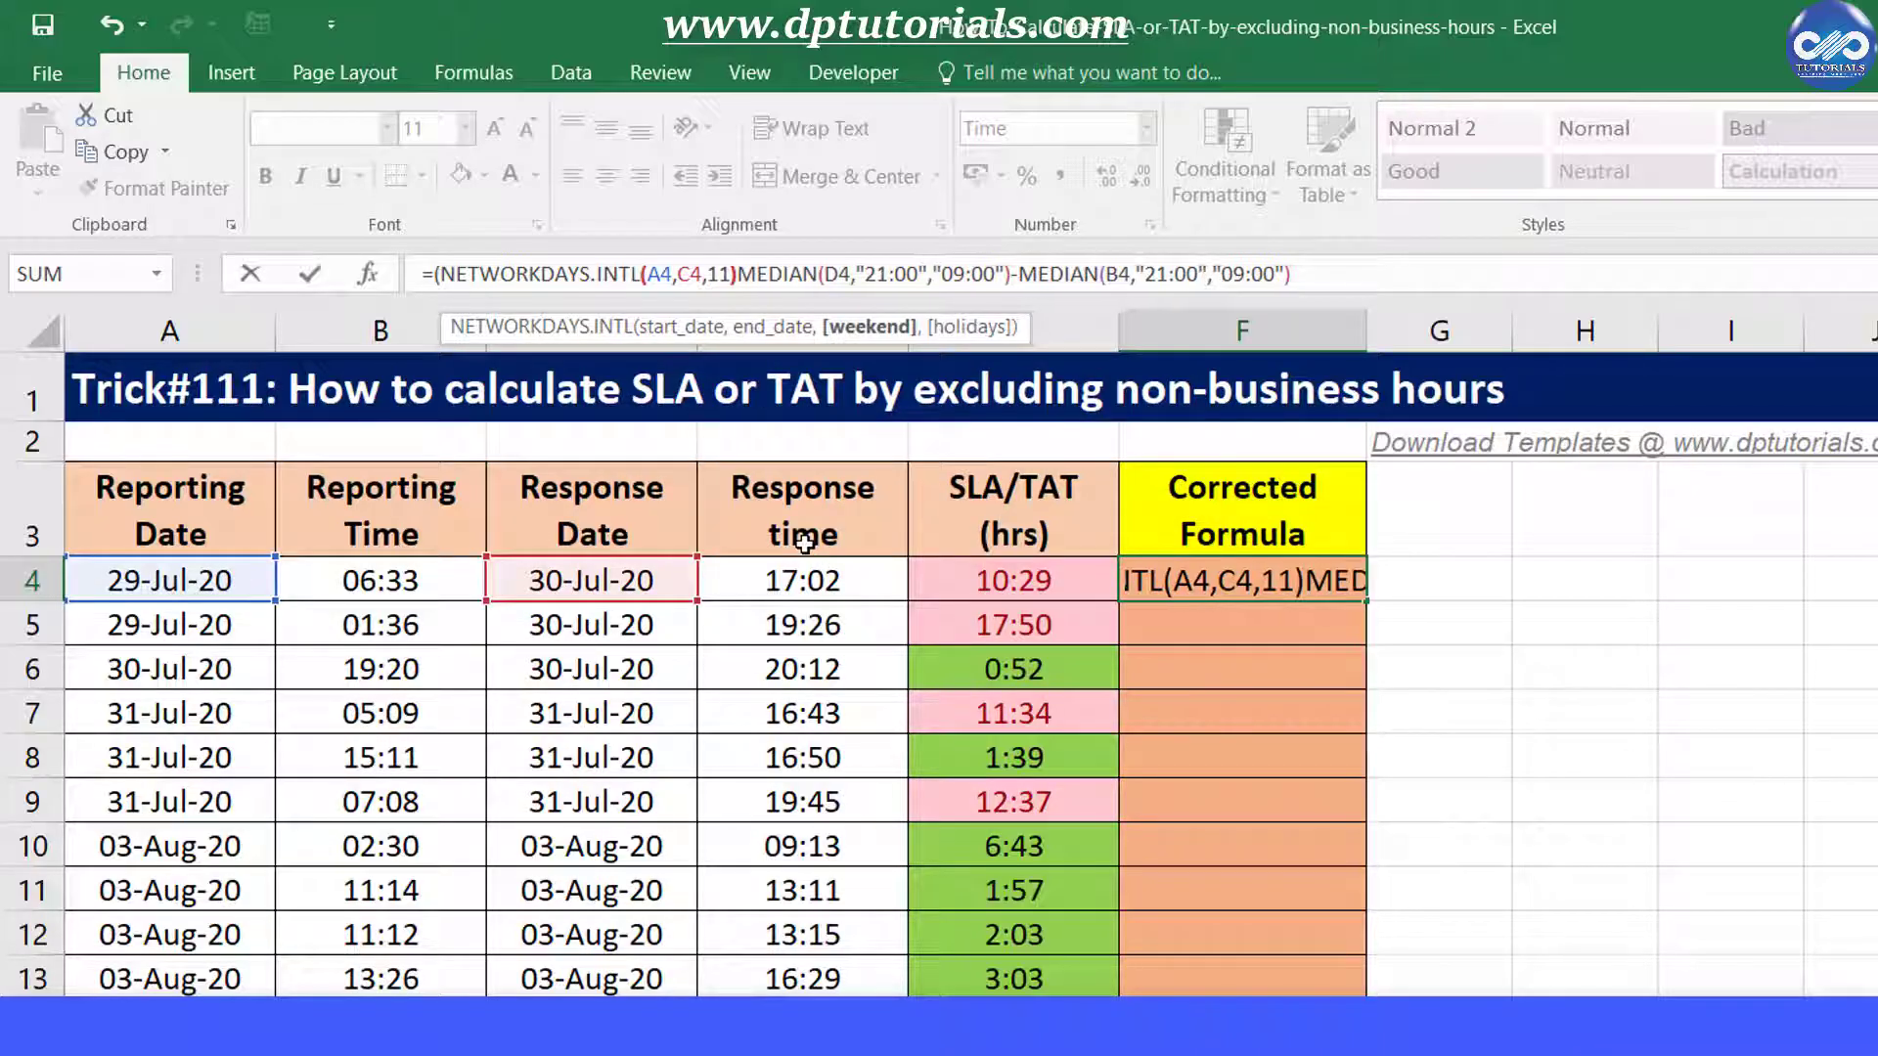
{"action": "type", "text": "-1"}
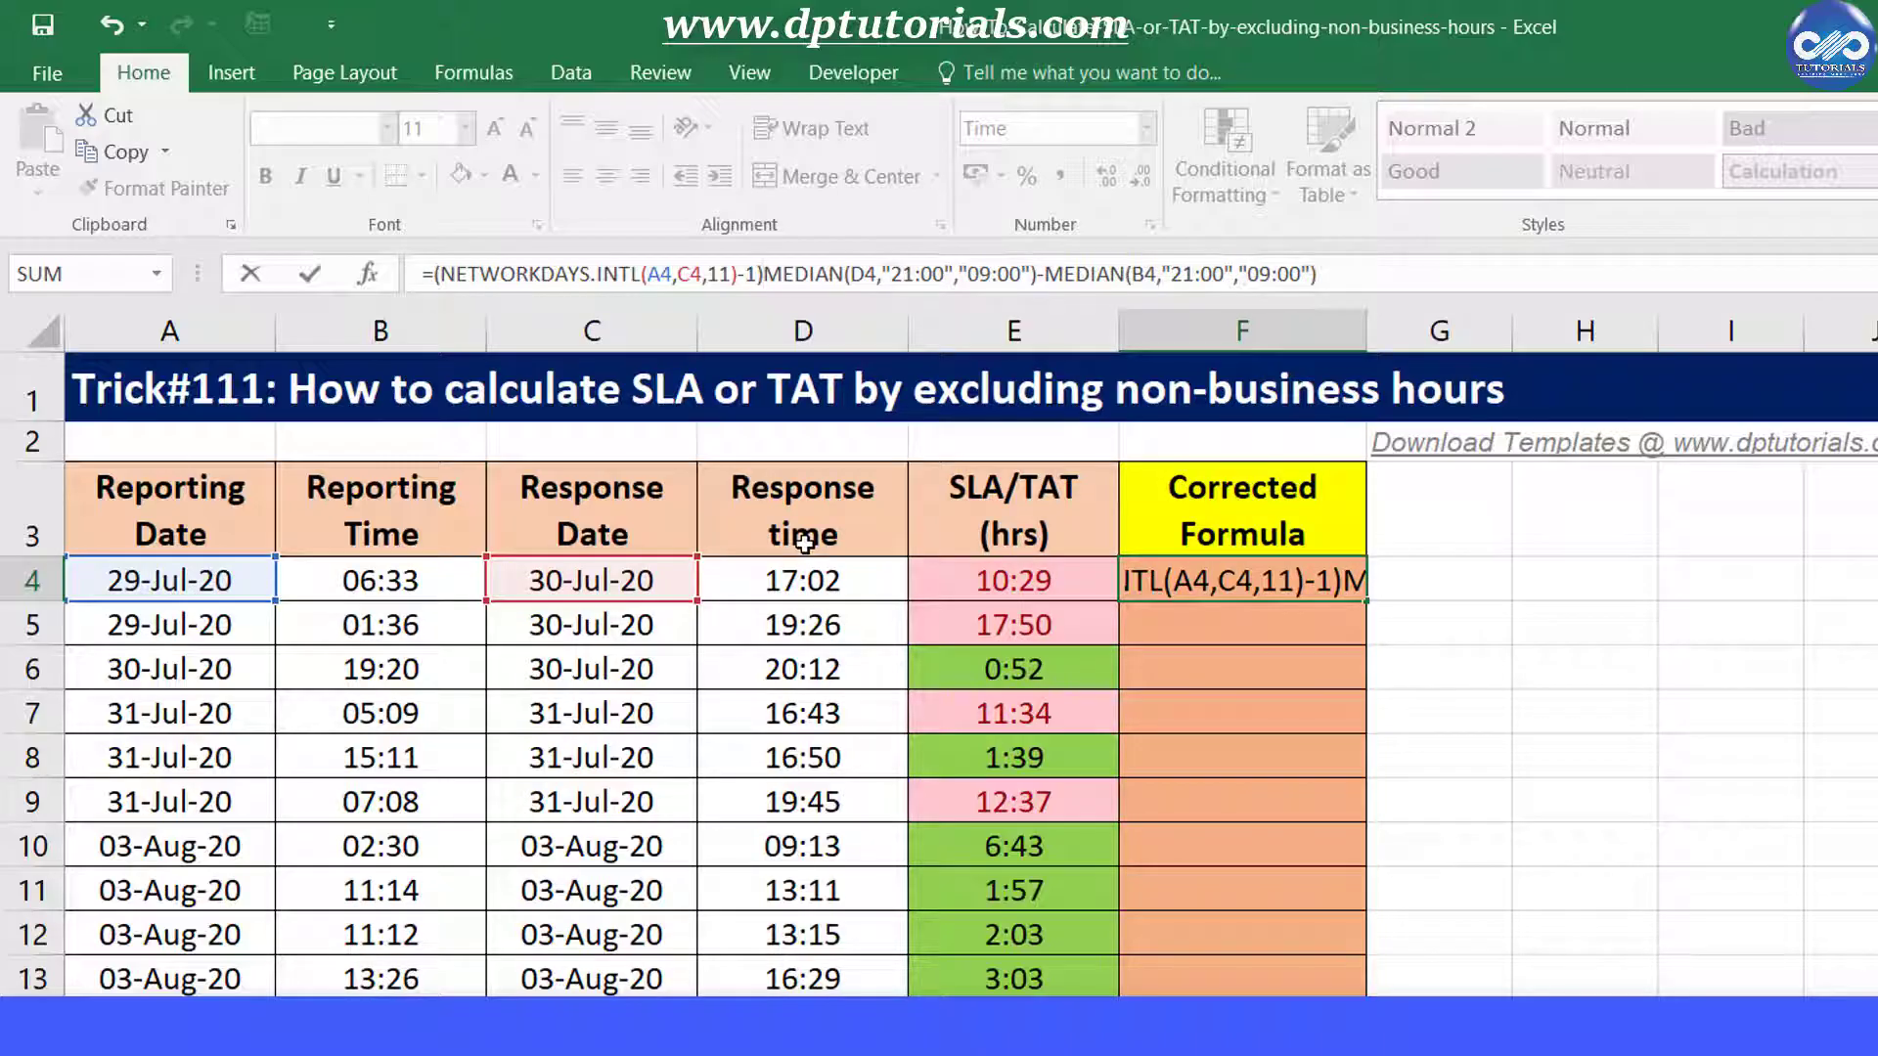
{"action": "type", "text": ")*"}
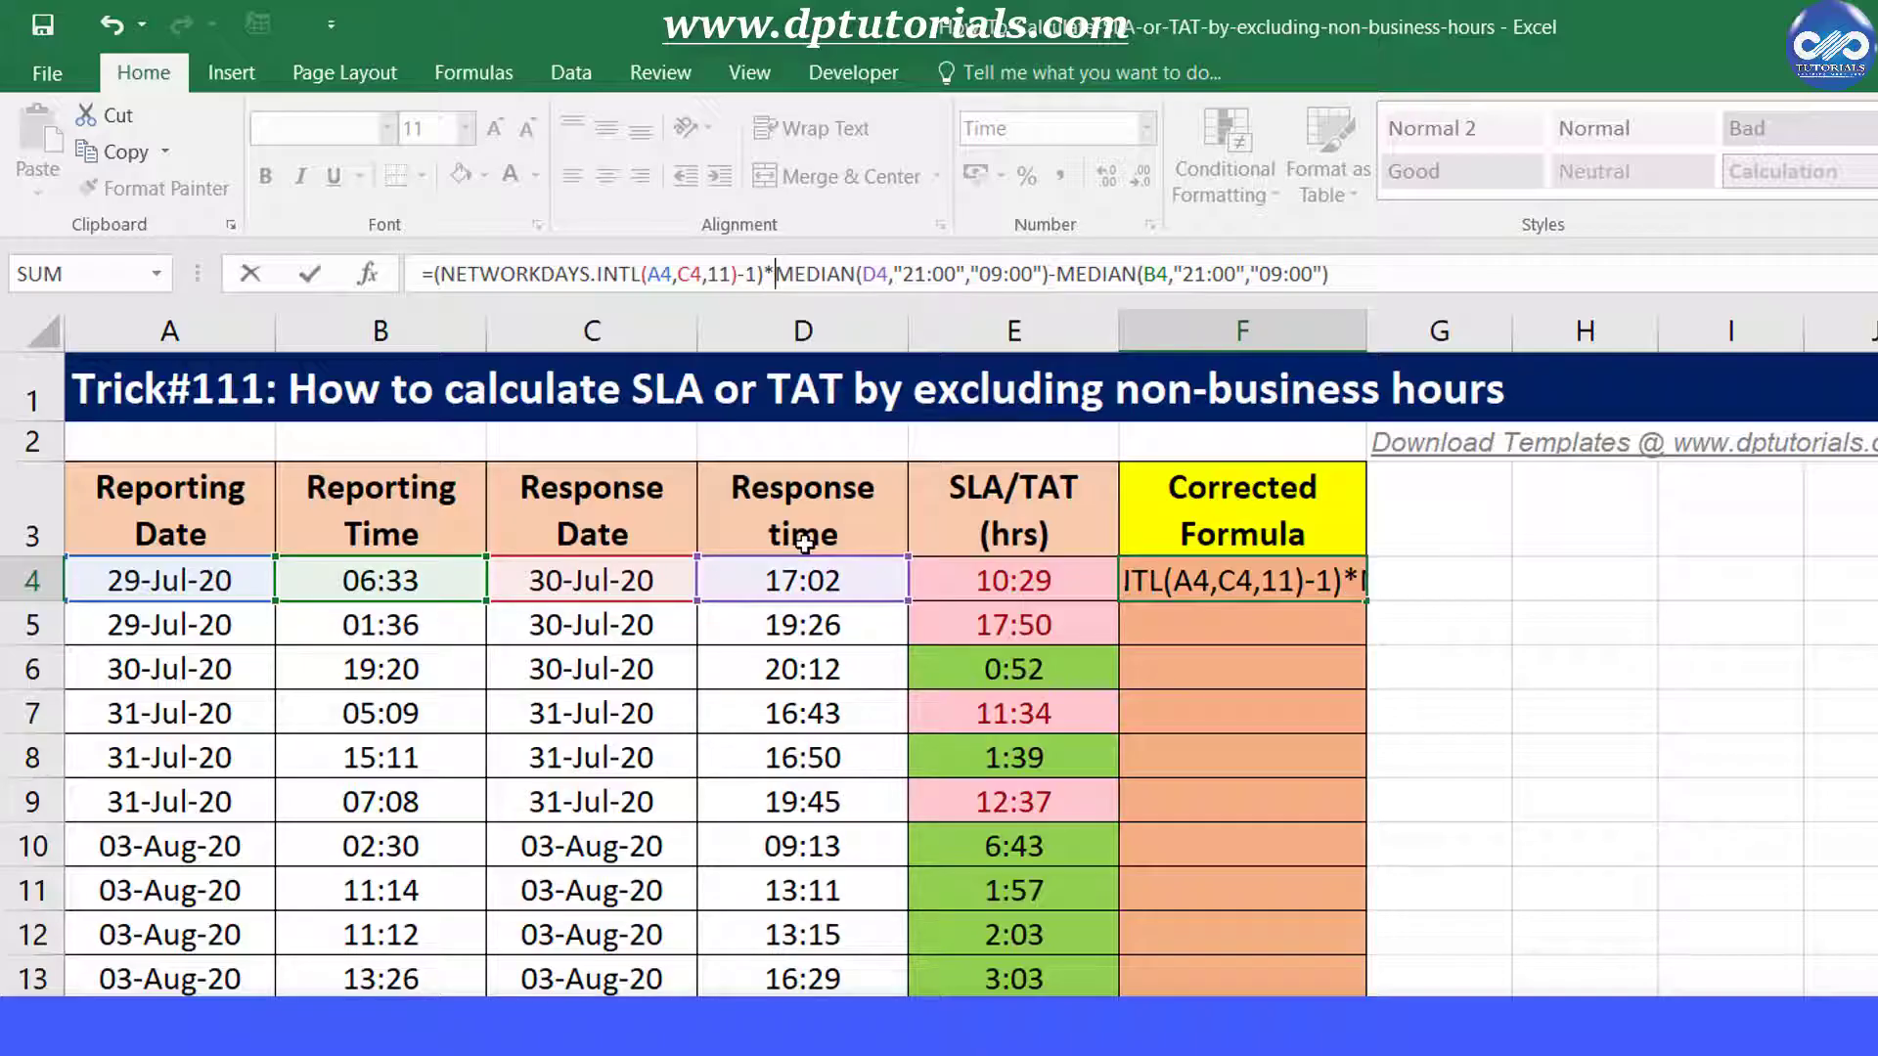
{"action": "type", "text": "("}
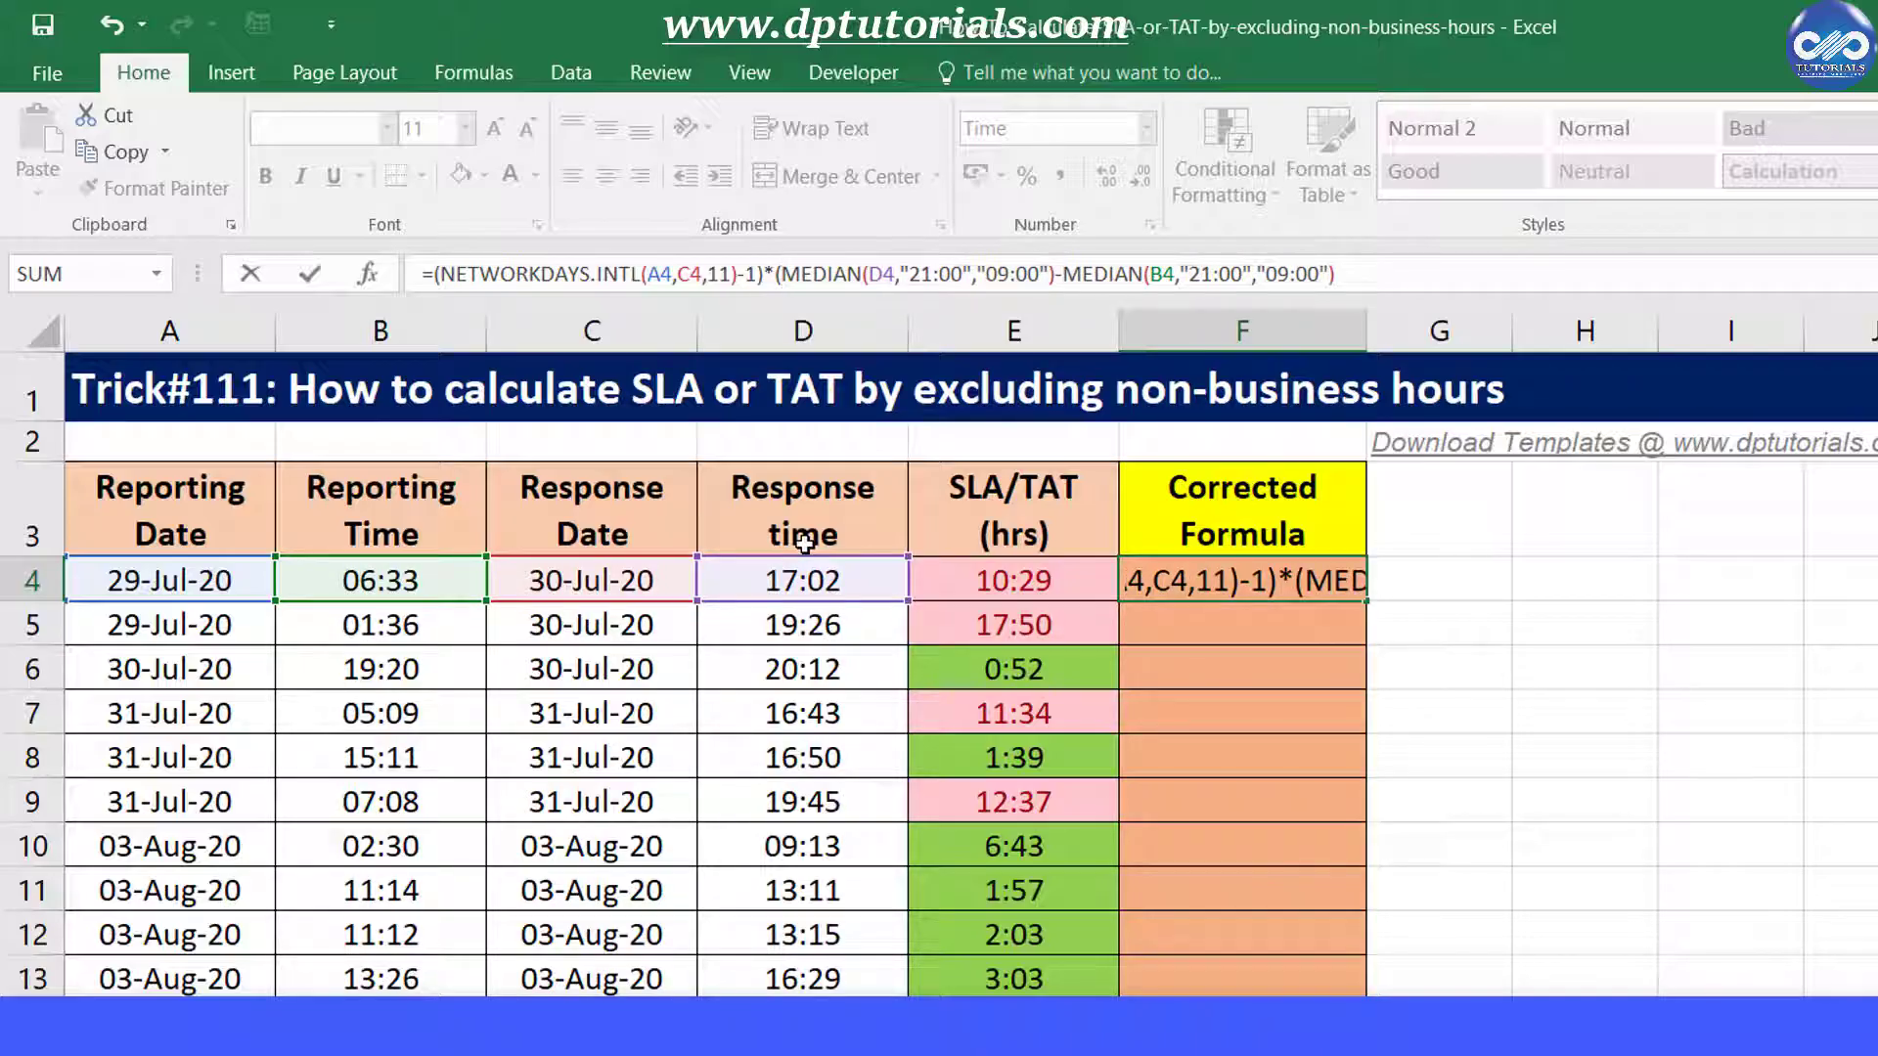
{"action": "type", "text": "\""}
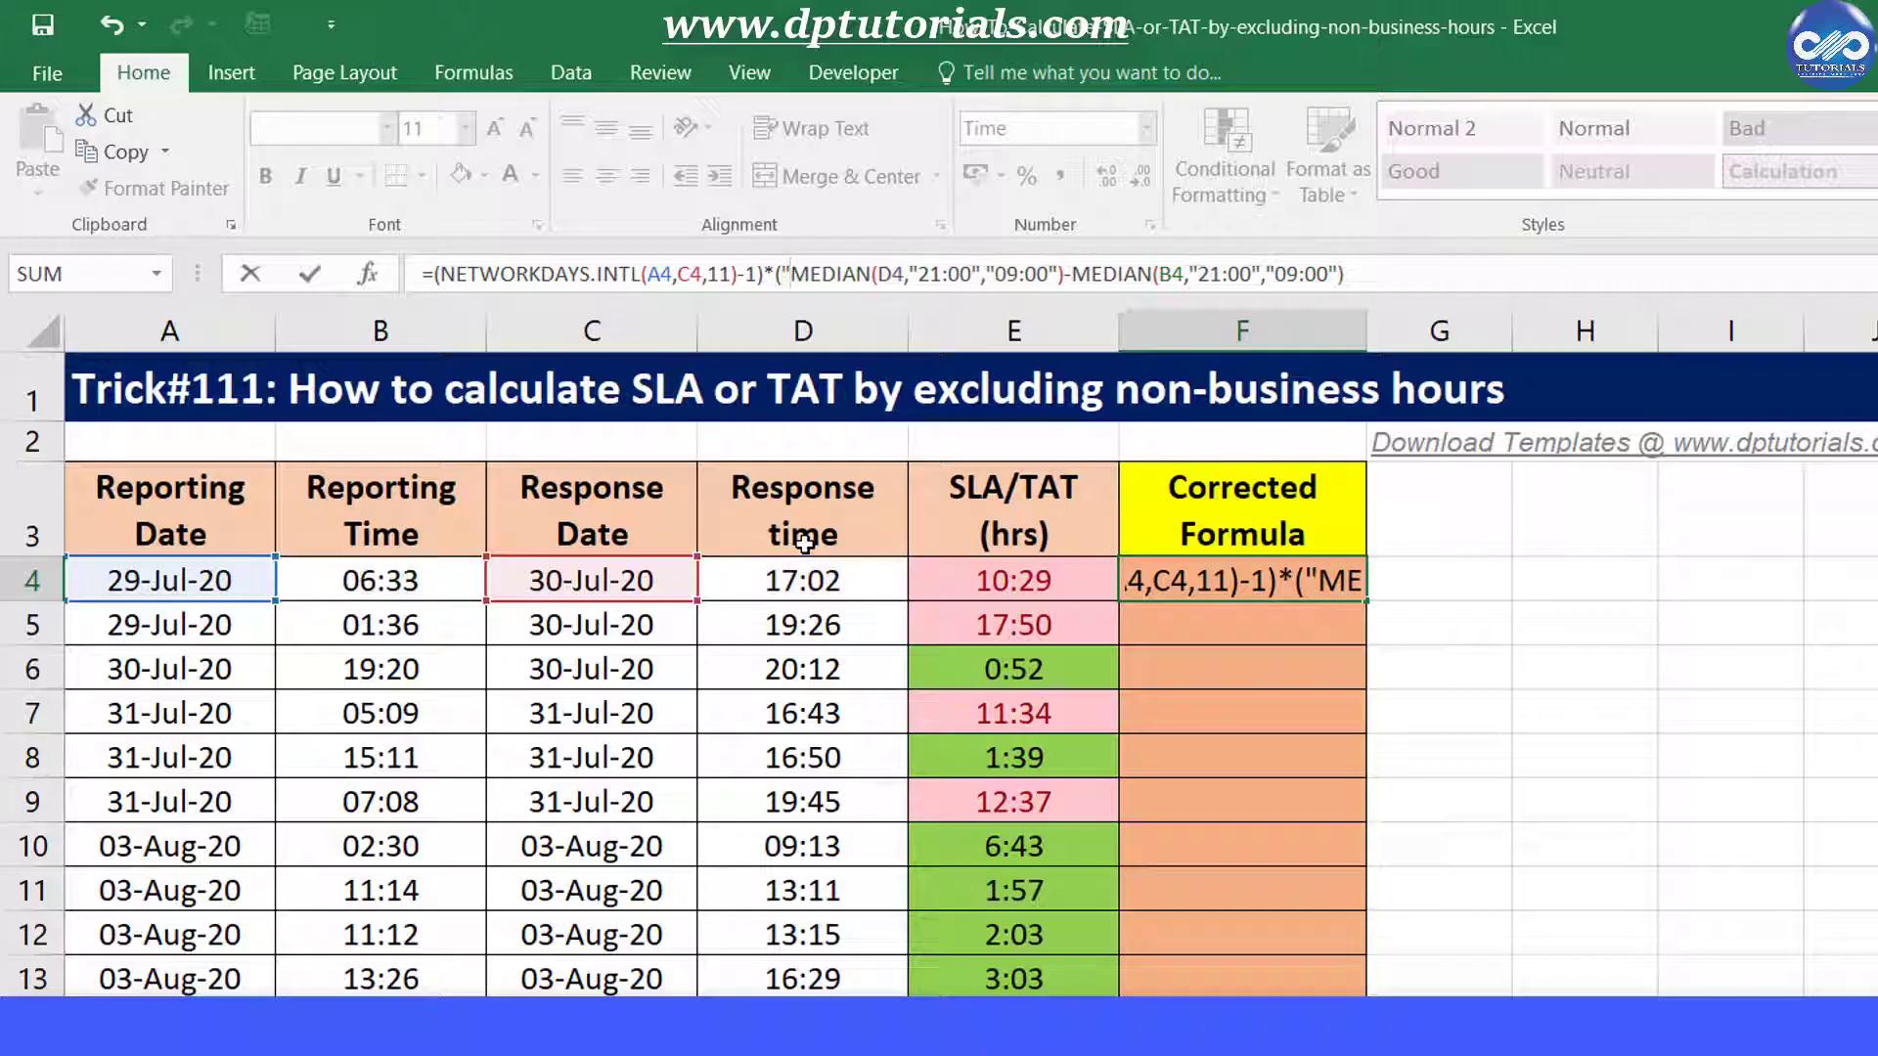
{"action": "type", "text": "21:00\"=\"09:00\""}
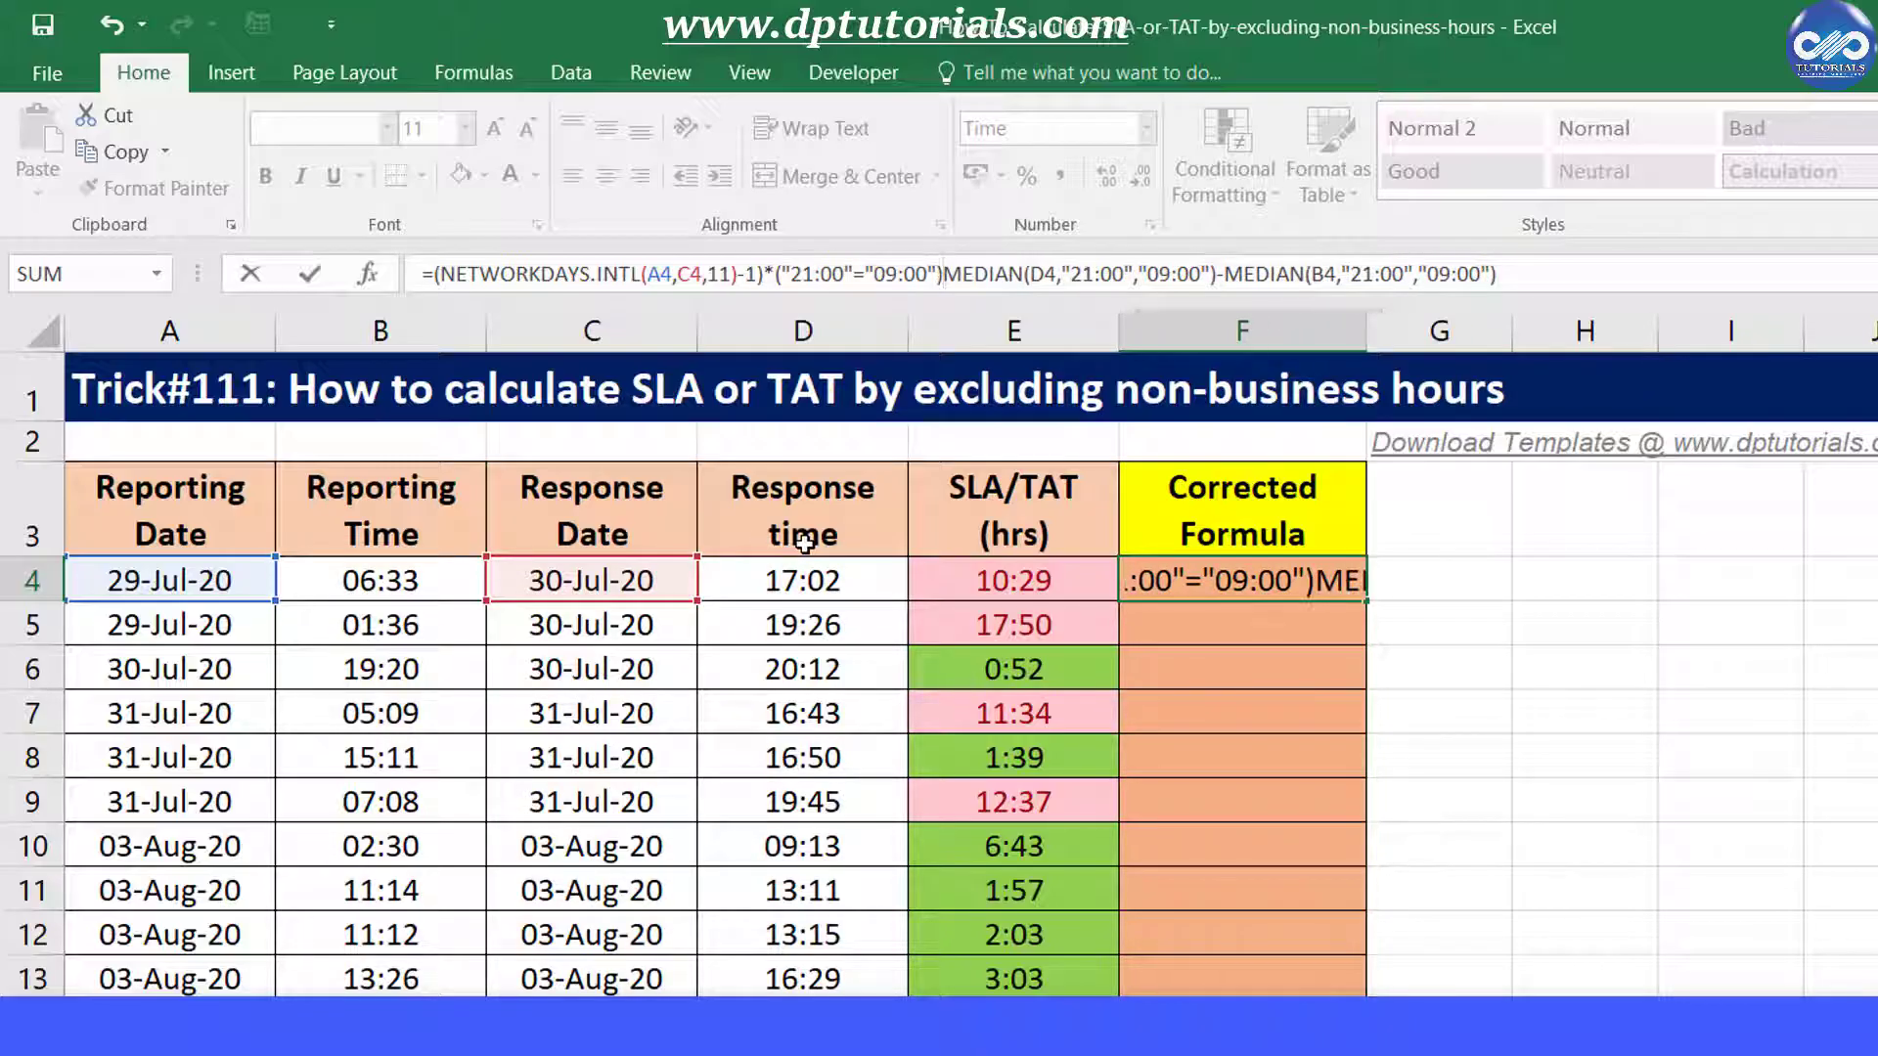
{"action": "type", "text": "+"}
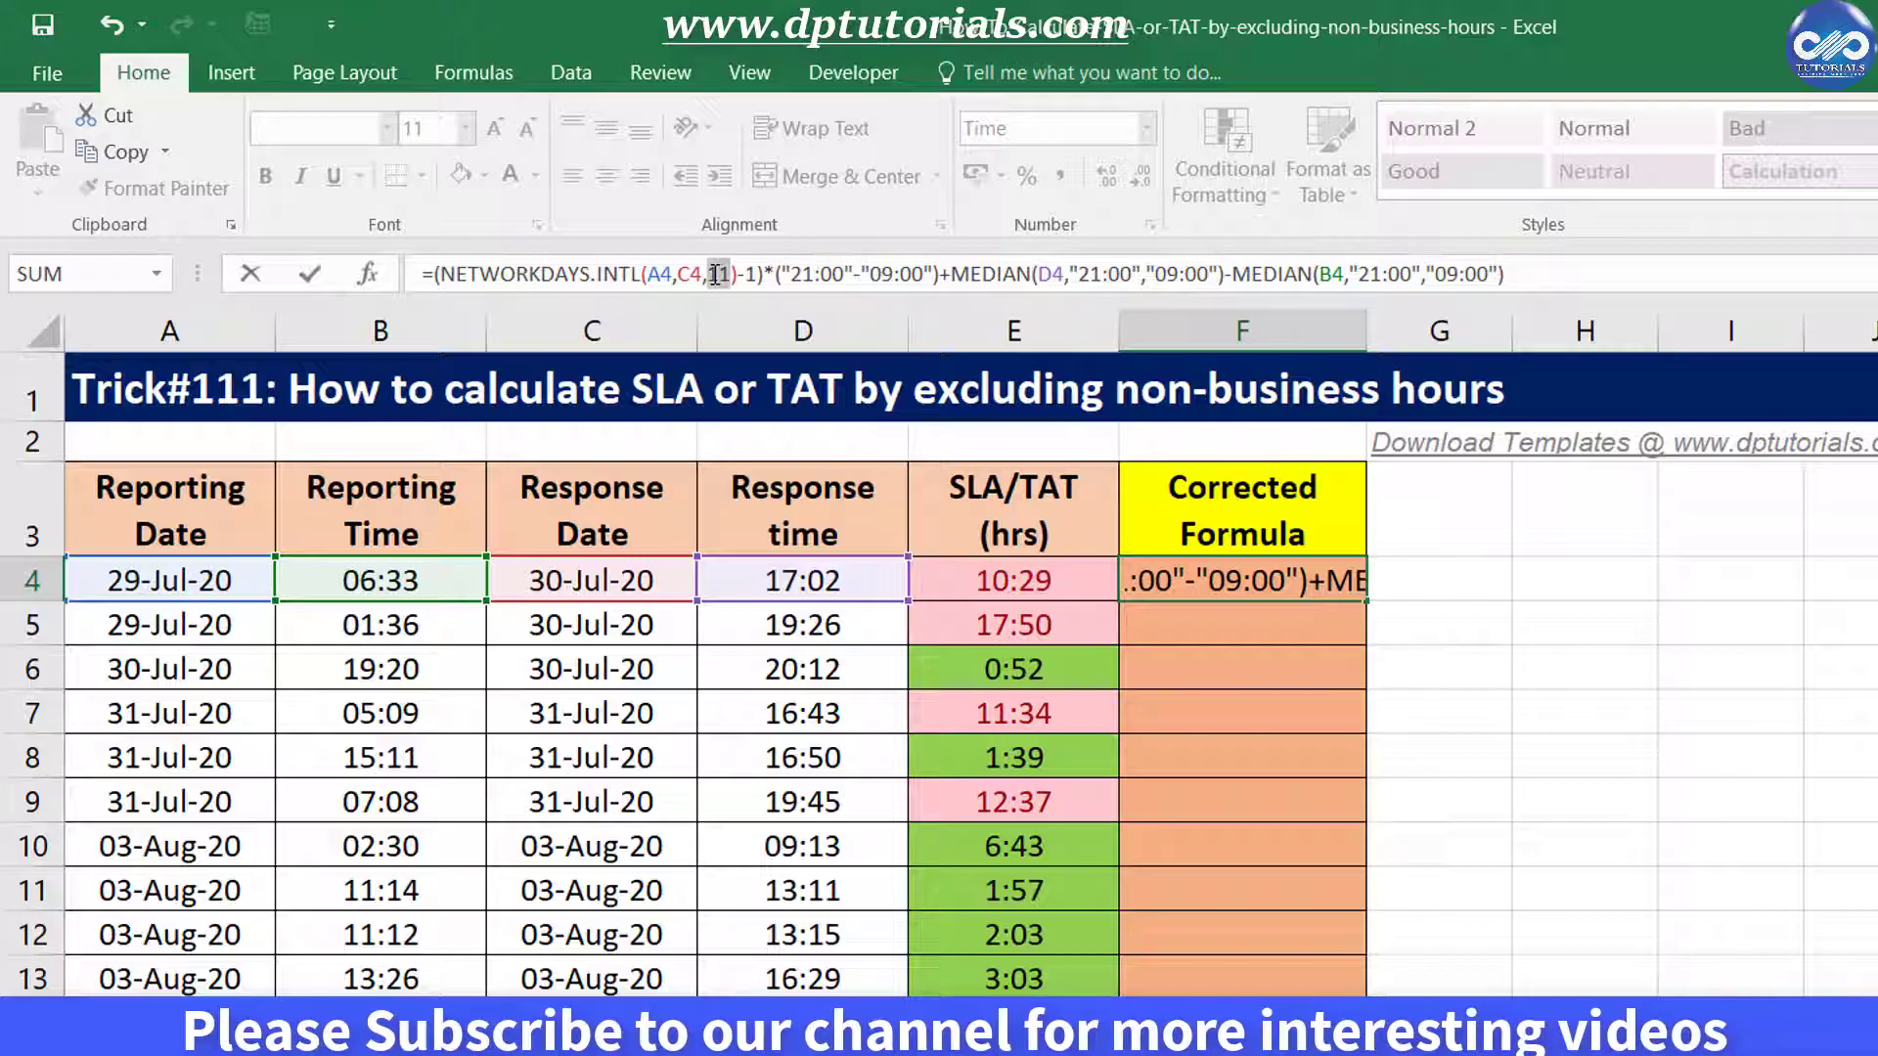
{"action": "double_click", "coordinate": [719, 274]}
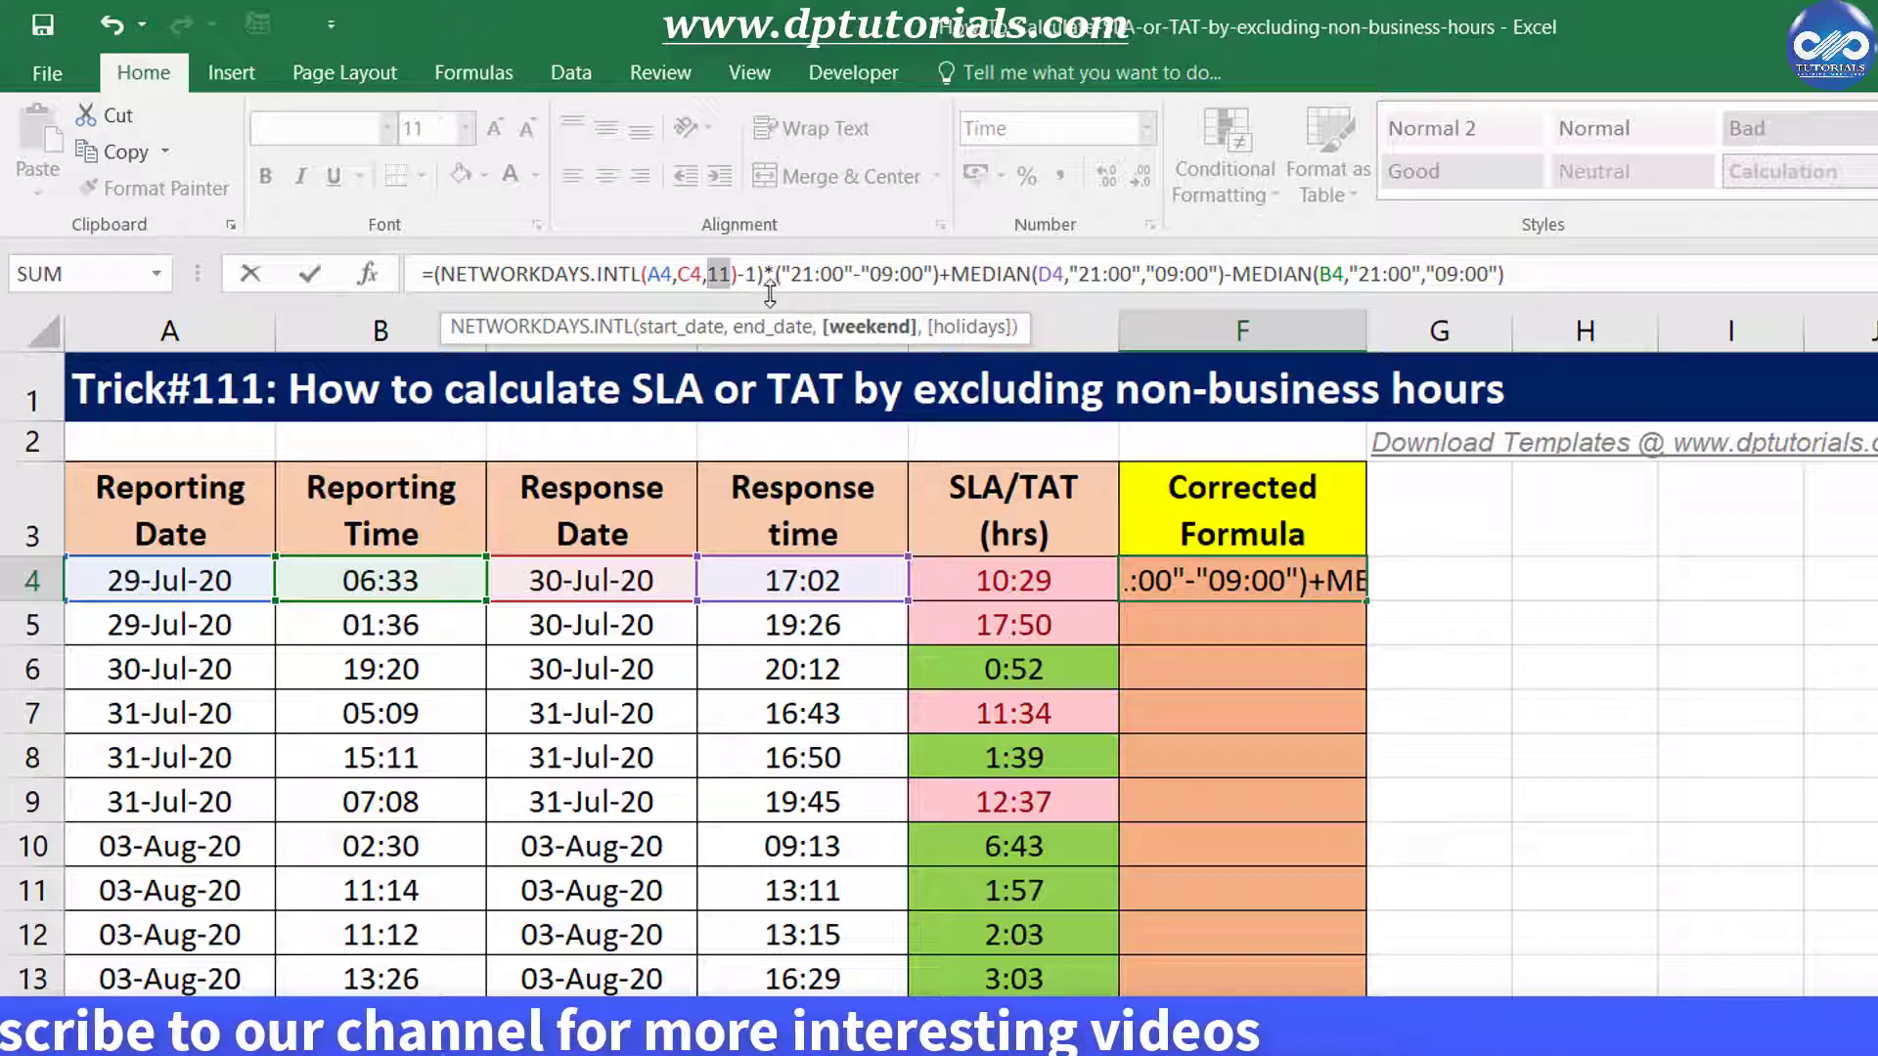
{"action": "key", "text": "Right"}
{"action": "left_click_drag", "start_coordinate": [638, 274], "coordinate": [591, 278]}
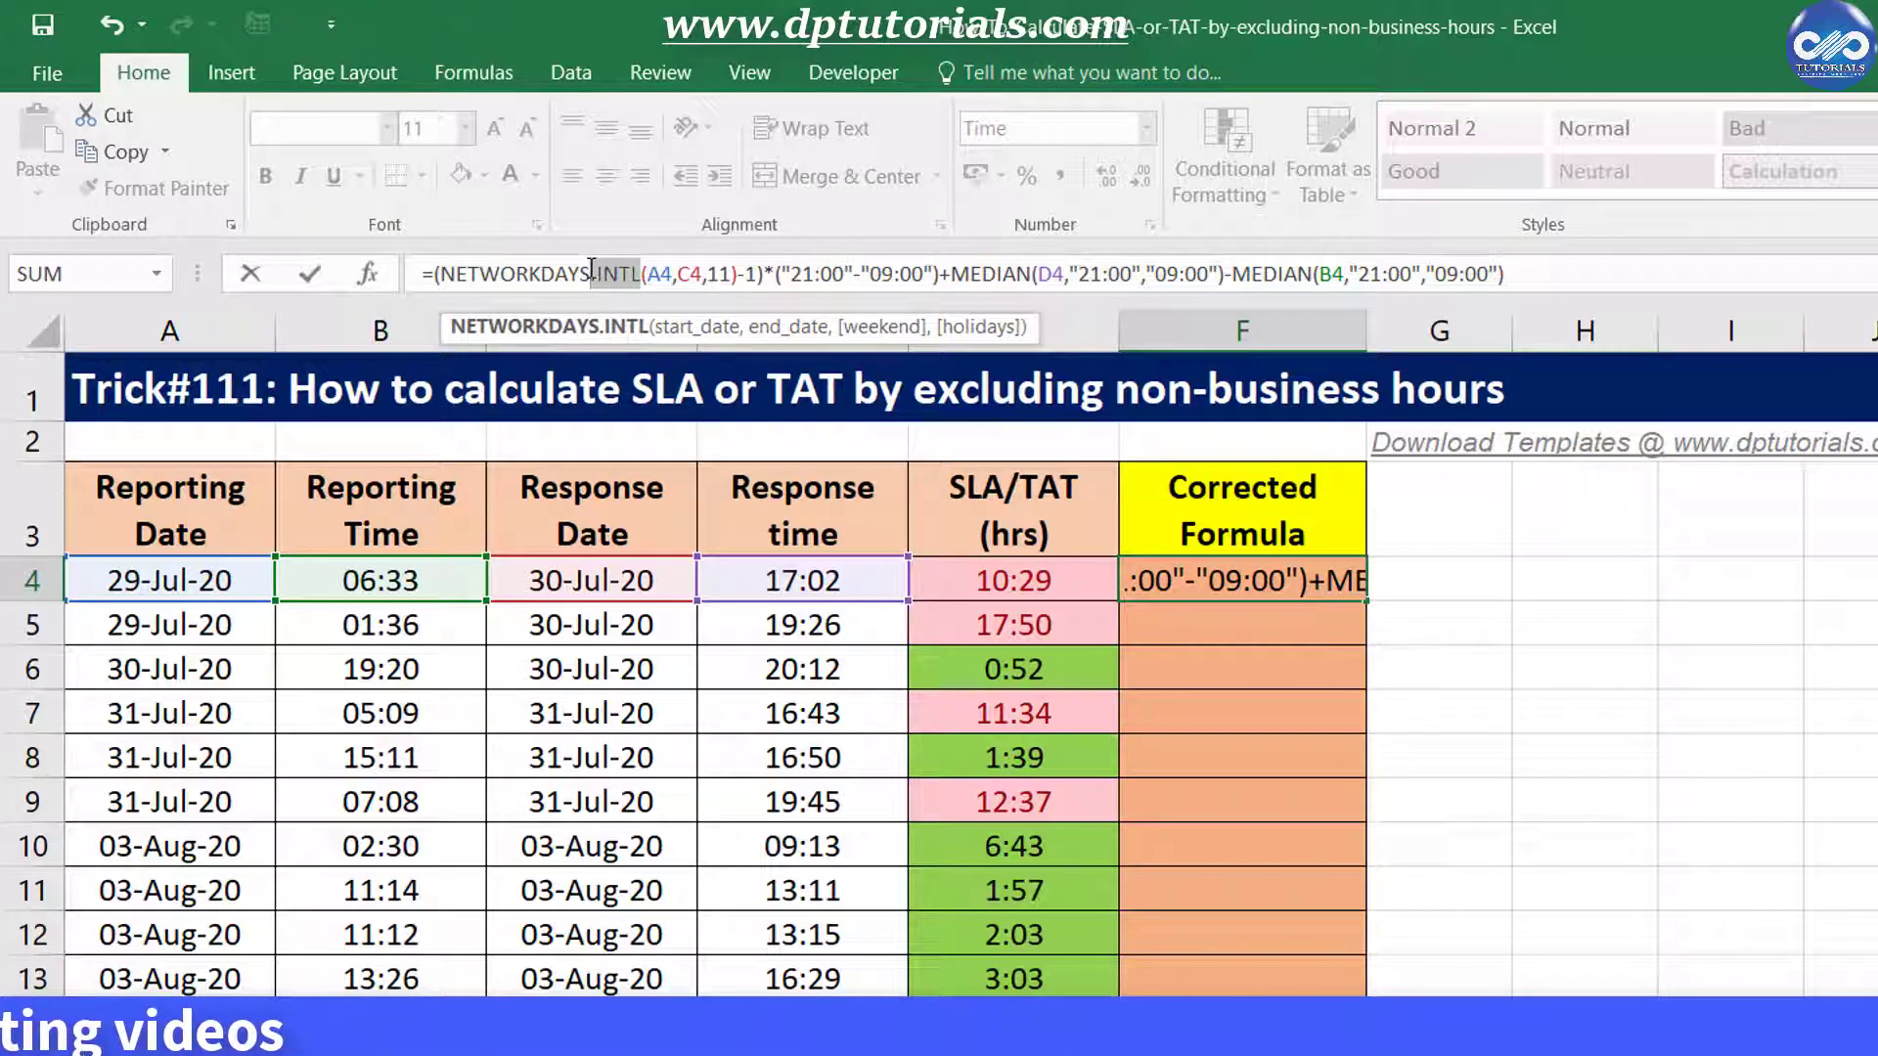
{"action": "left_click", "coordinate": [1553, 277]}
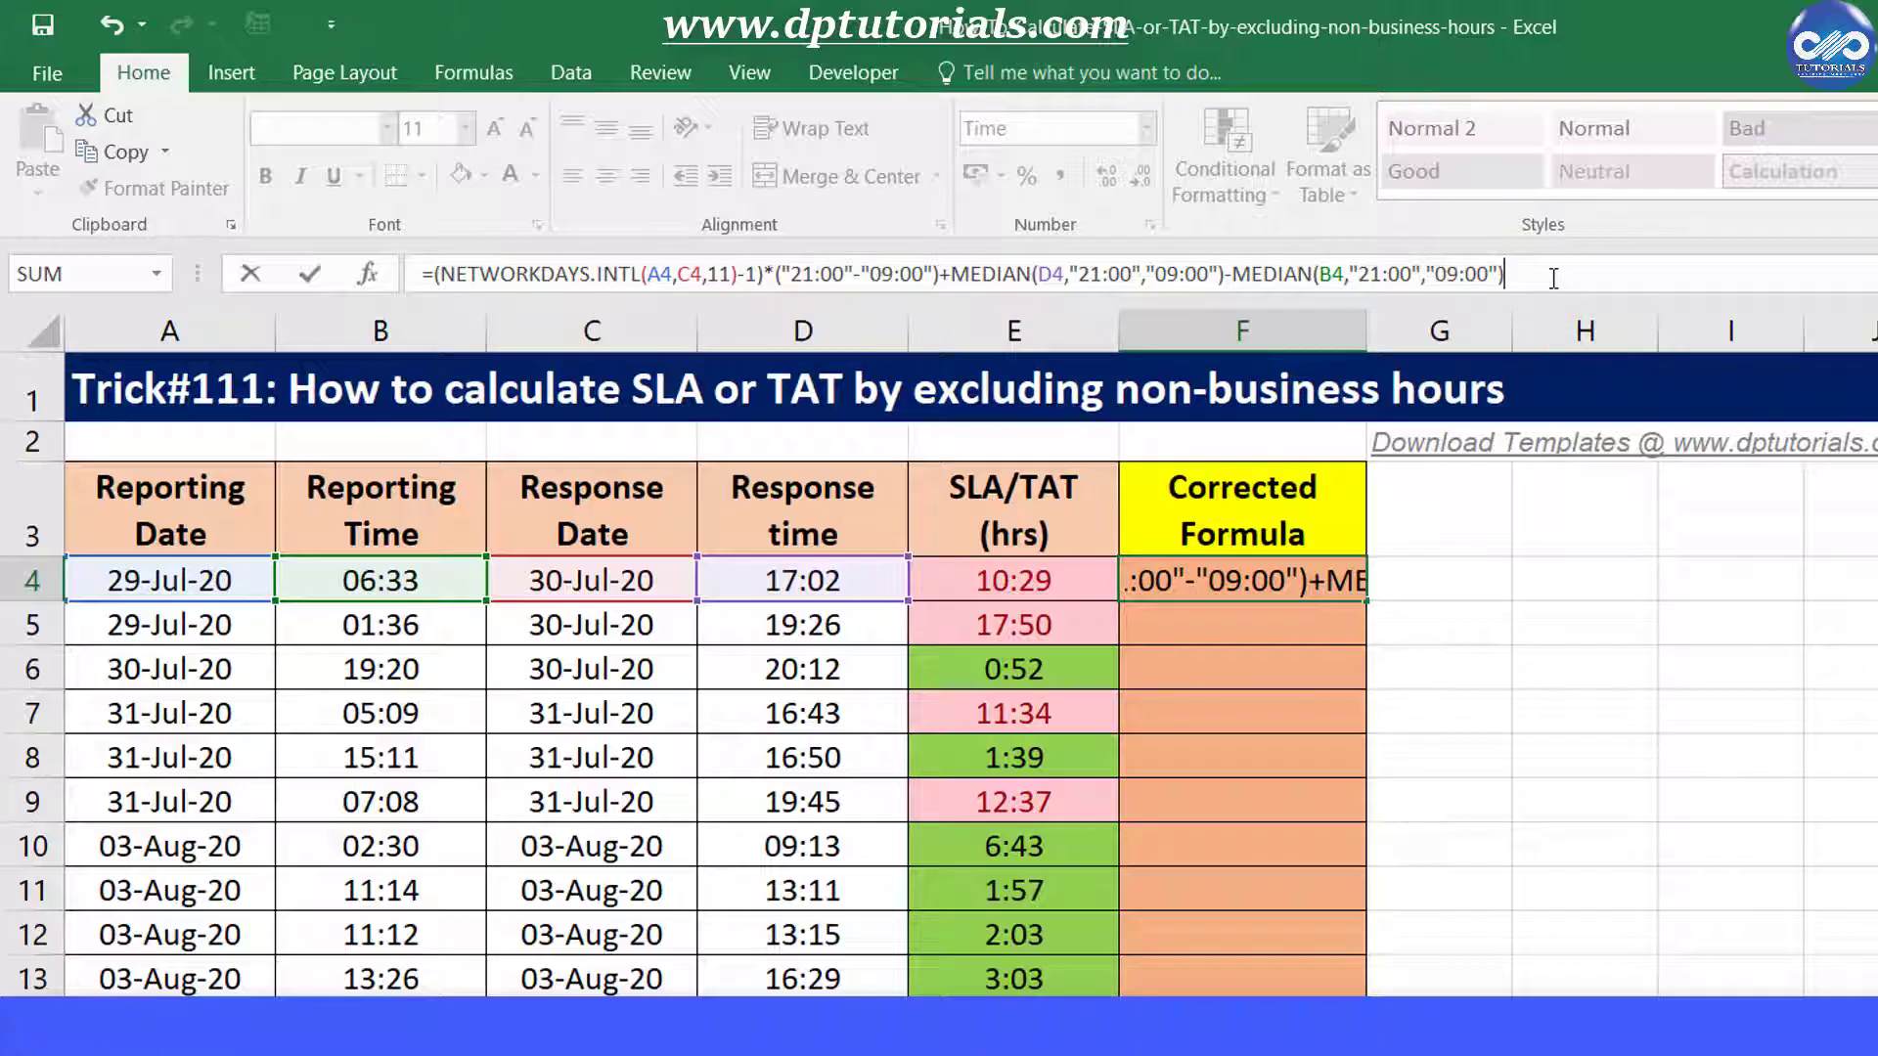
{"action": "key", "text": "Return"}
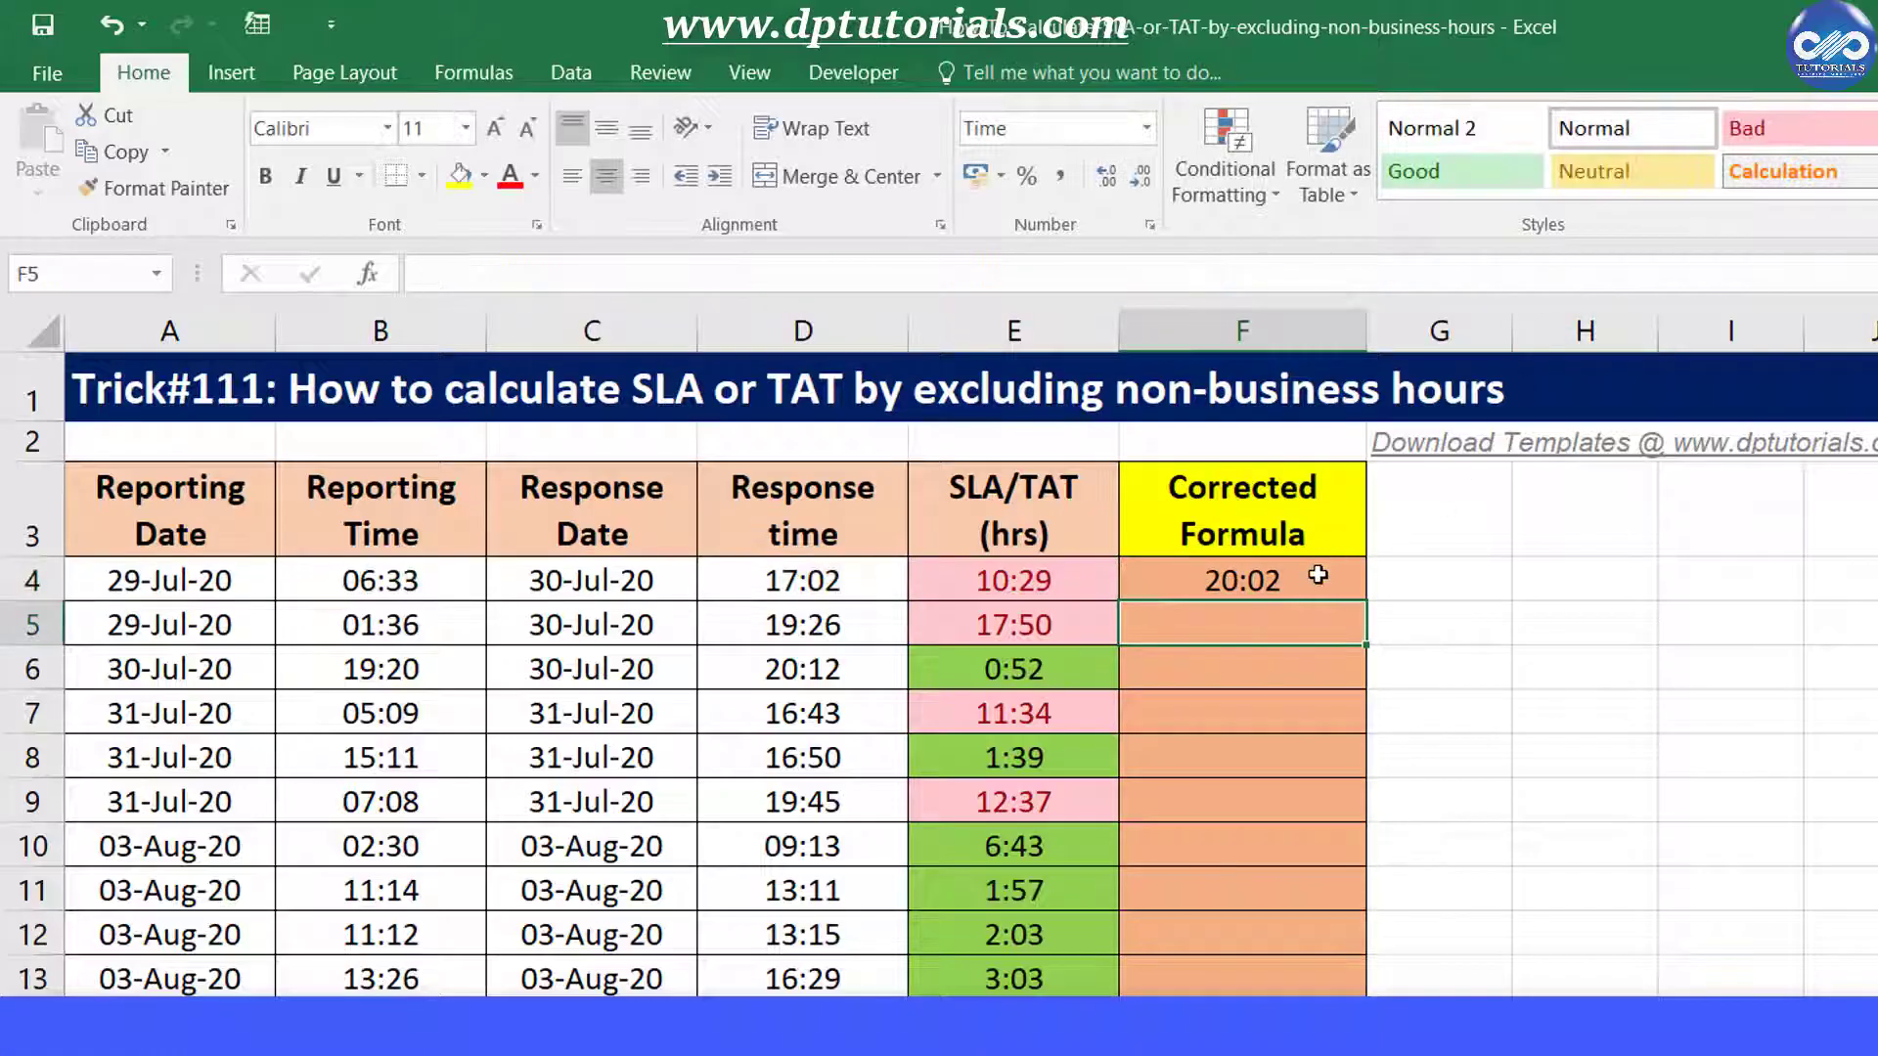
{"action": "left_click", "coordinate": [1286, 570]}
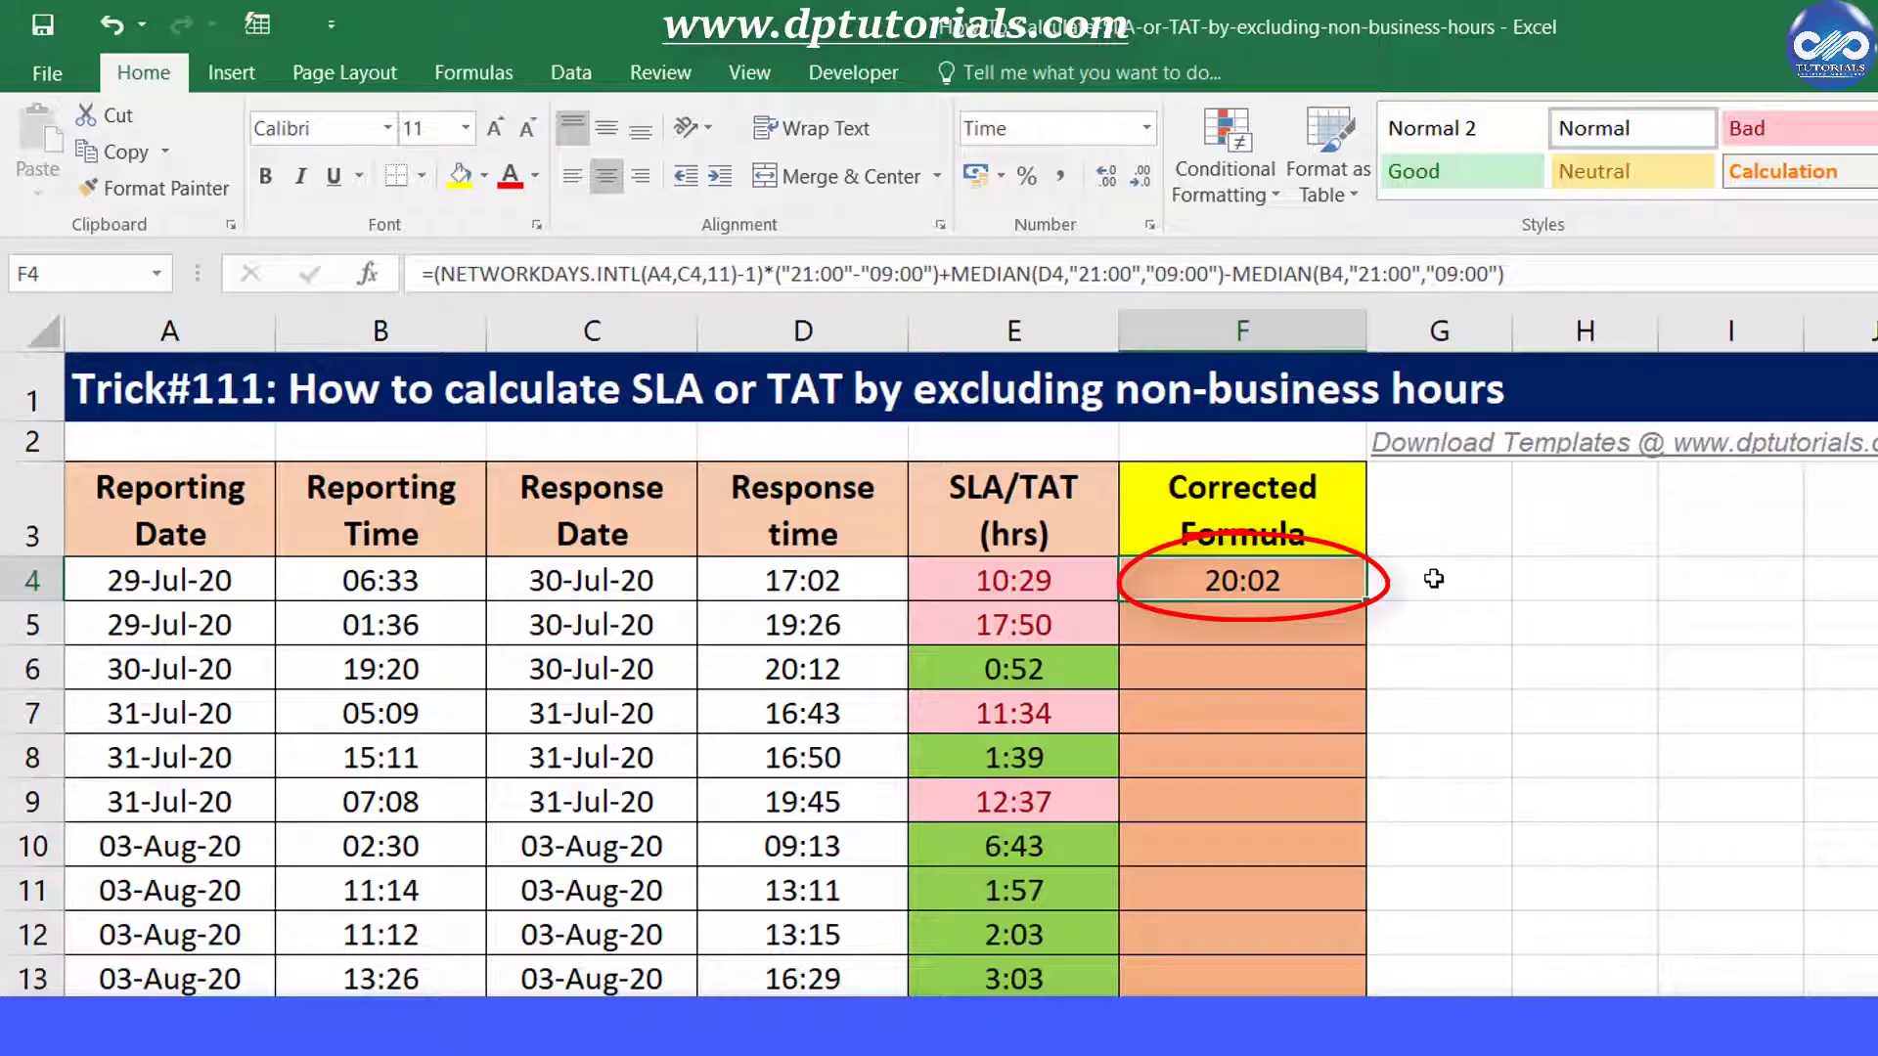
{"action": "left_click", "coordinate": [1434, 579]}
{"action": "type", "text": "12"}
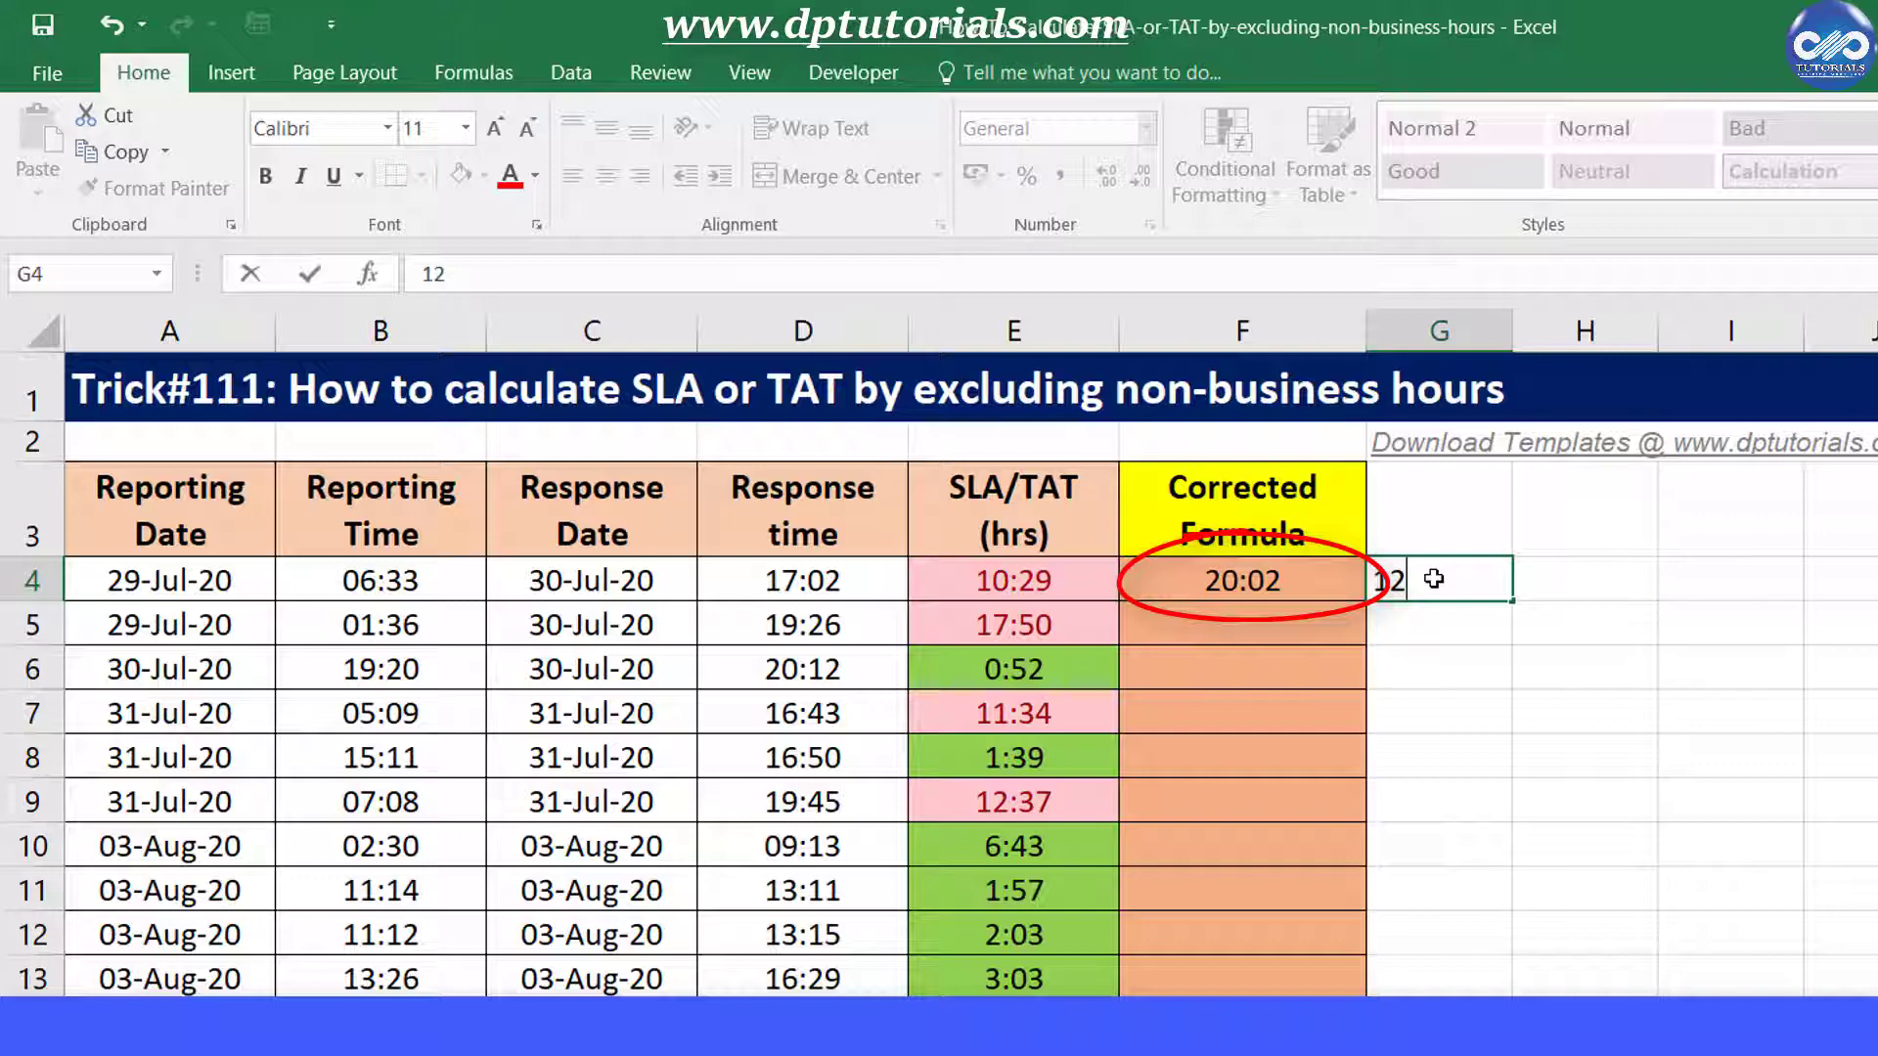
{"action": "left_click", "coordinate": [1404, 666]}
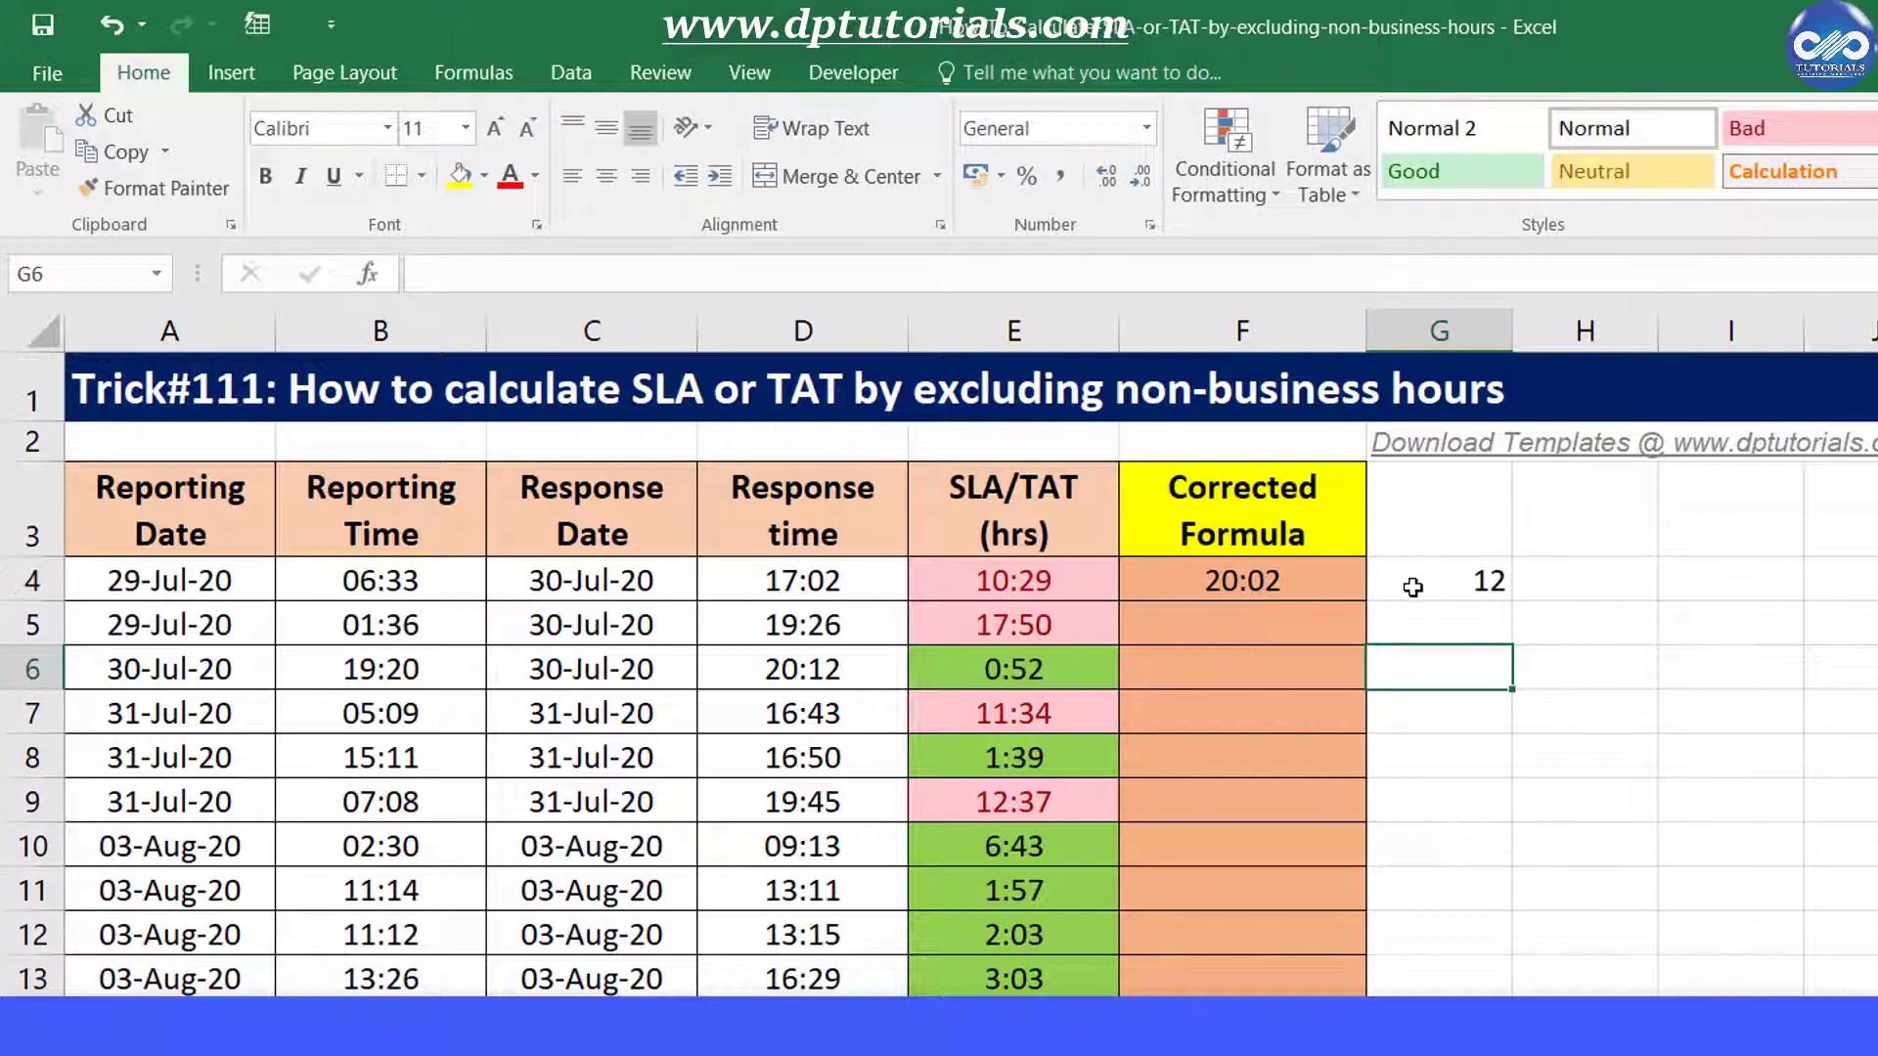
{"action": "left_click", "coordinate": [1352, 584]}
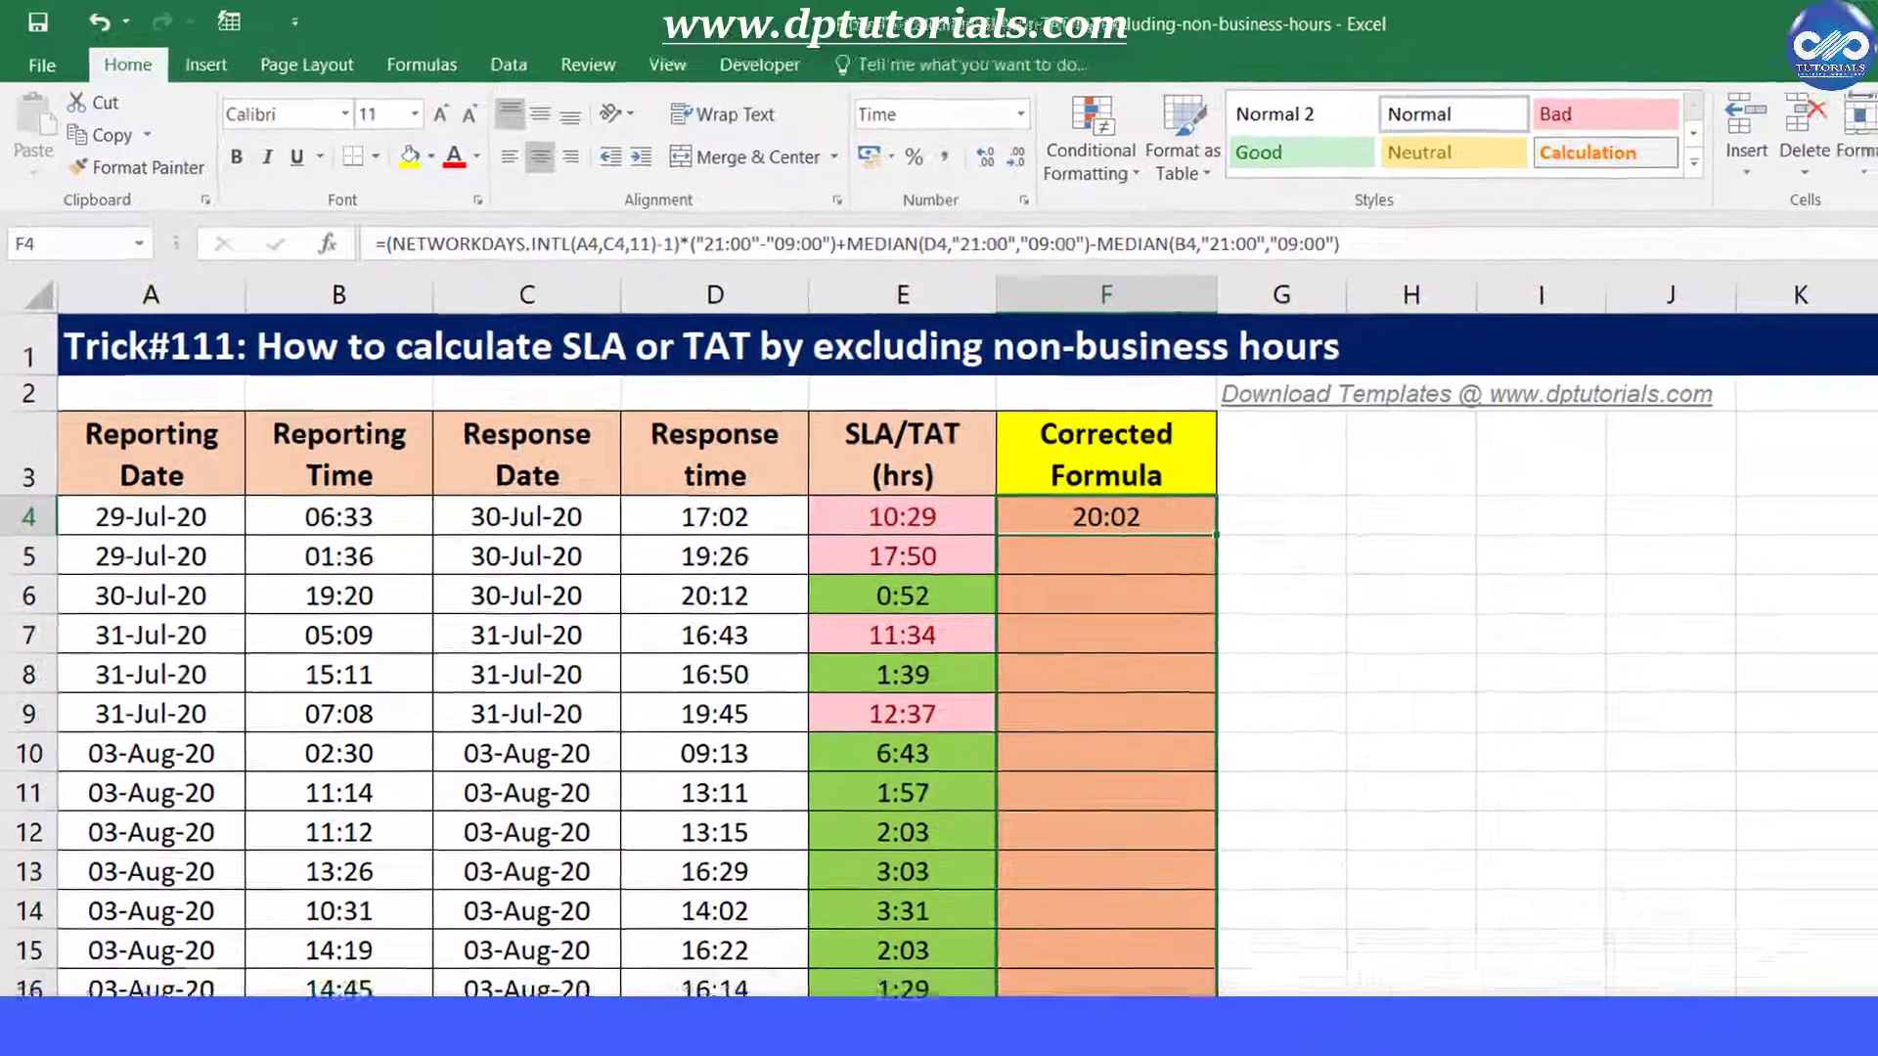
Review the corrected formulas in F4:F24 on Trick#111, then go to Trick#111-
{"action": "left_click_drag", "start_coordinate": [1242, 584], "coordinate": [1242, 992]}
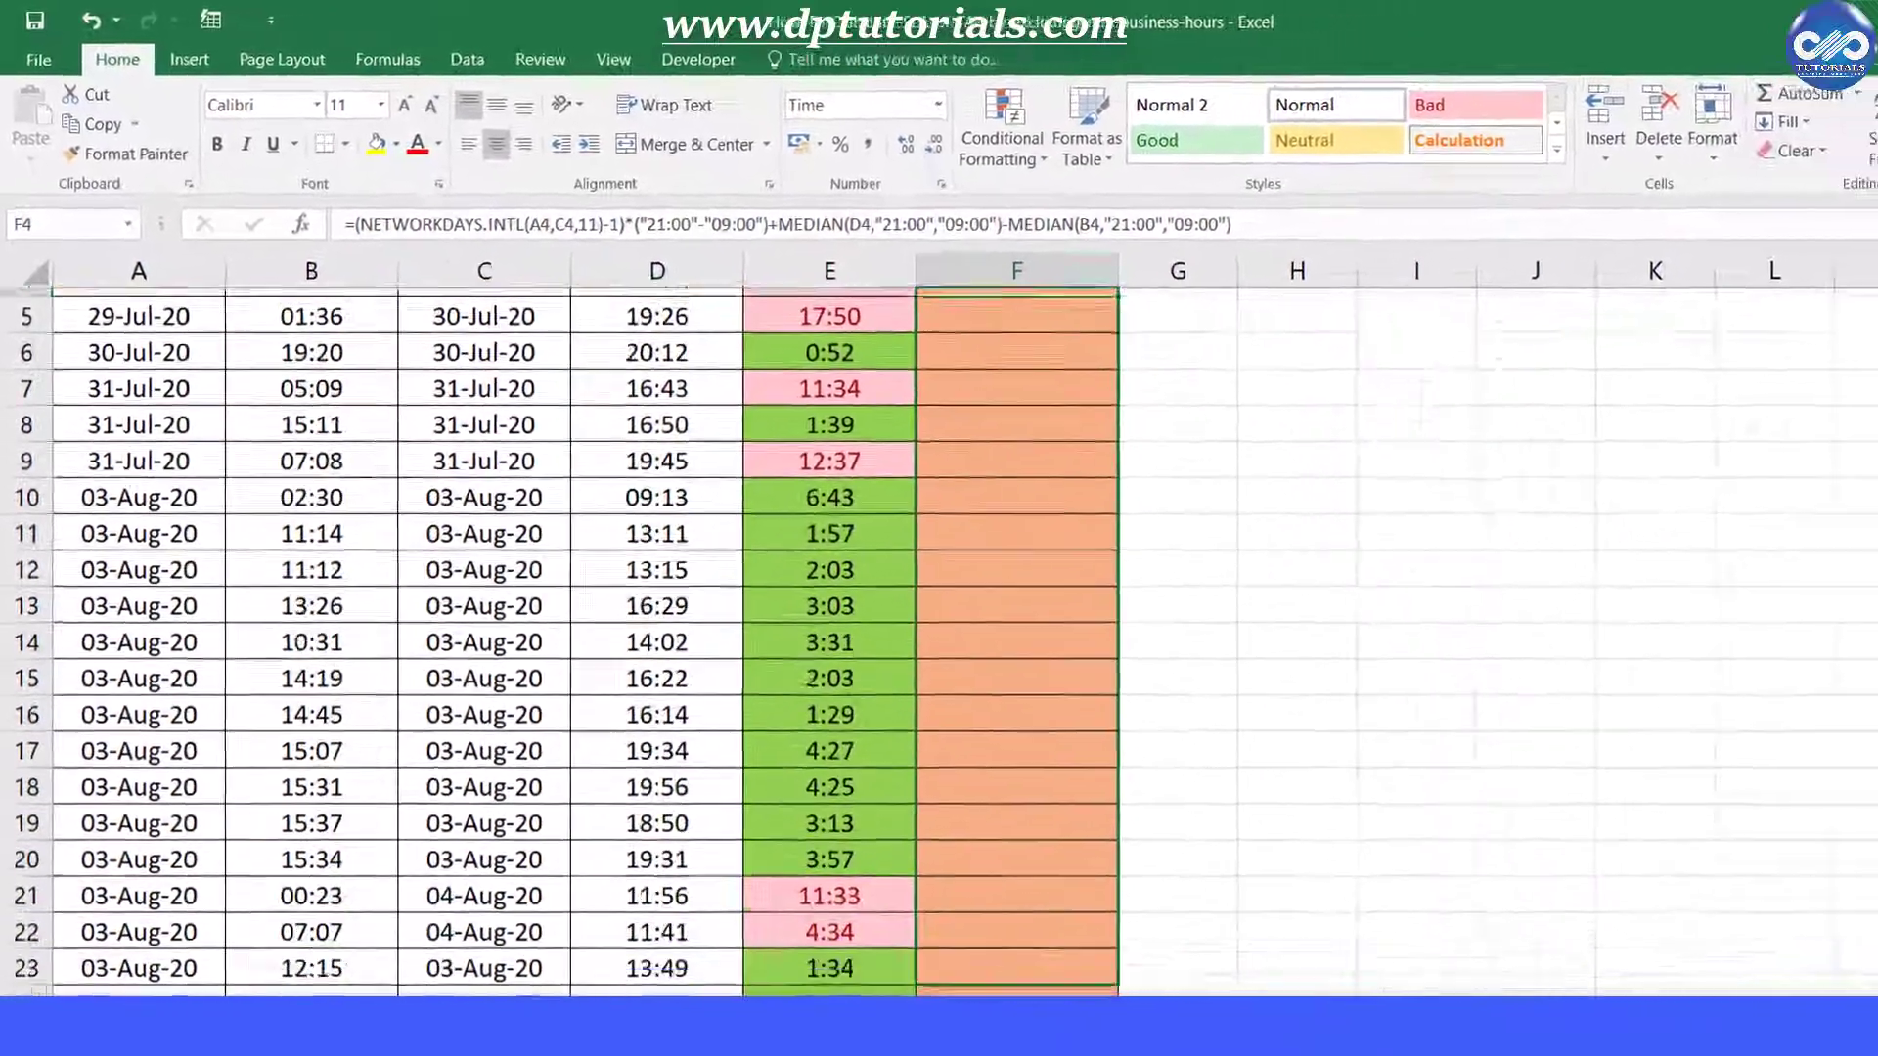
{"action": "left_click_drag", "start_coordinate": [1021, 993], "coordinate": [1021, 1037]}
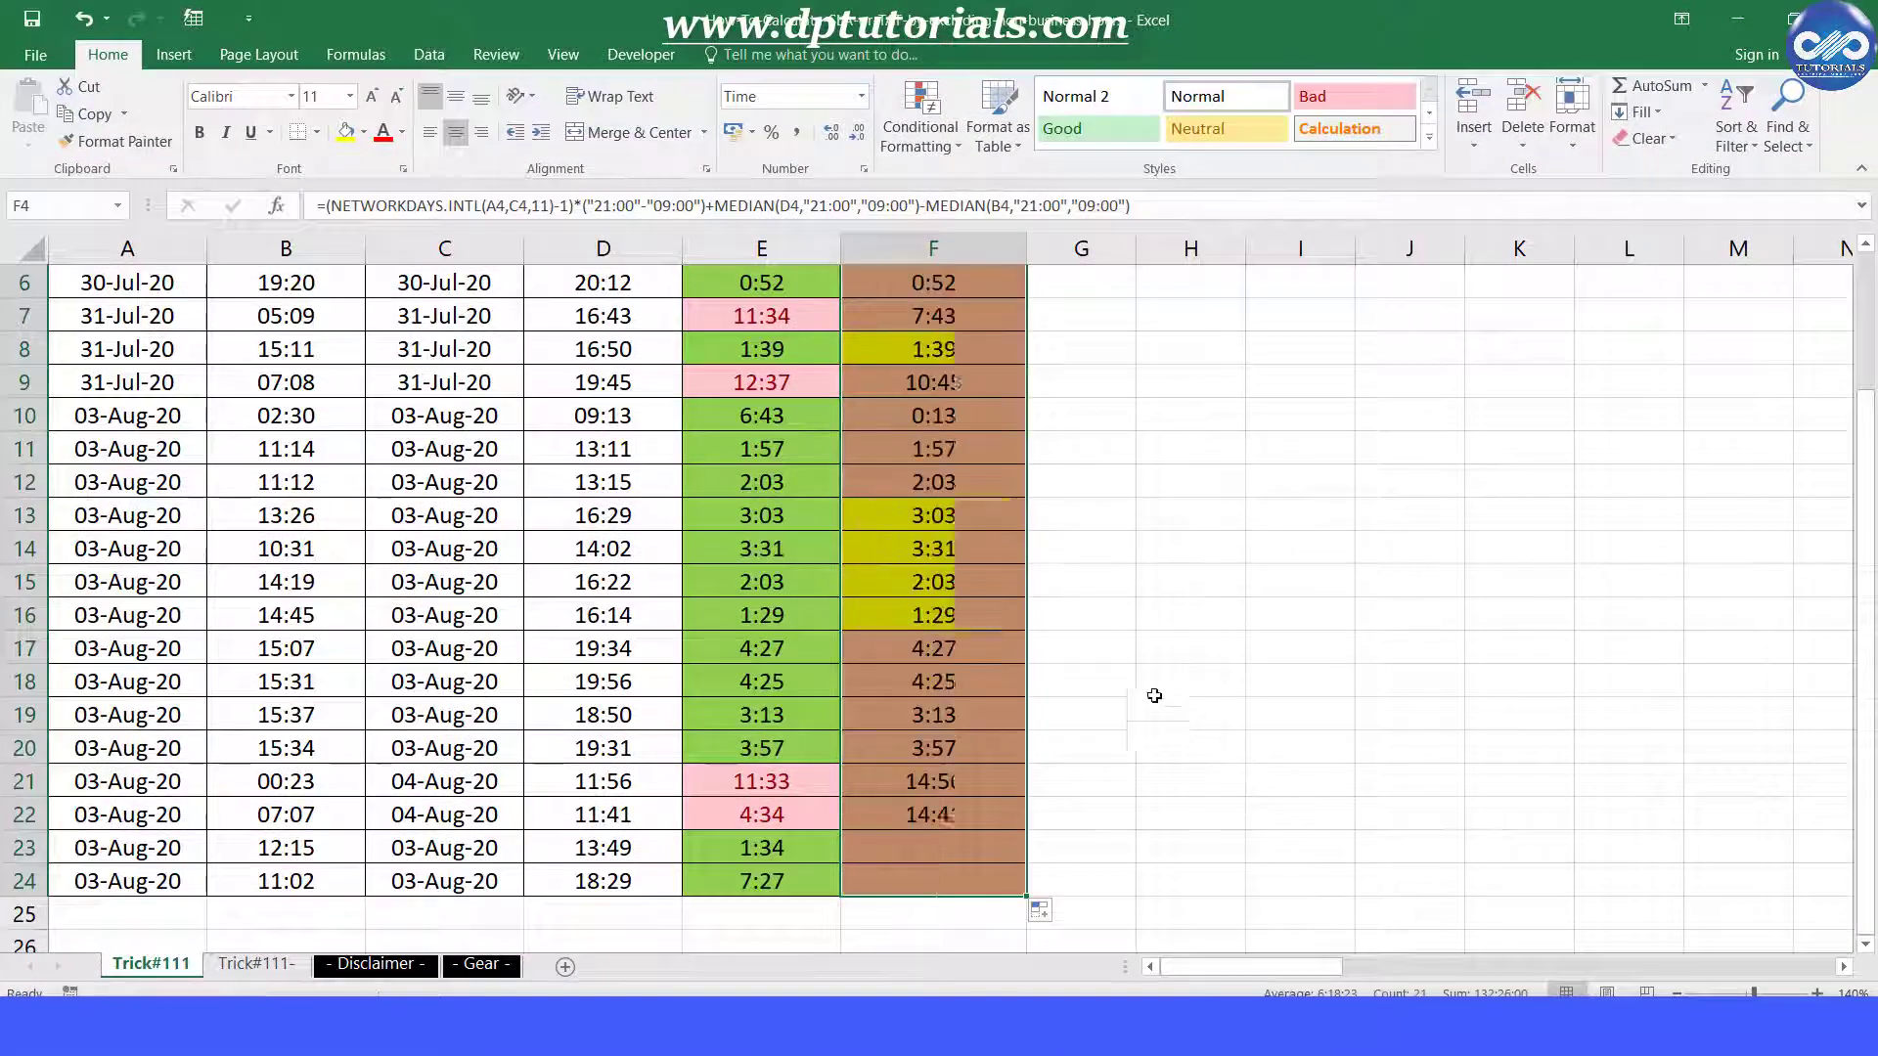
{"action": "left_click", "coordinate": [1336, 581]}
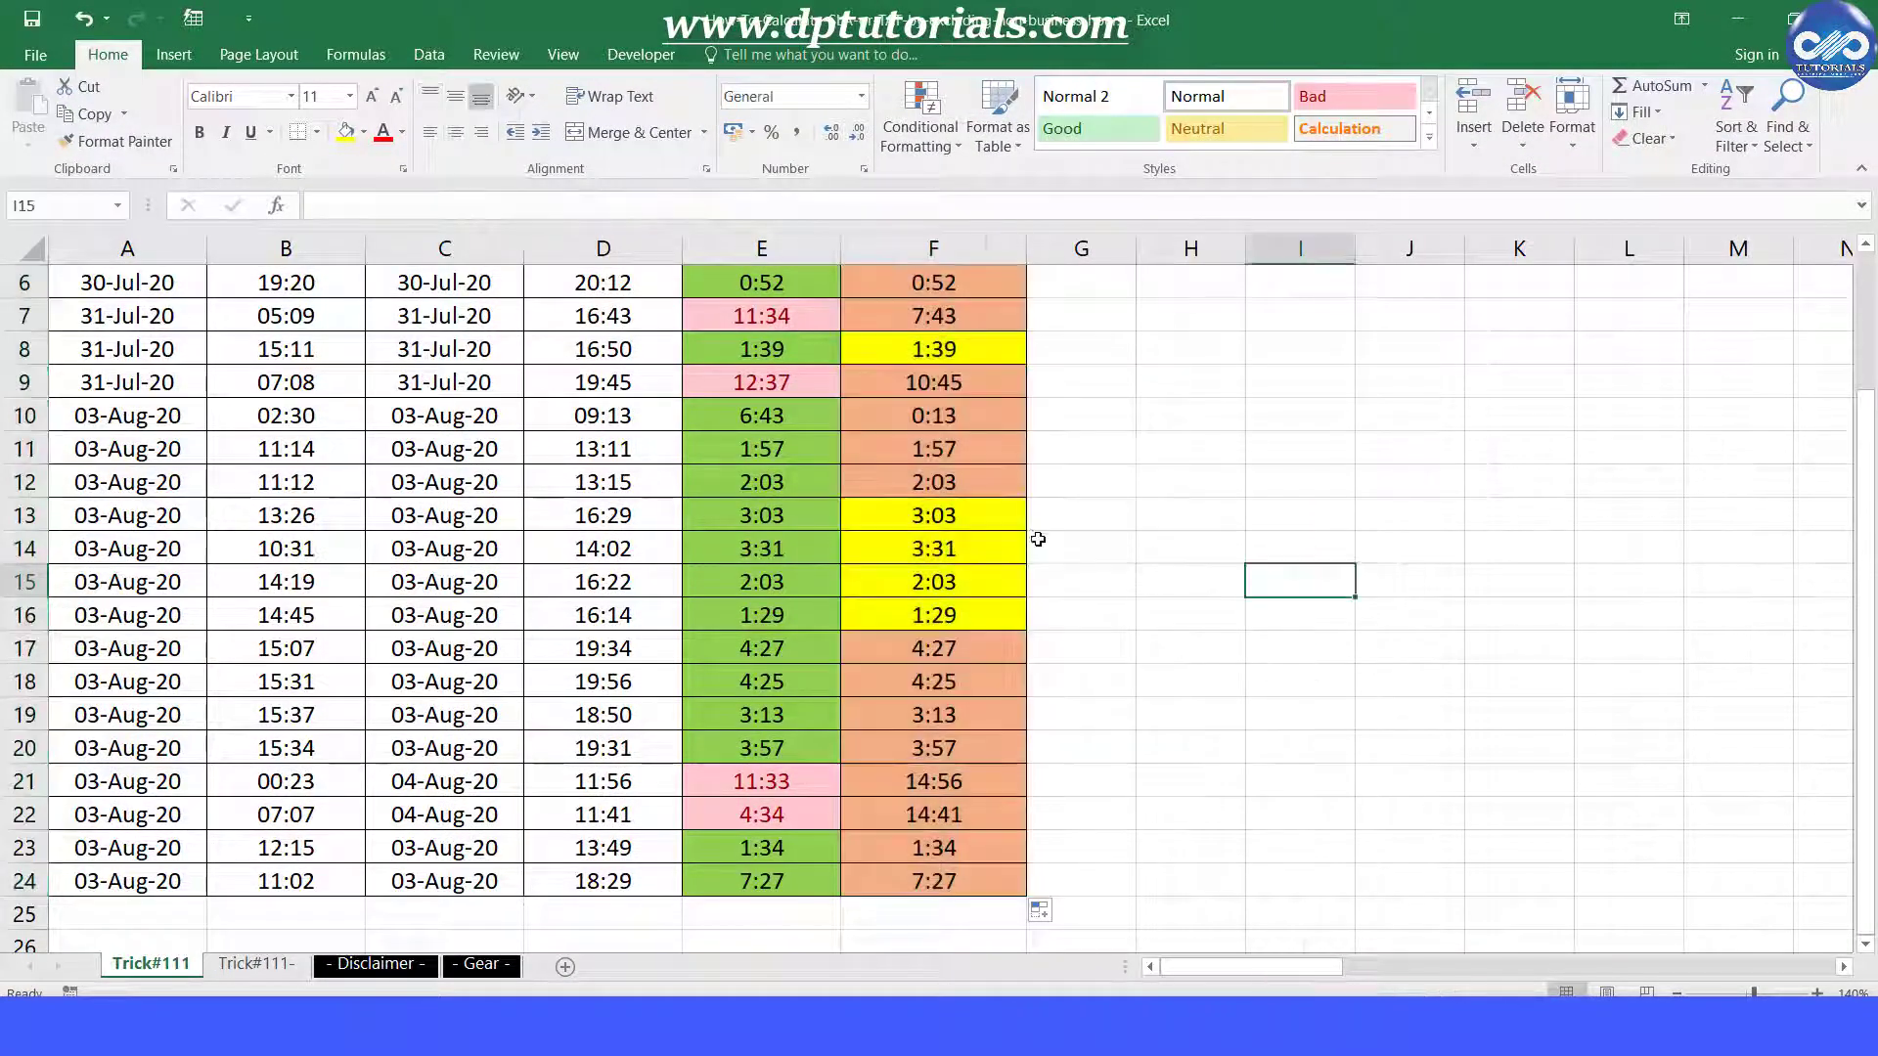
{"action": "left_click", "coordinate": [944, 383]}
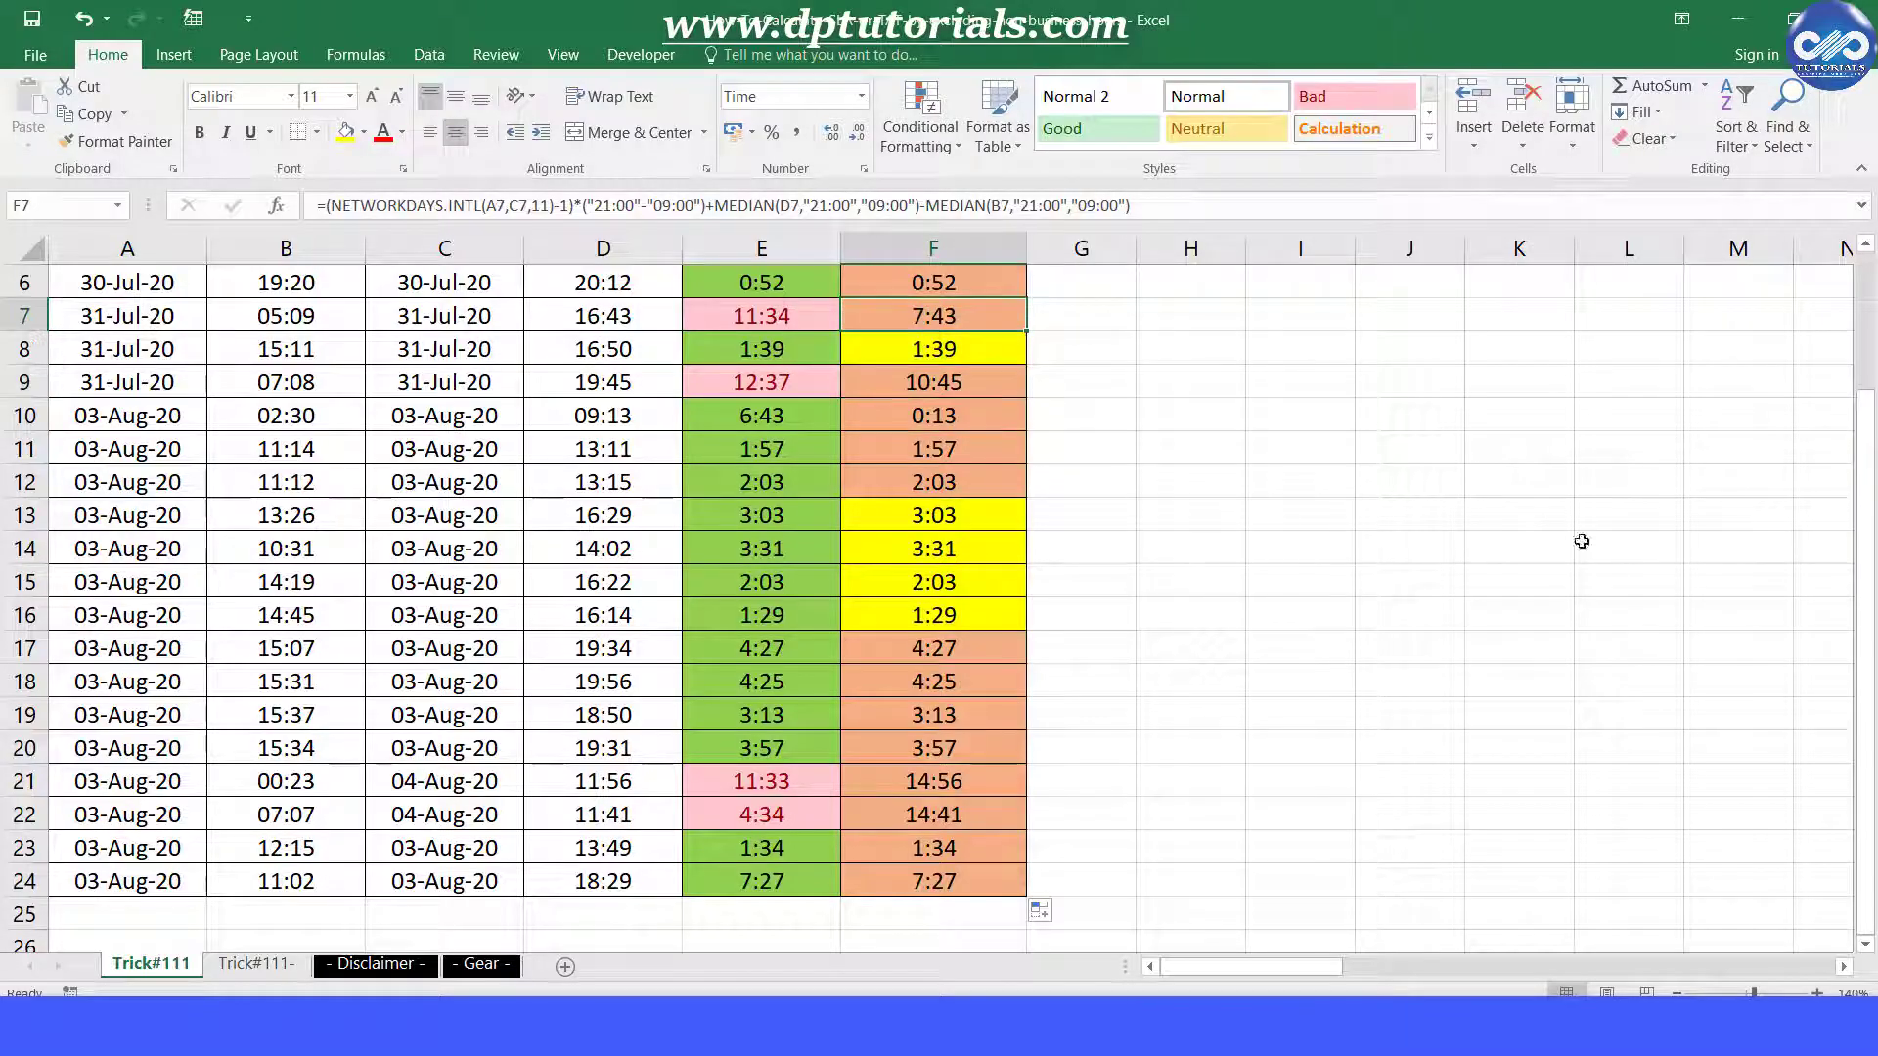
{"action": "left_click_drag", "start_coordinate": [1856, 499], "coordinate": [1847, 394]}
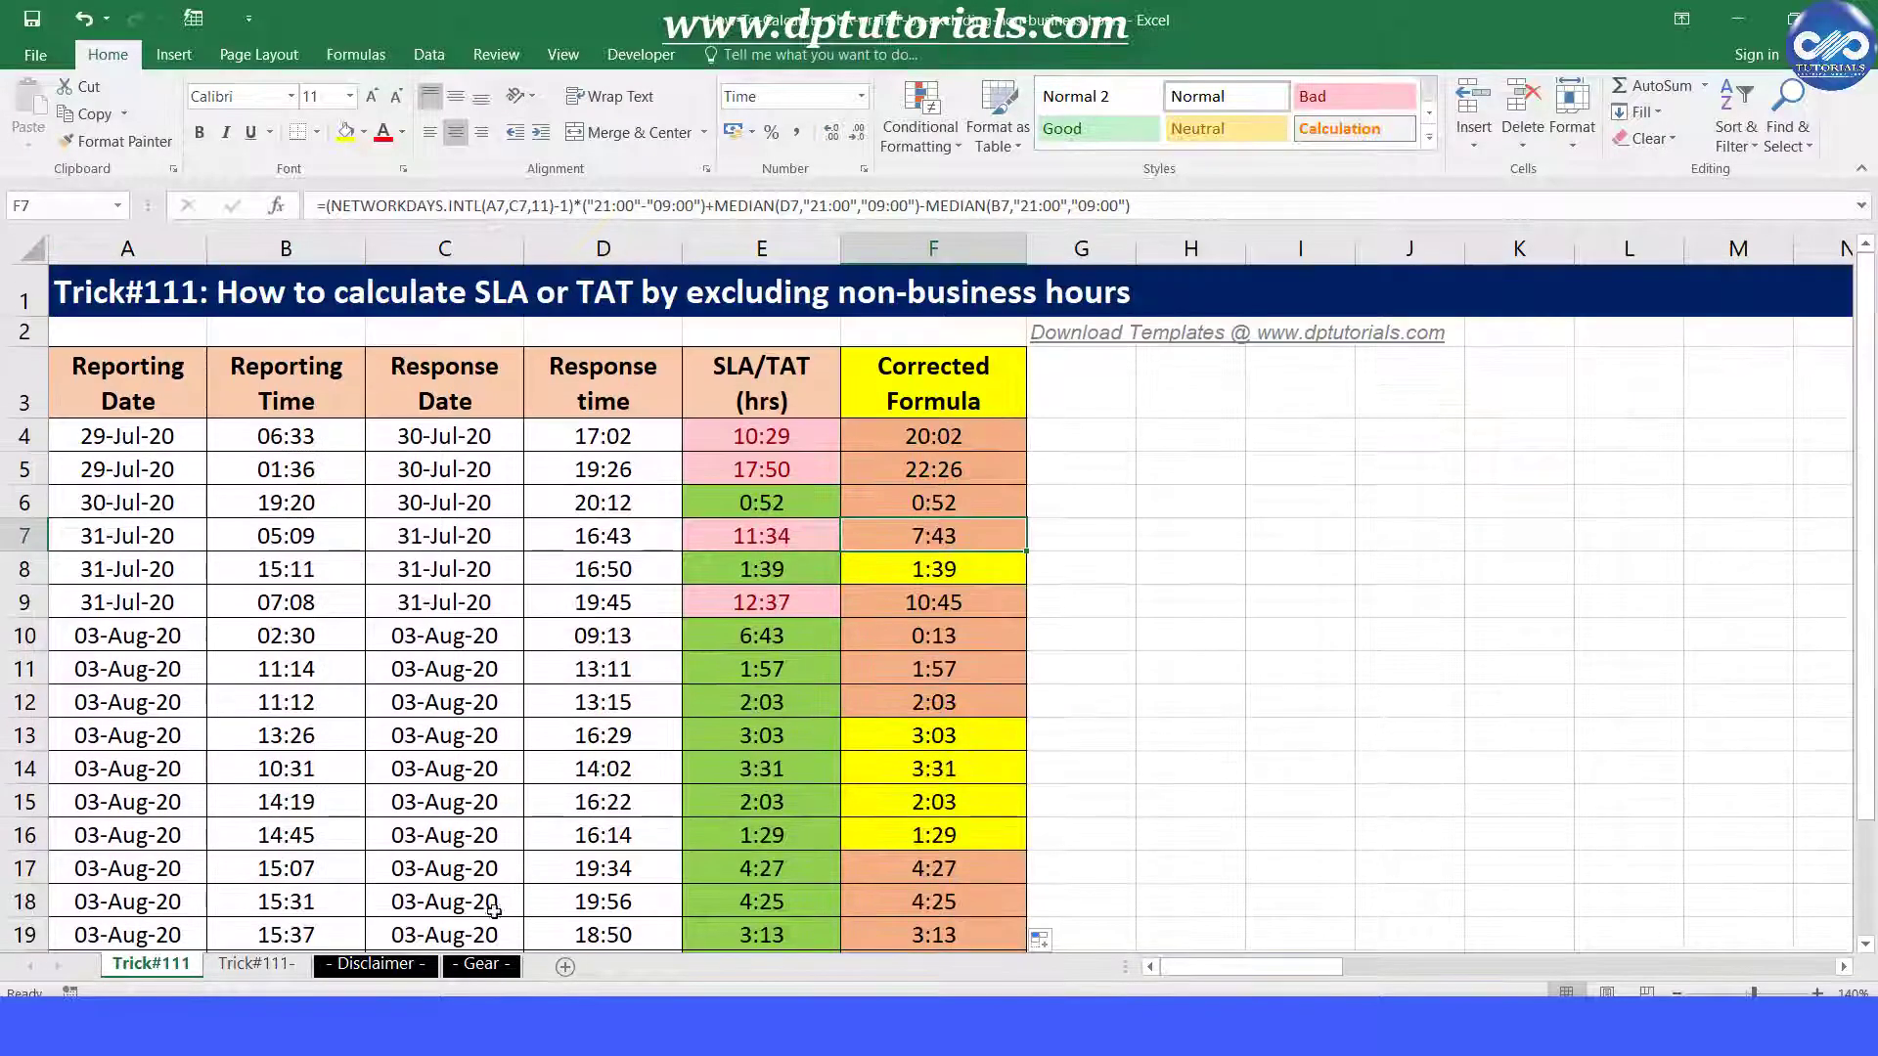
{"action": "key", "text": "ctrl+Page_Down"}
Copy the full F4 formula text from Trick#111's formula bar
{"action": "left_click", "coordinate": [360, 445]}
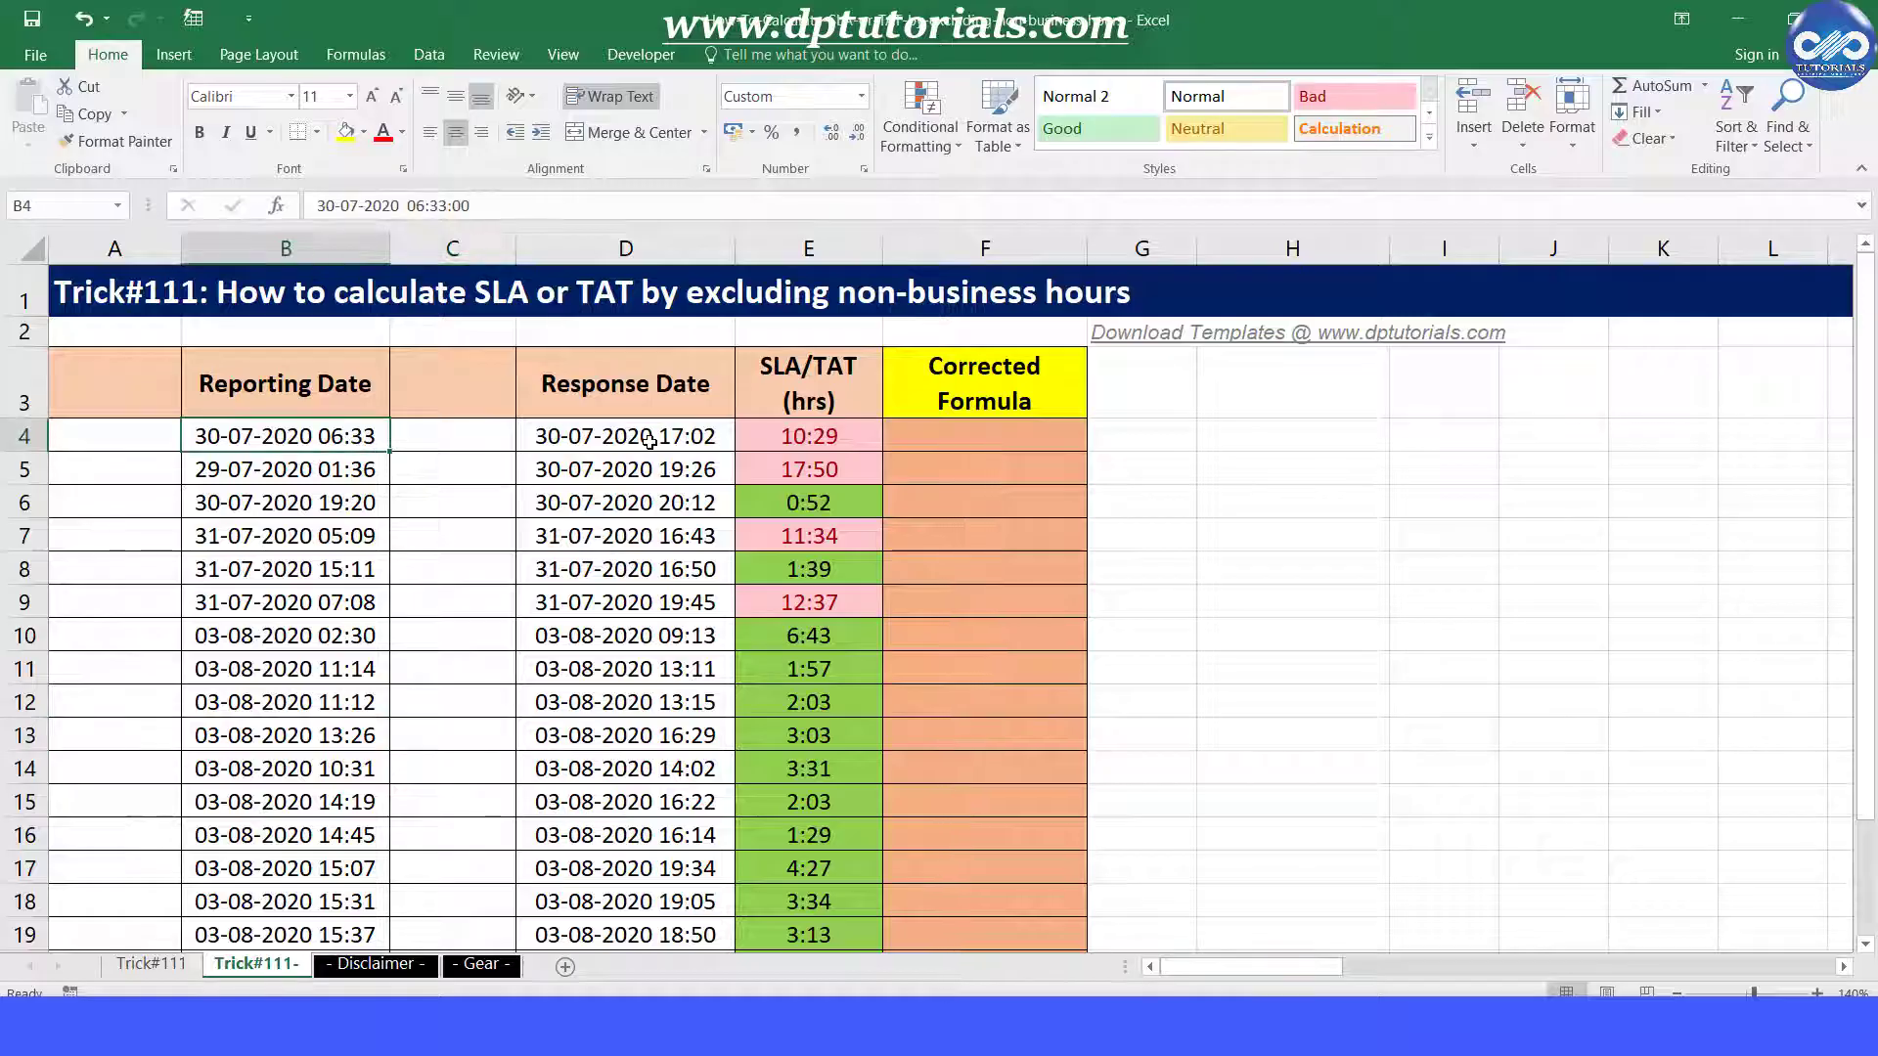
{"action": "left_click", "coordinate": [698, 448]}
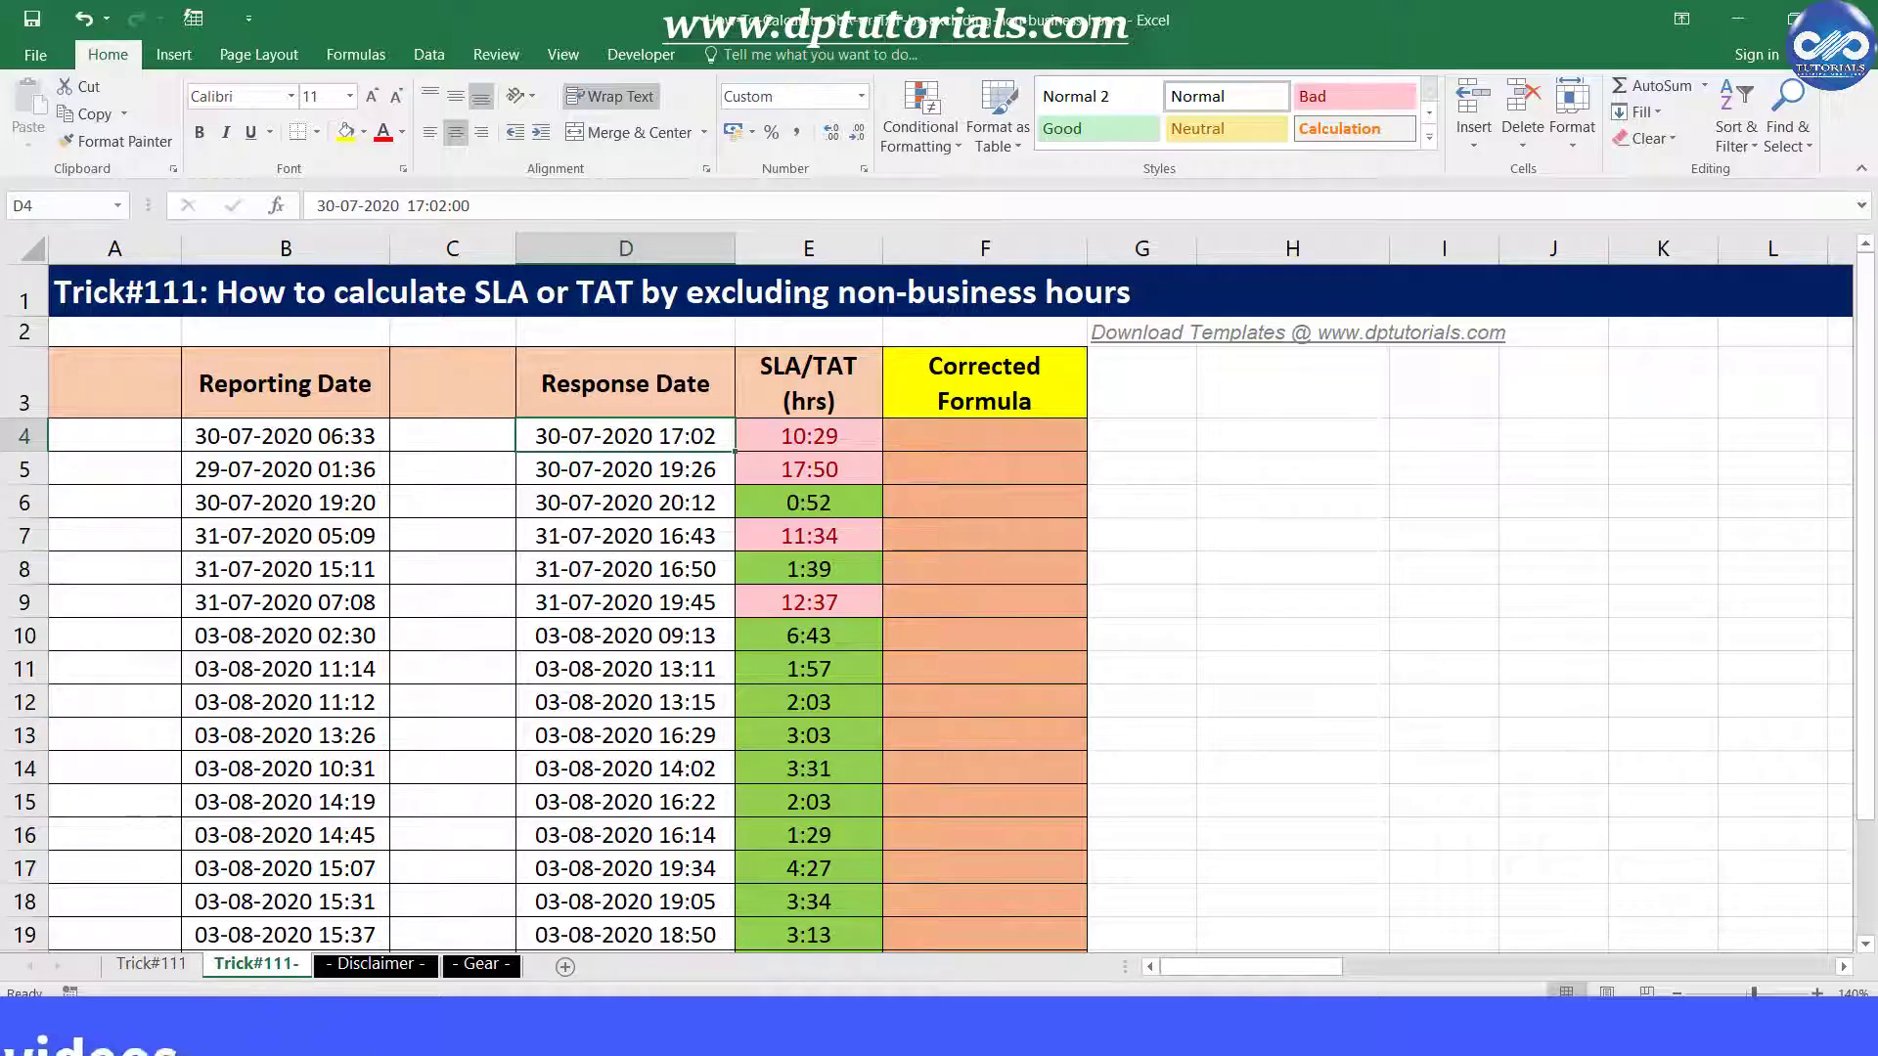
{"action": "left_click", "coordinate": [160, 969]}
{"action": "left_click", "coordinate": [919, 440]}
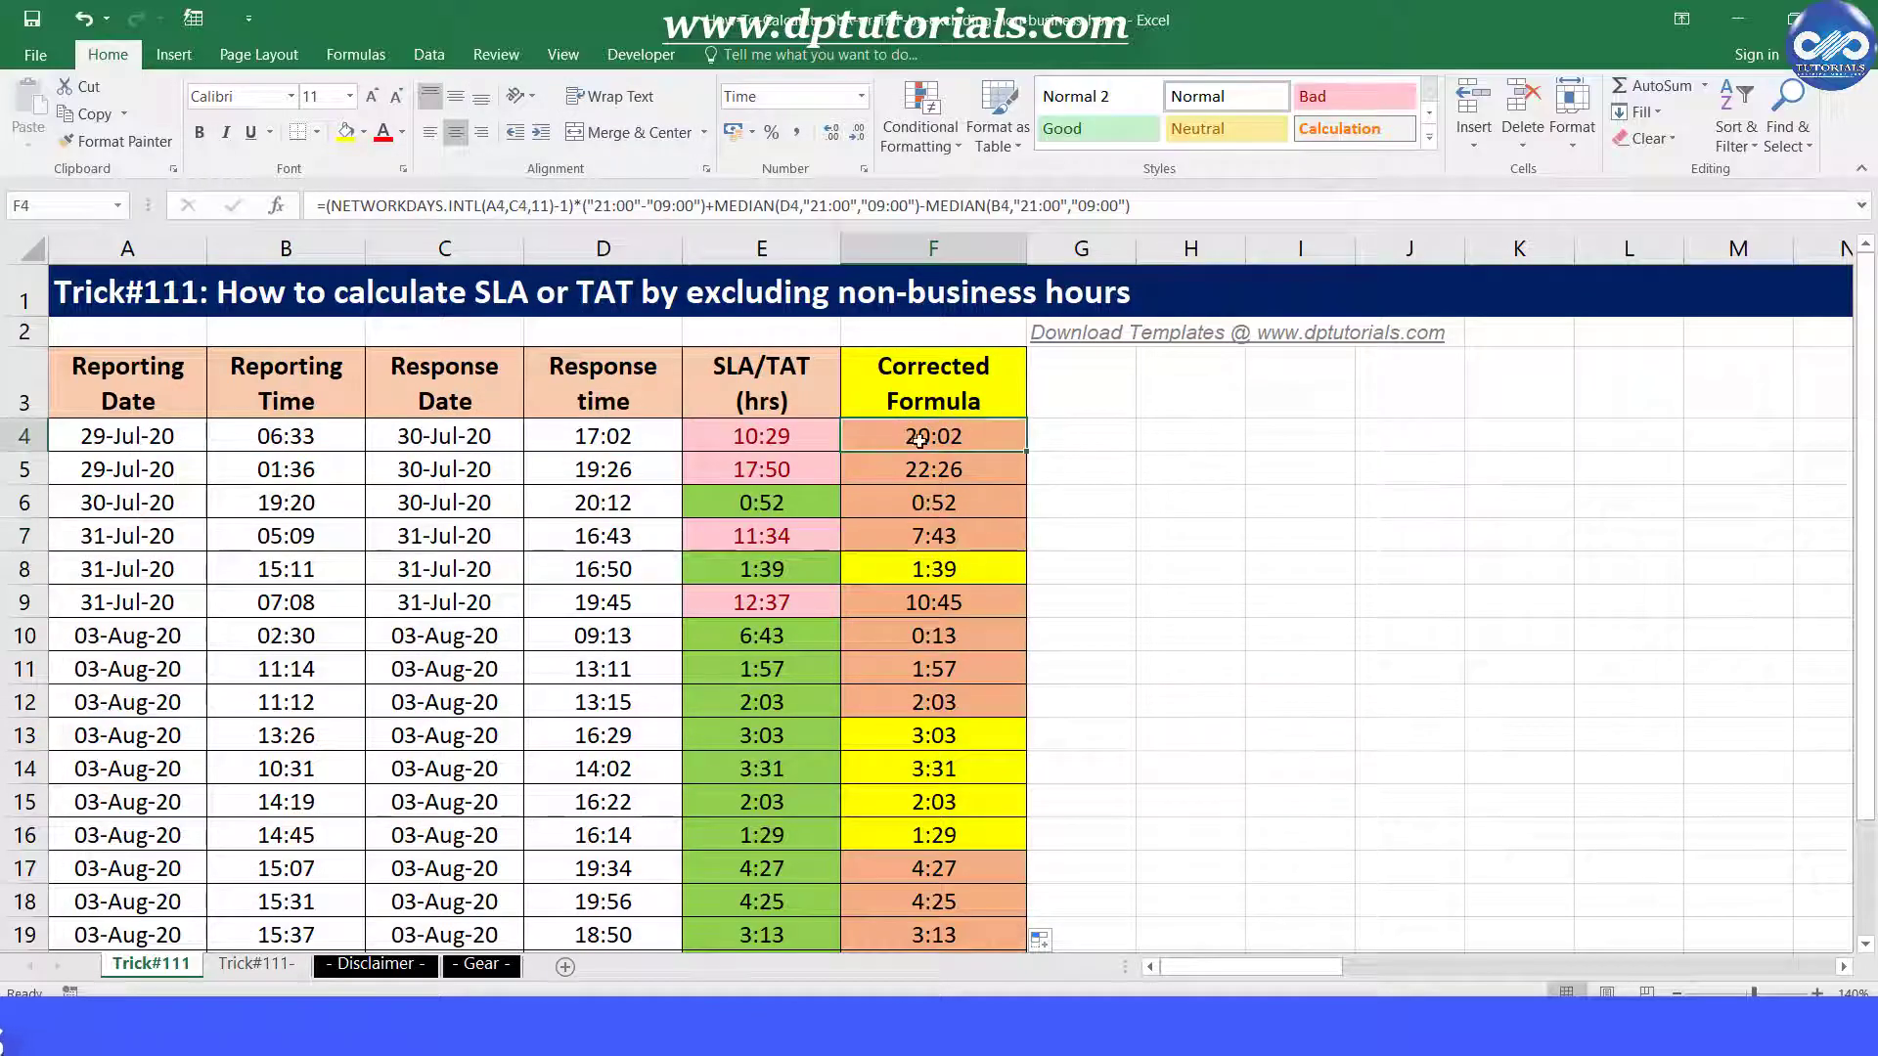
{"action": "left_click_drag", "start_coordinate": [1130, 206], "coordinate": [318, 205]}
{"action": "key", "text": "ctrl+c"}
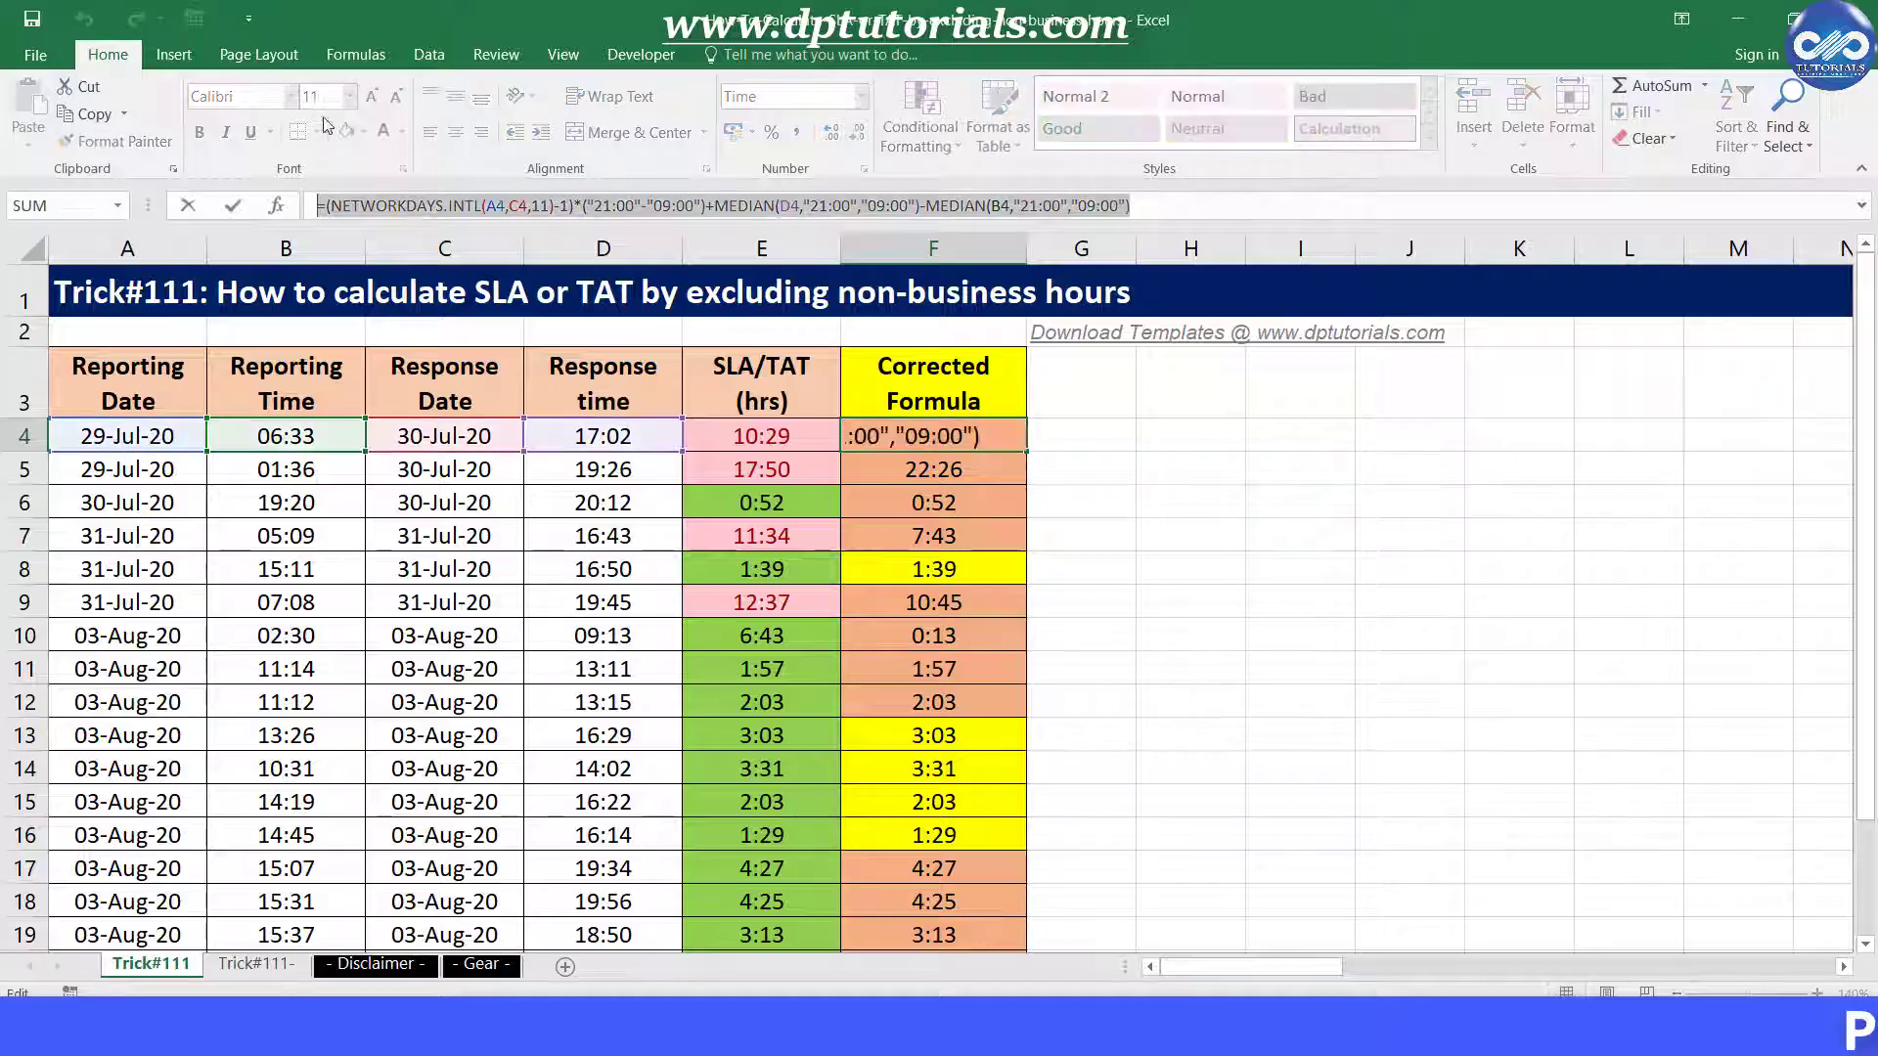
{"action": "key", "text": "Escape"}
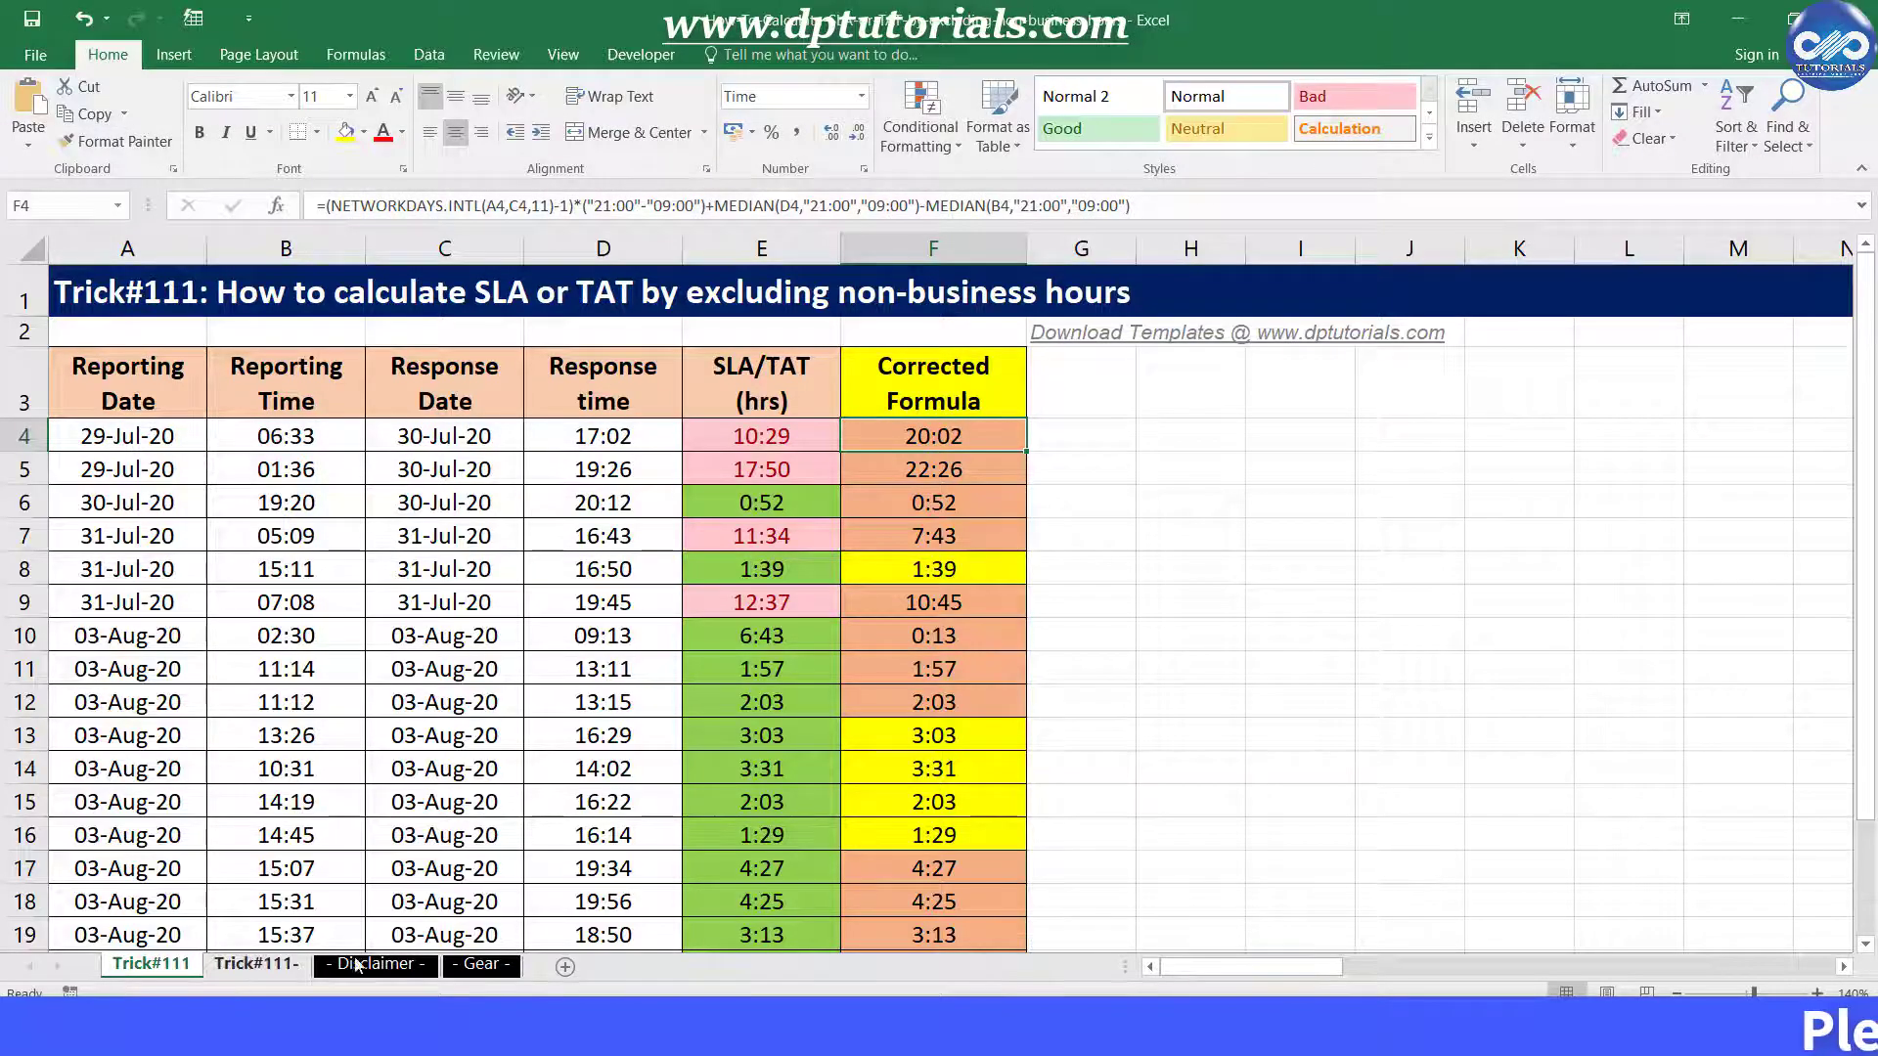
Paste the formula into F4 on Trick#111- and change A4 to B4
{"action": "left_click", "coordinate": [257, 966]}
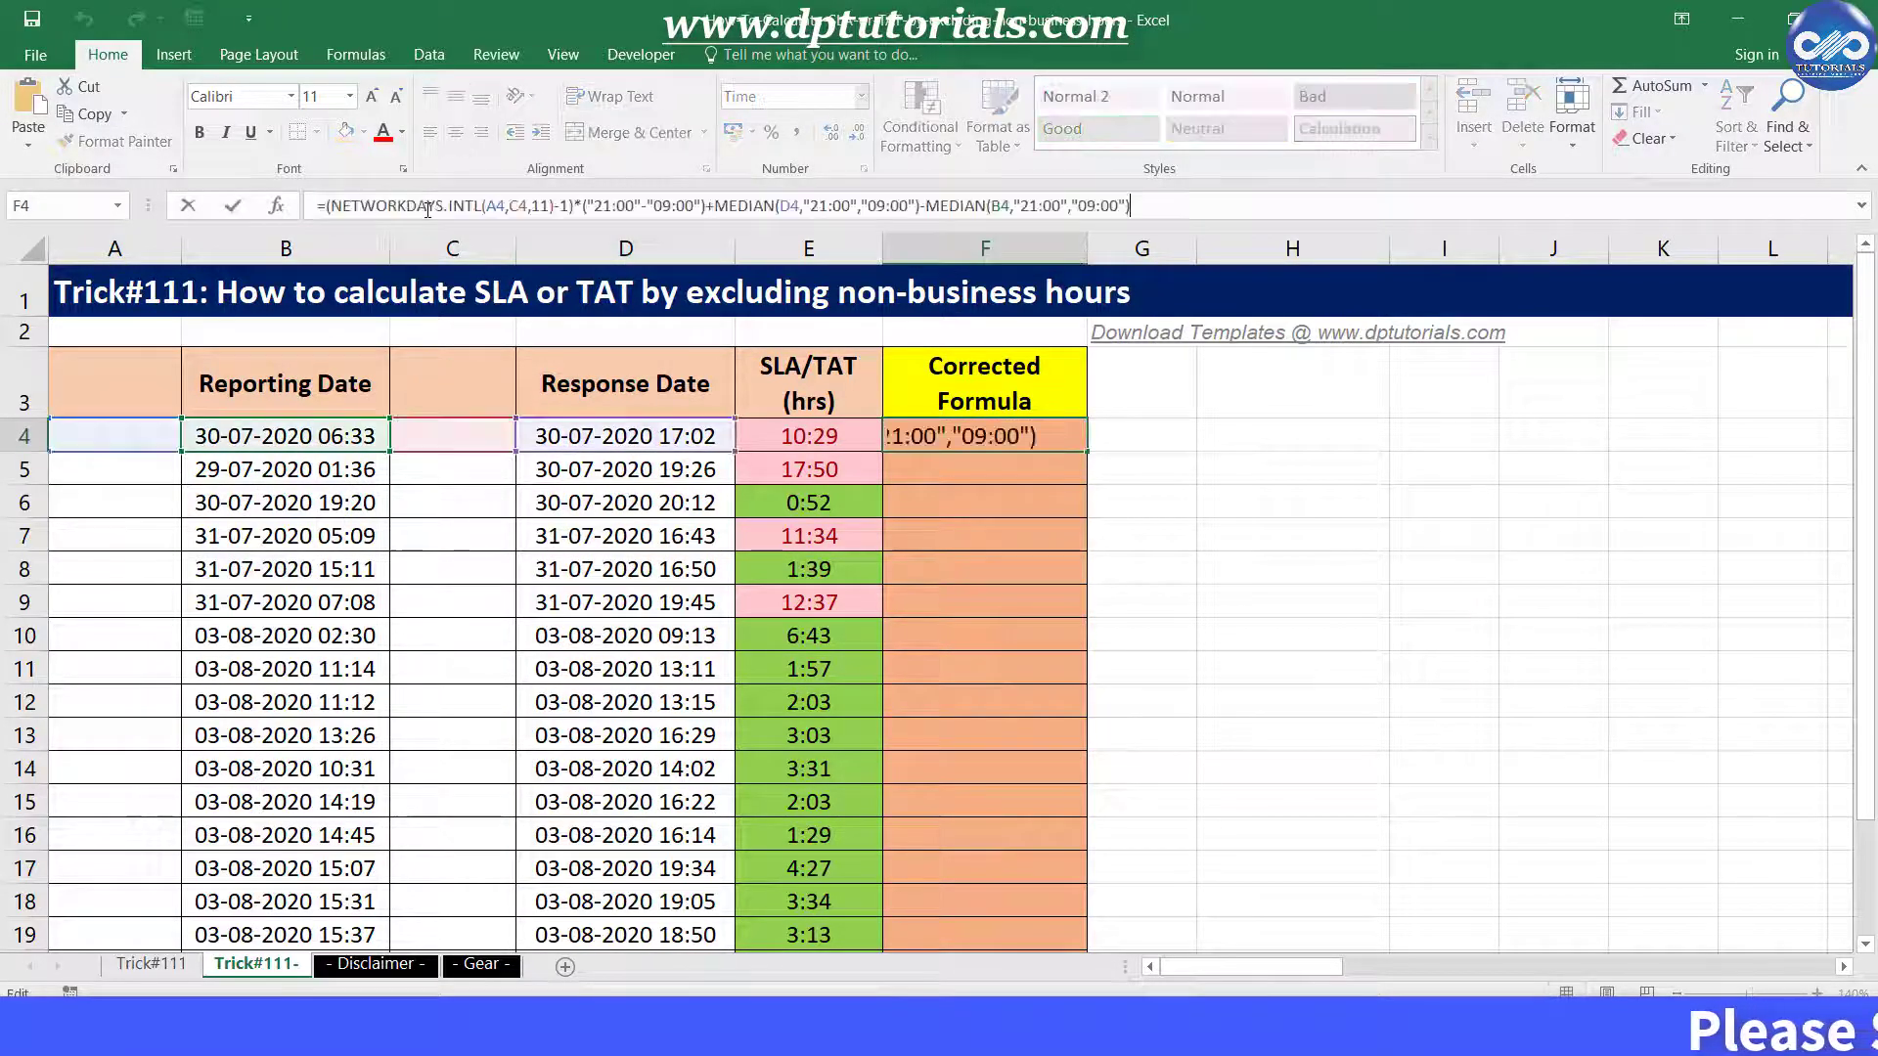
{"action": "key", "text": "ctrl+v"}
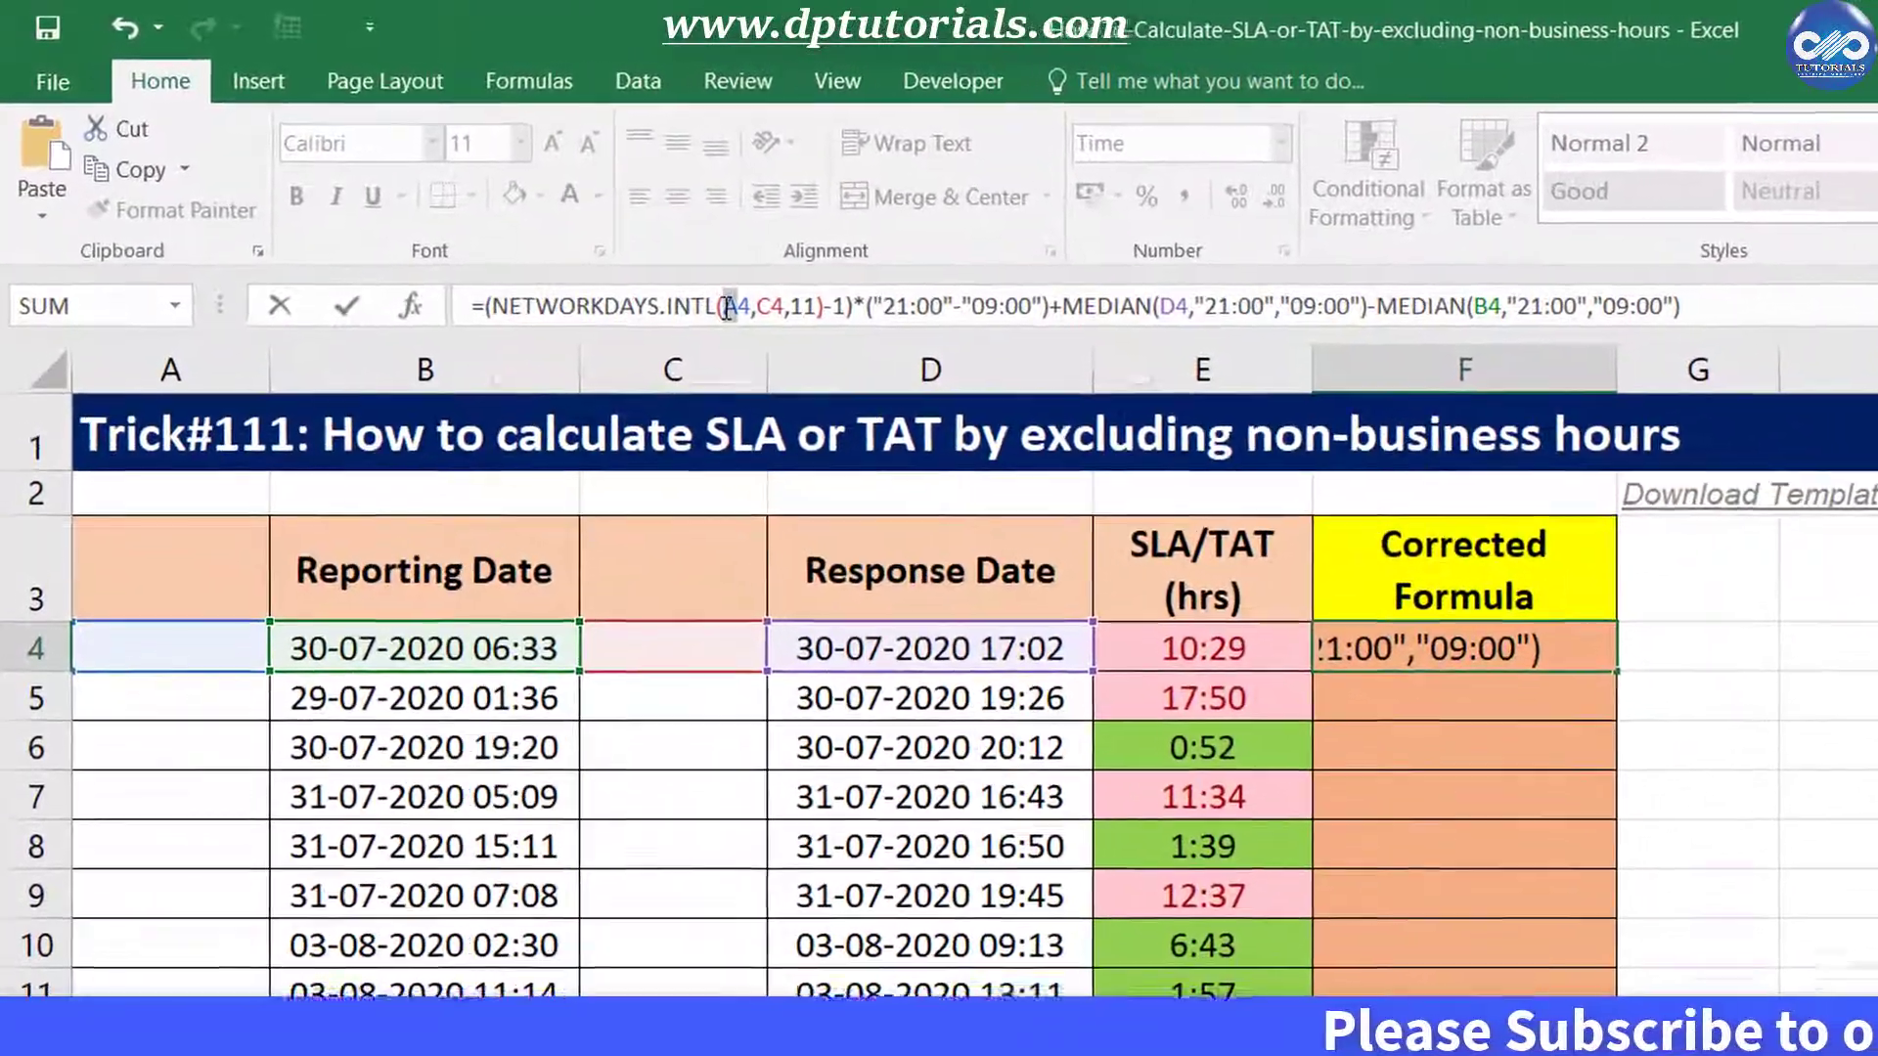
{"action": "type", "text": "B"}
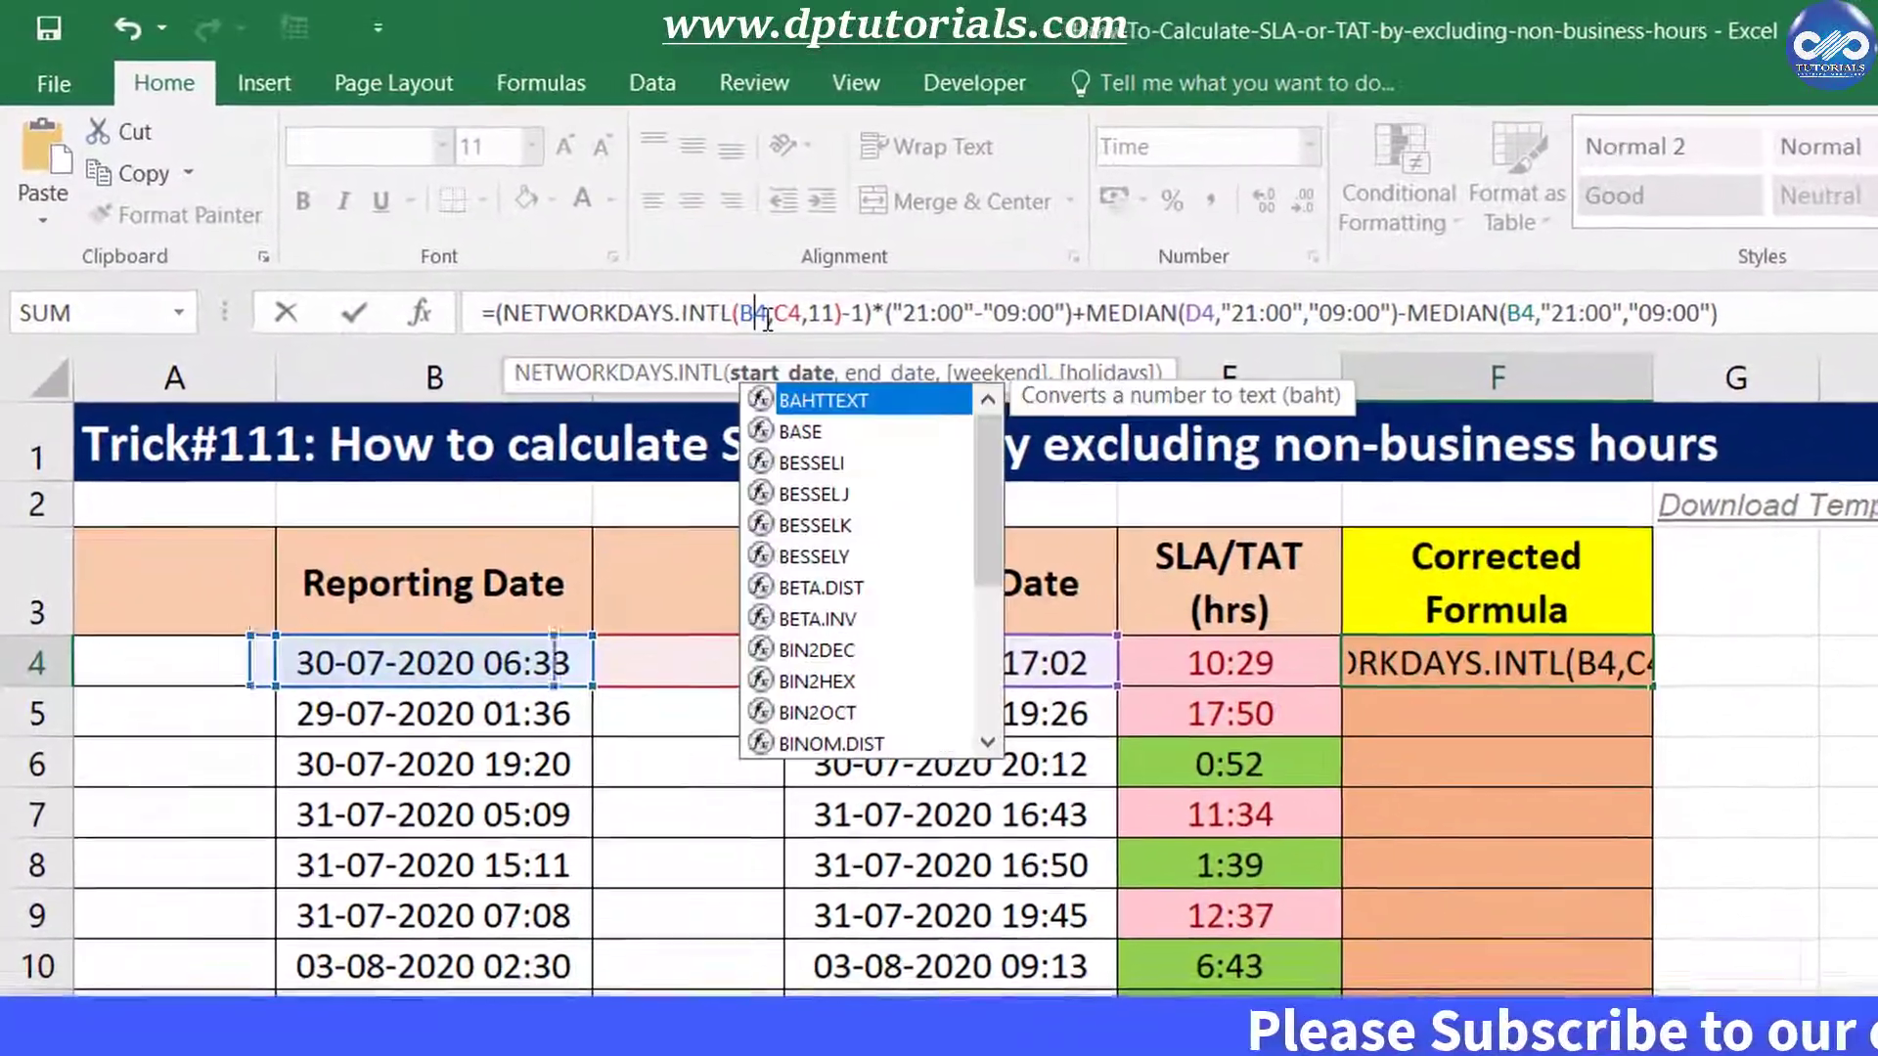
{"action": "left_click", "coordinate": [759, 306]}
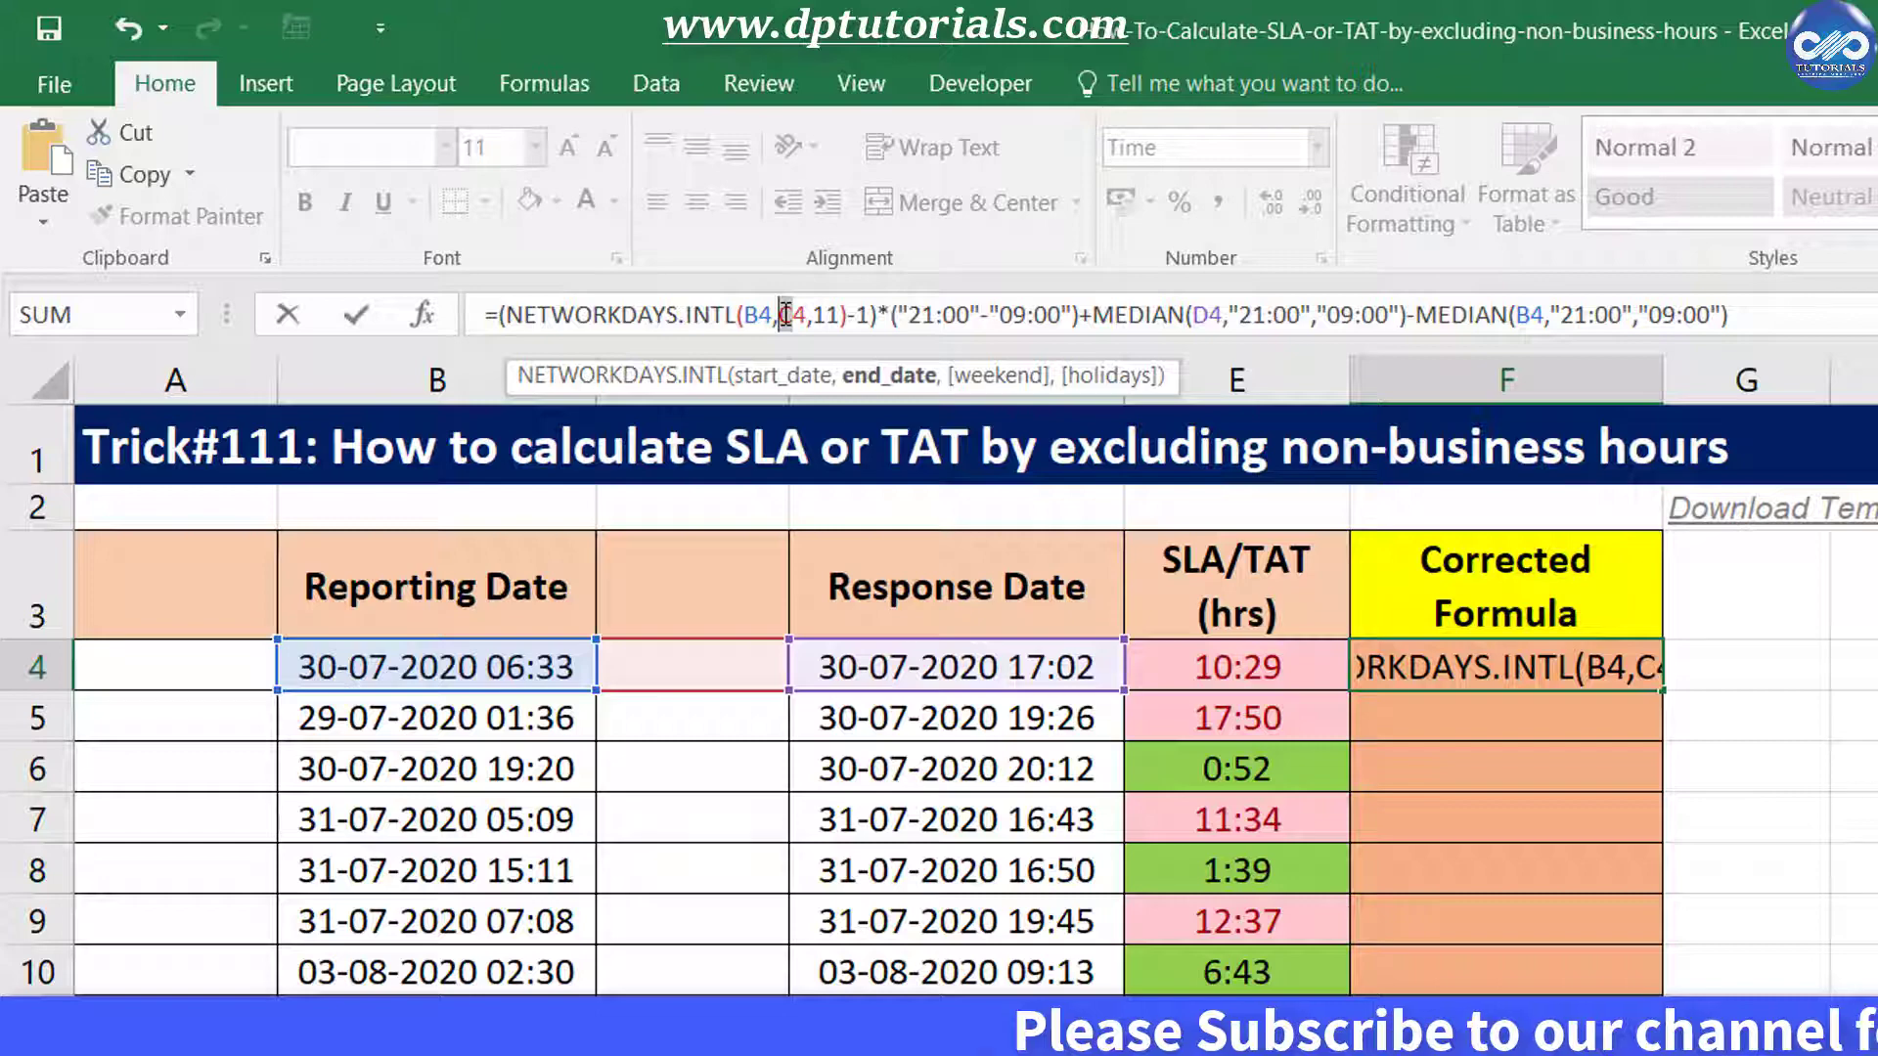
Change the C4 reference to D4 and commit F4, which shows 0:00
{"action": "type", "text": "D"}
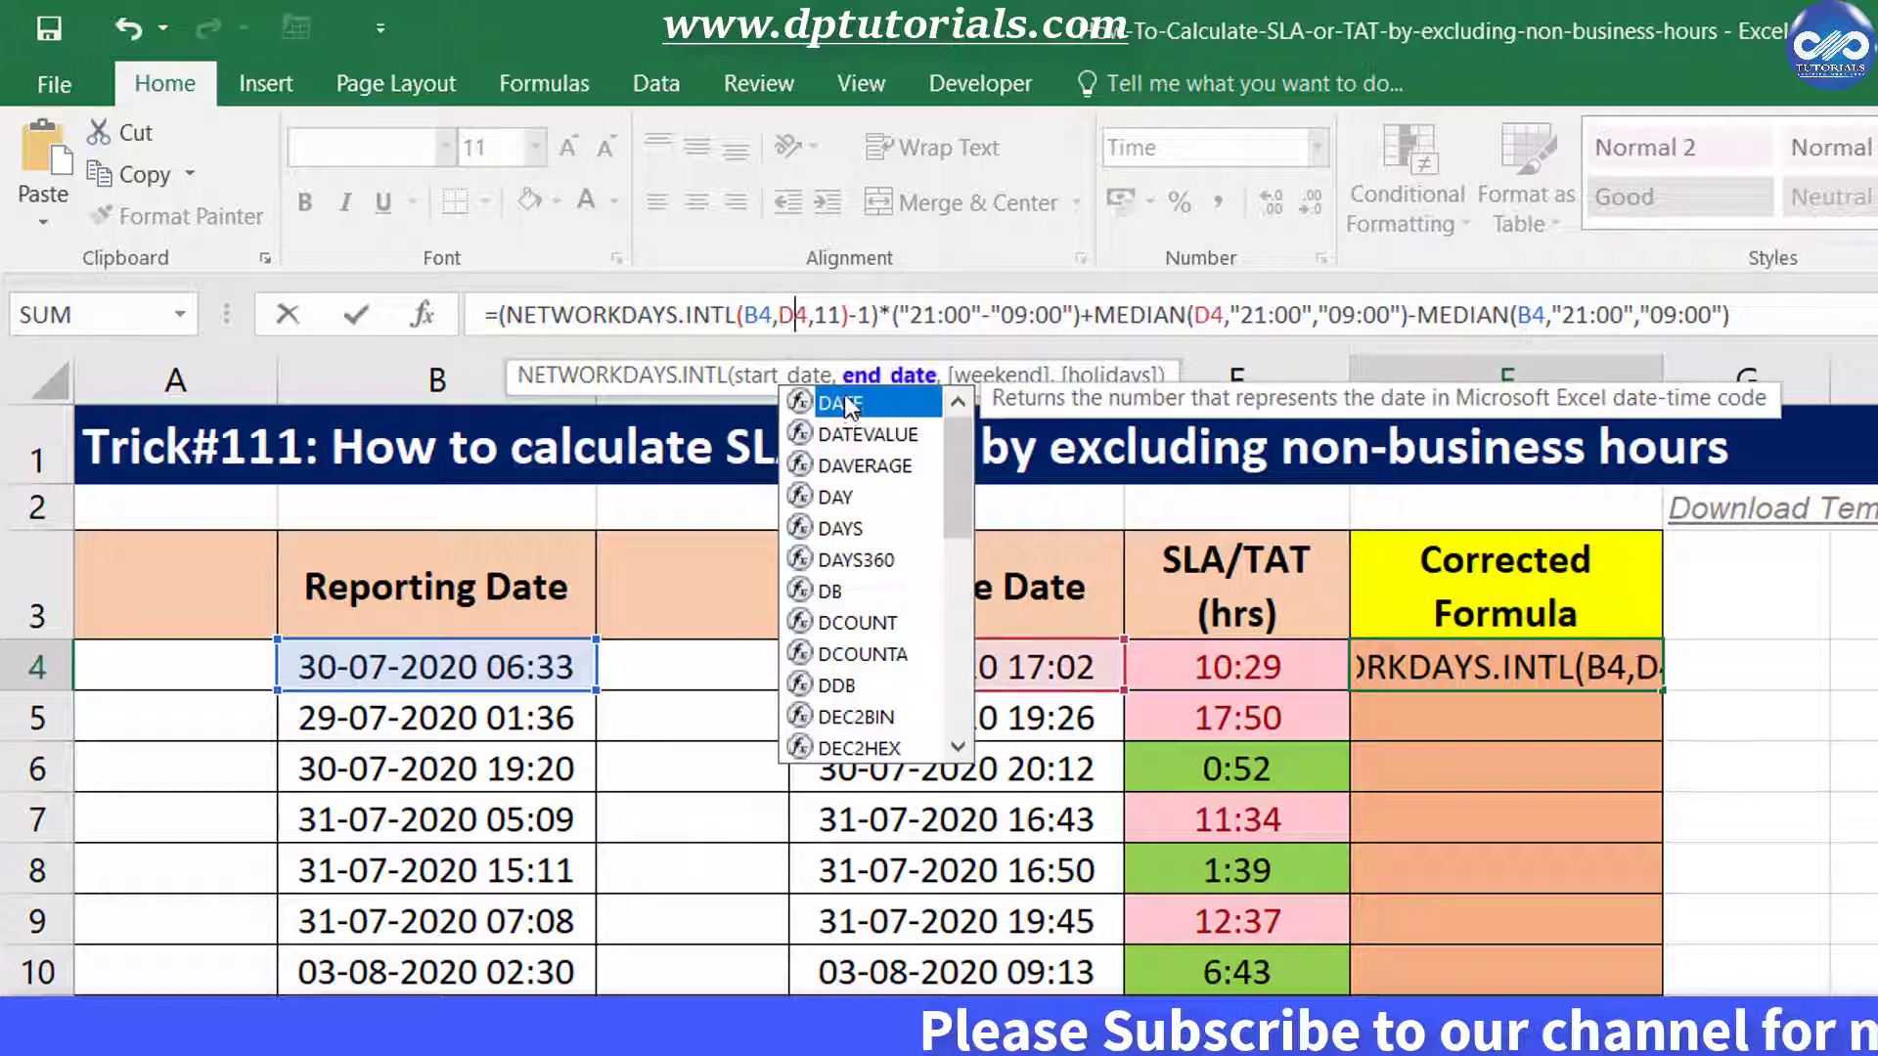
{"action": "key", "text": "Return"}
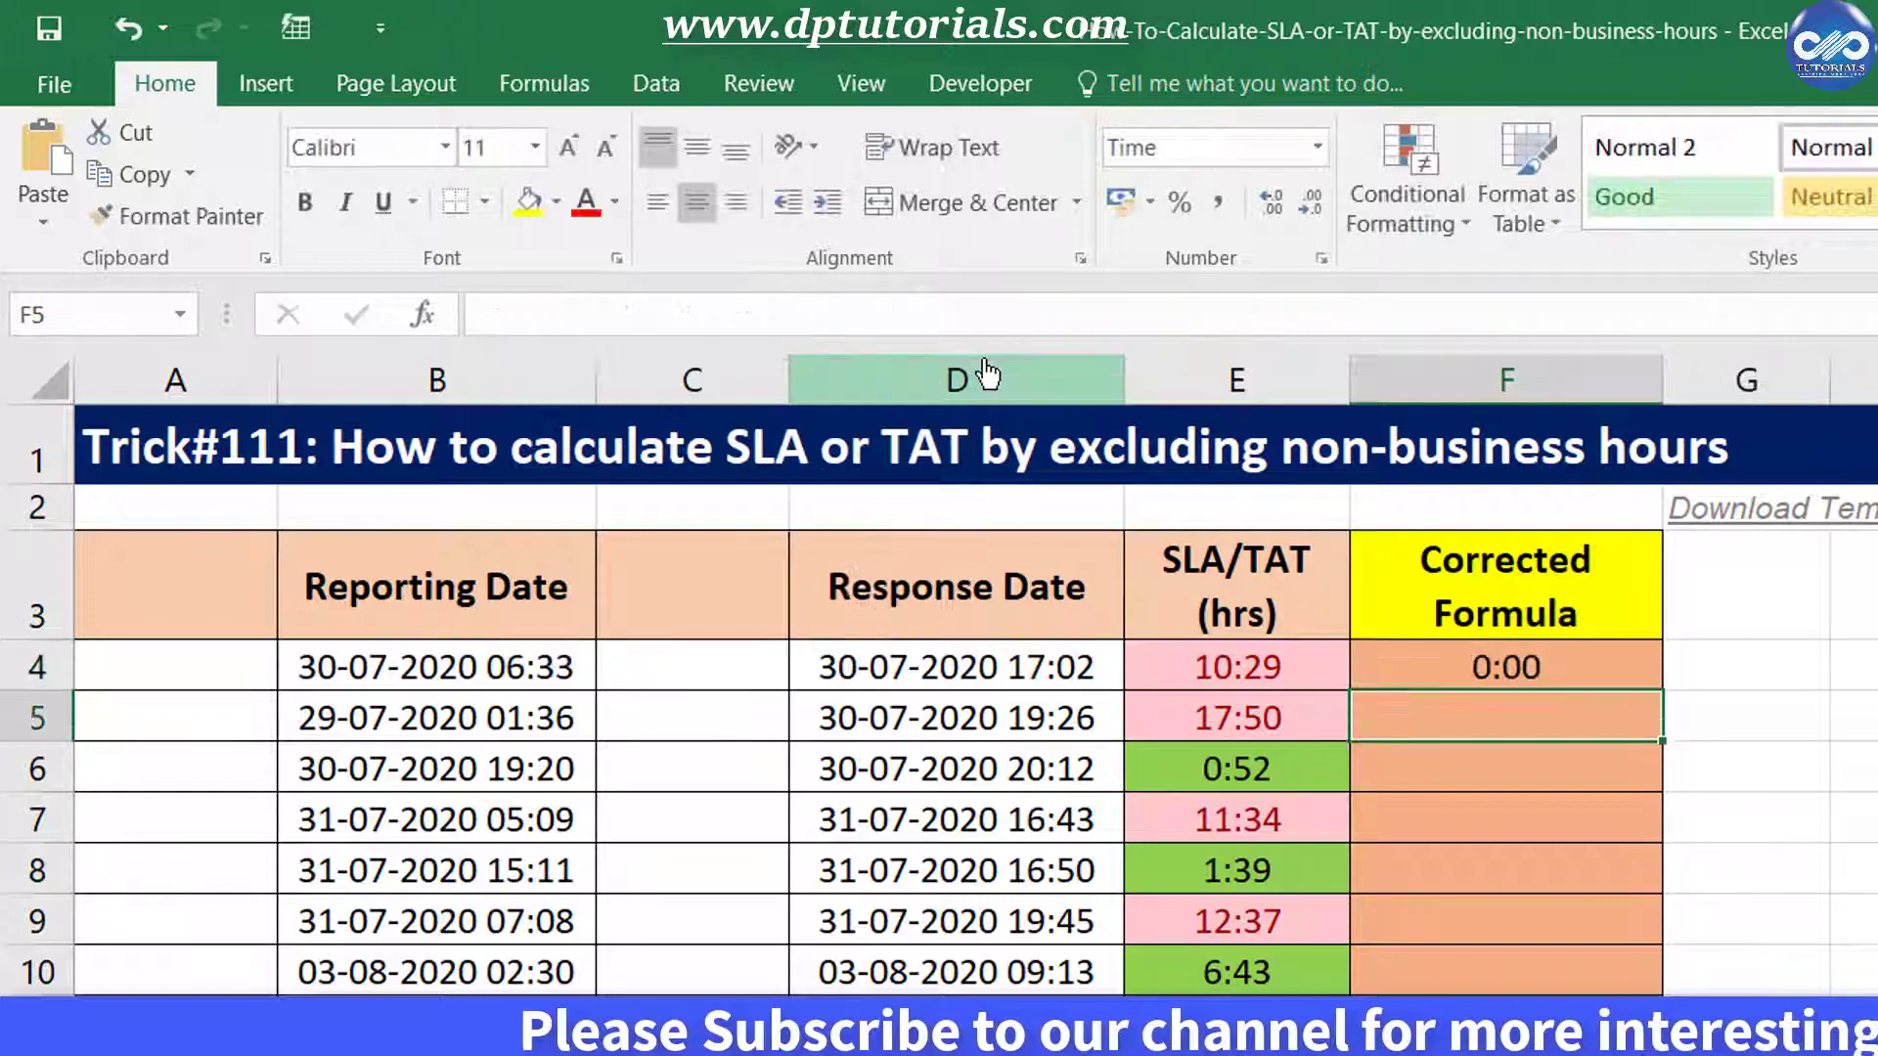
{"action": "left_click", "coordinate": [1528, 666]}
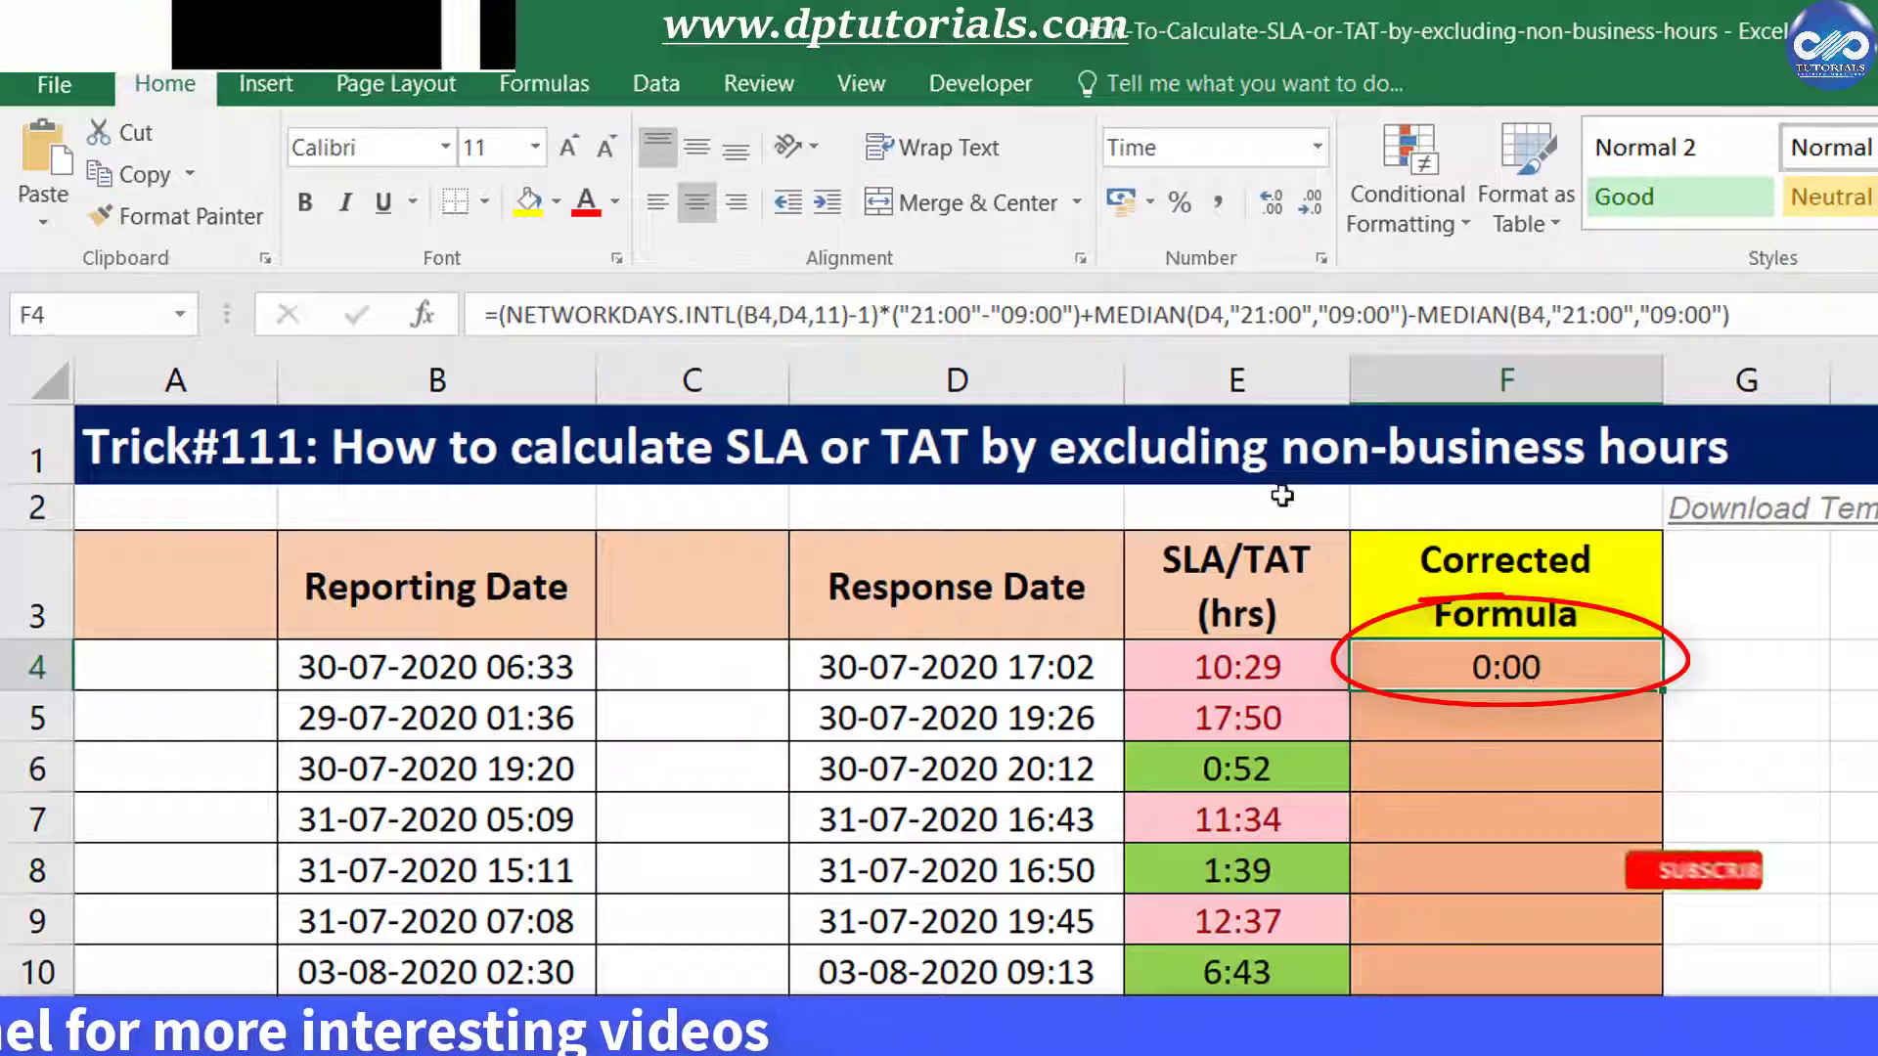
Wrap D4 and B4 in MOD(D4,1) and MOD(B4,1) in F4's MEDIAN terms
{"action": "left_click", "coordinate": [1194, 315]}
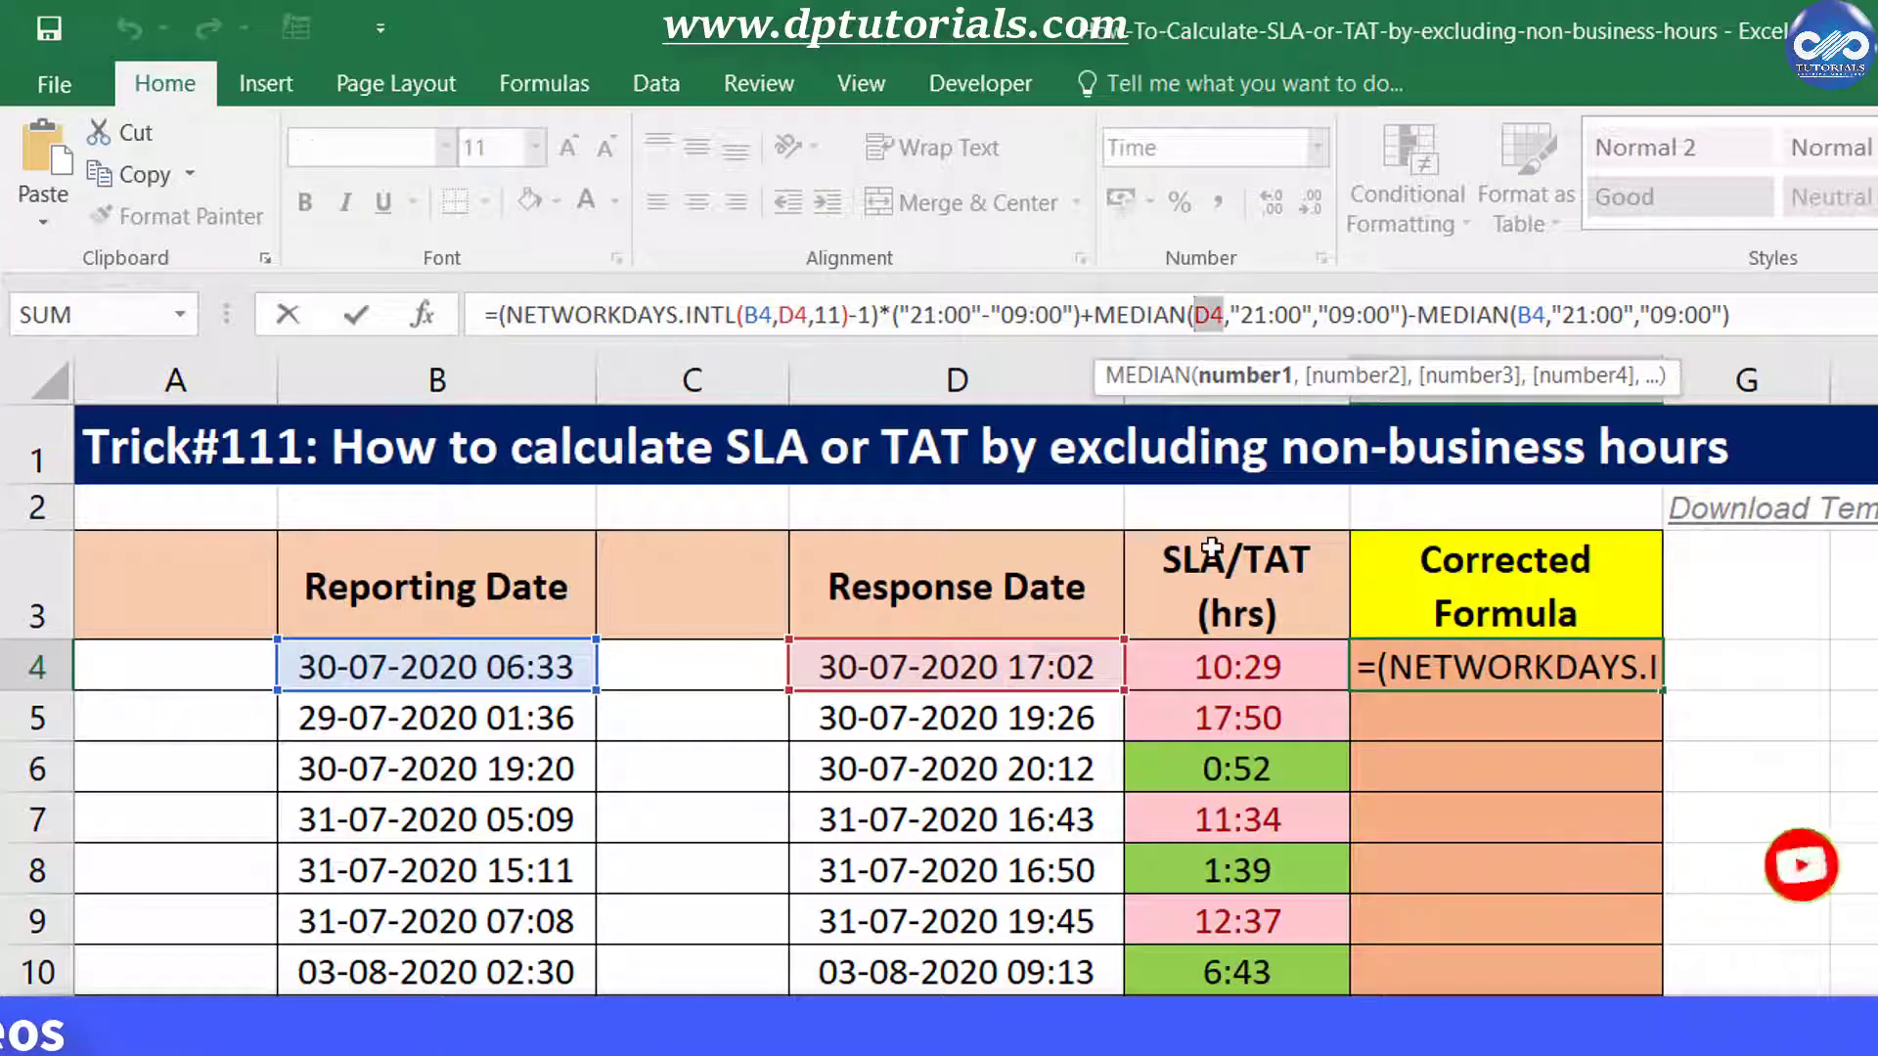
{"action": "type", "text": "MOD"}
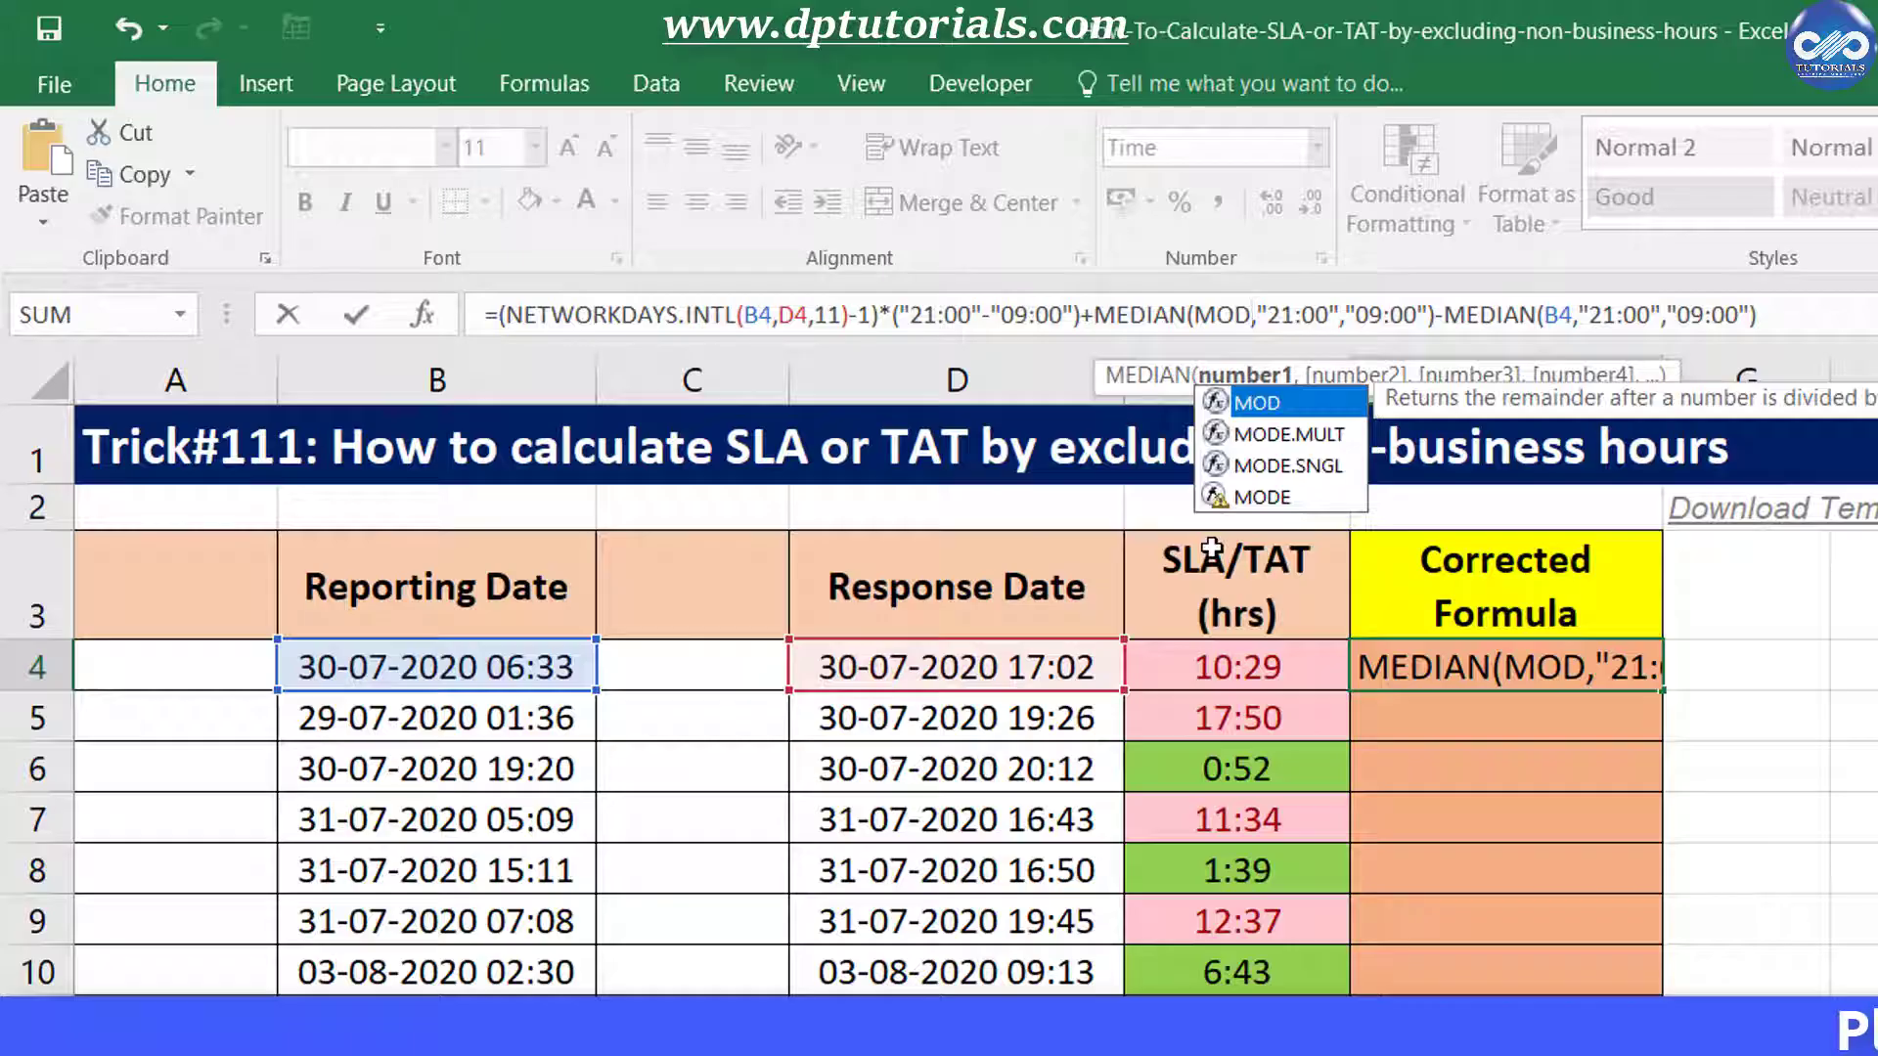
{"action": "key", "text": "Tab"}
{"action": "type", "text": "D4,1"}
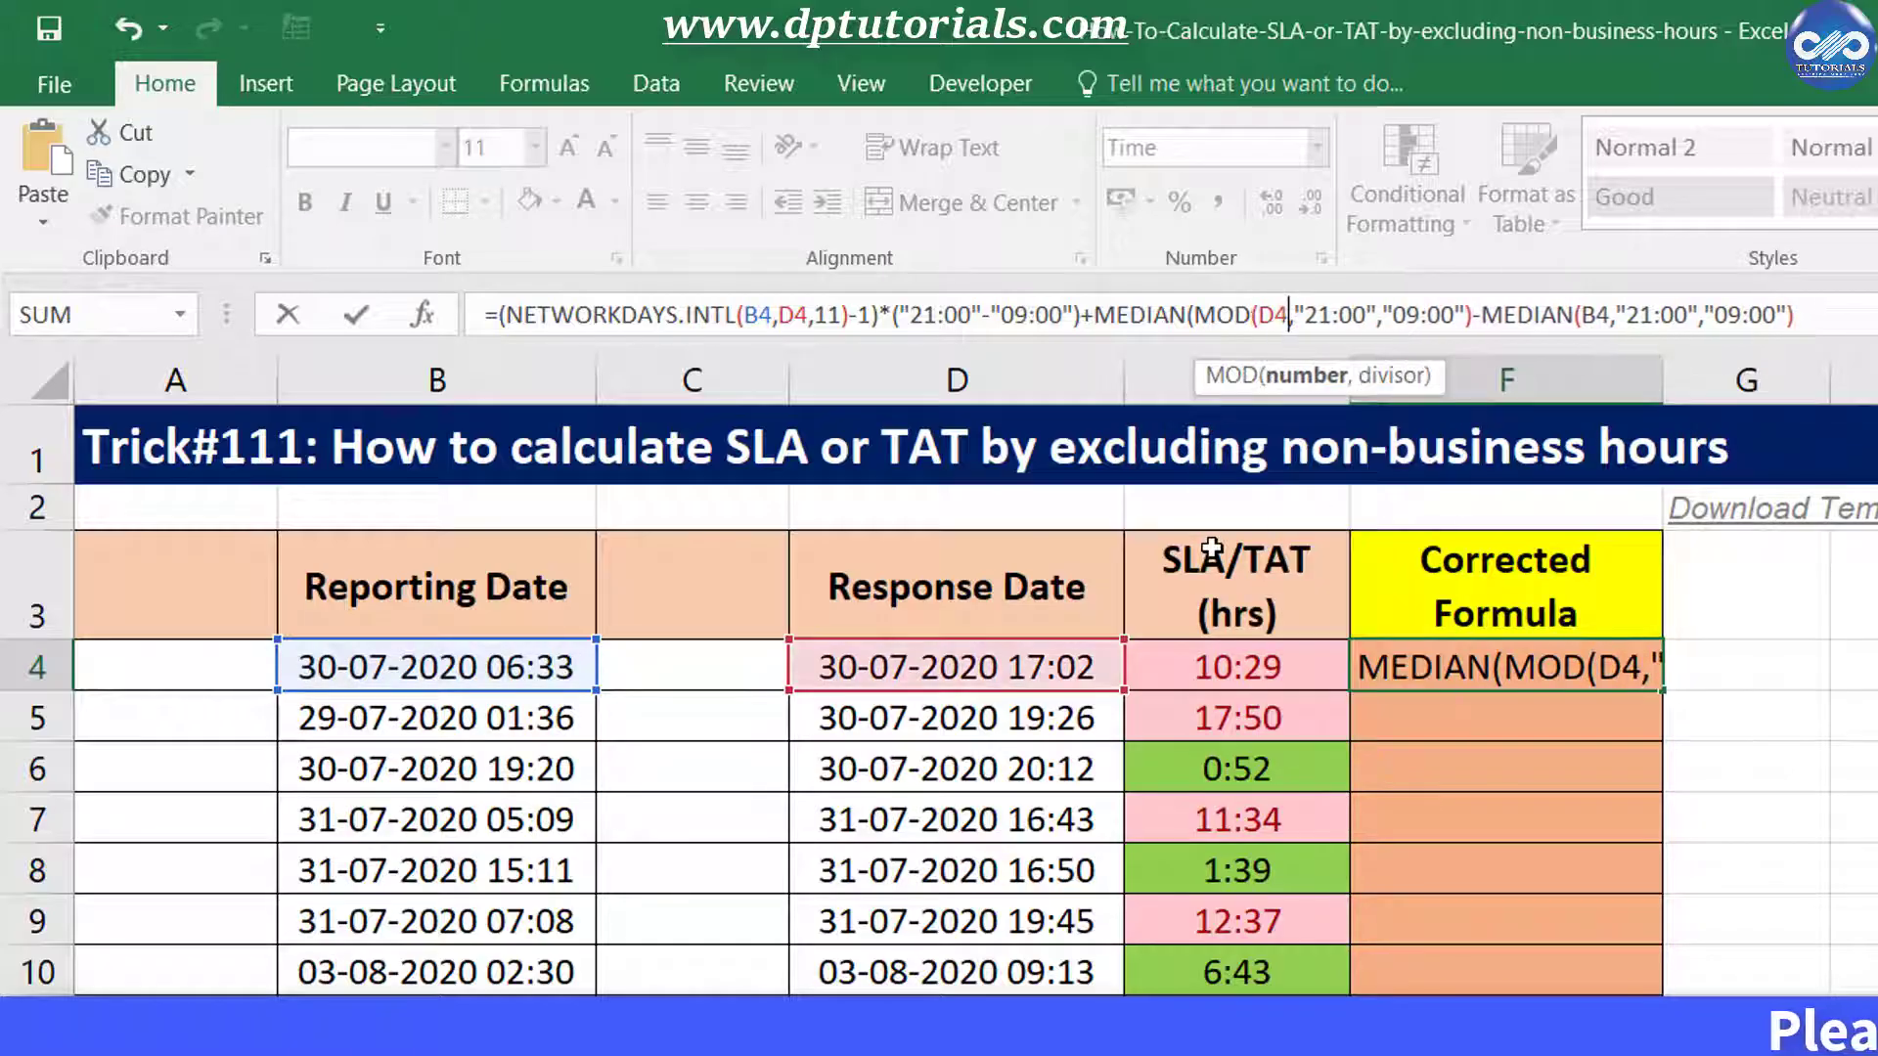
{"action": "type", "text": "),"}
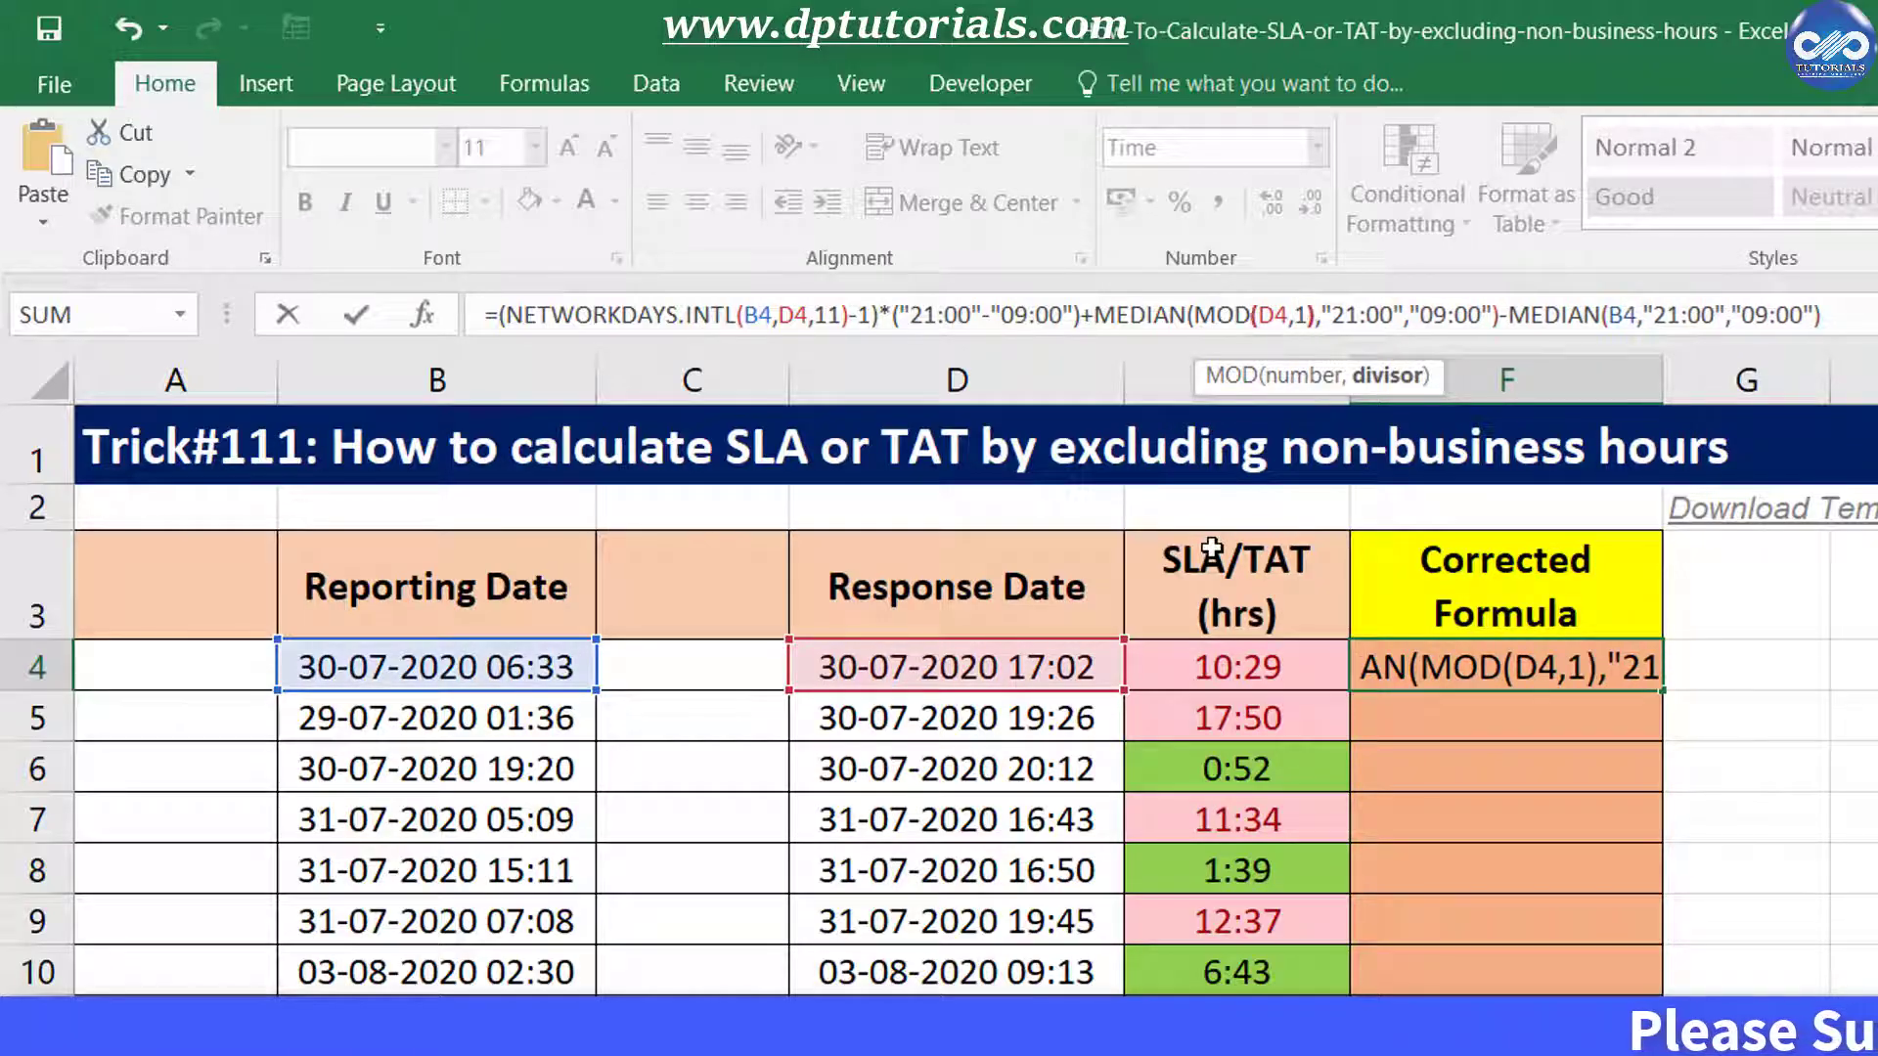
{"action": "double_click", "coordinate": [1626, 314]}
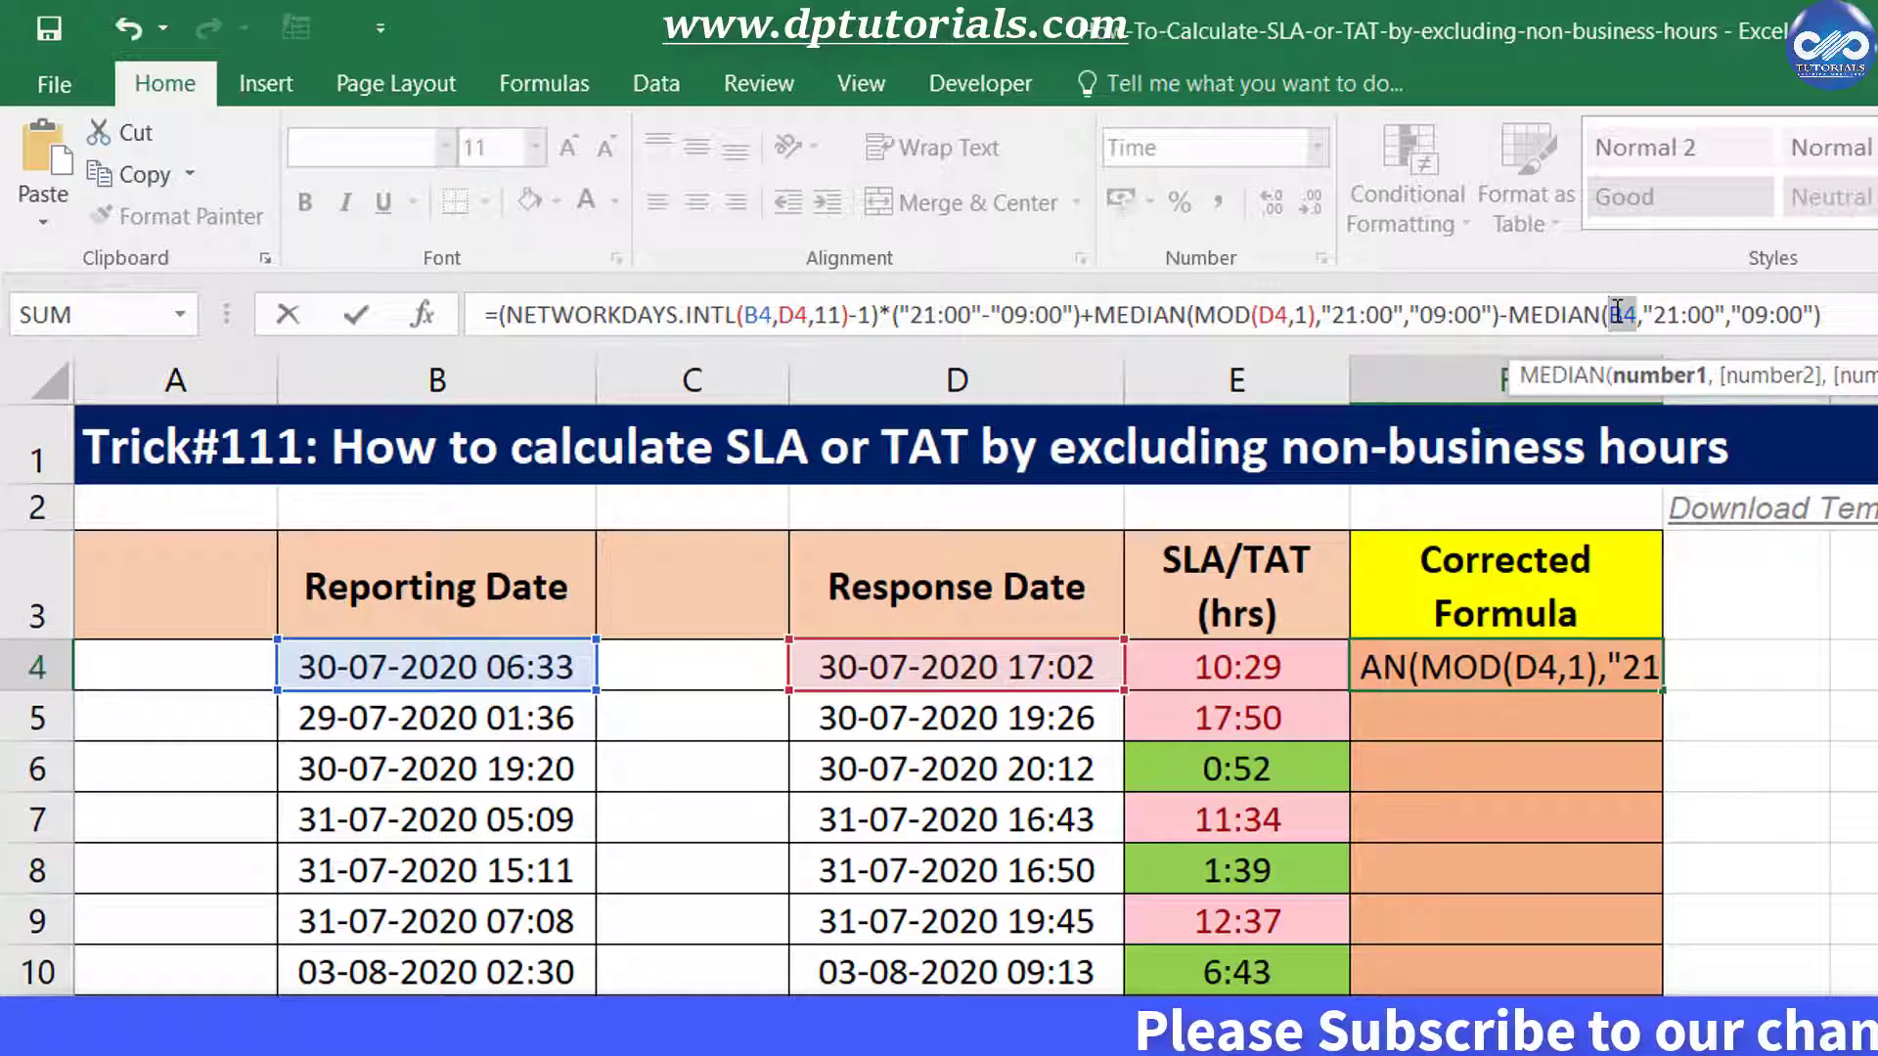
{"action": "type", "text": "MOD(B4,1"}
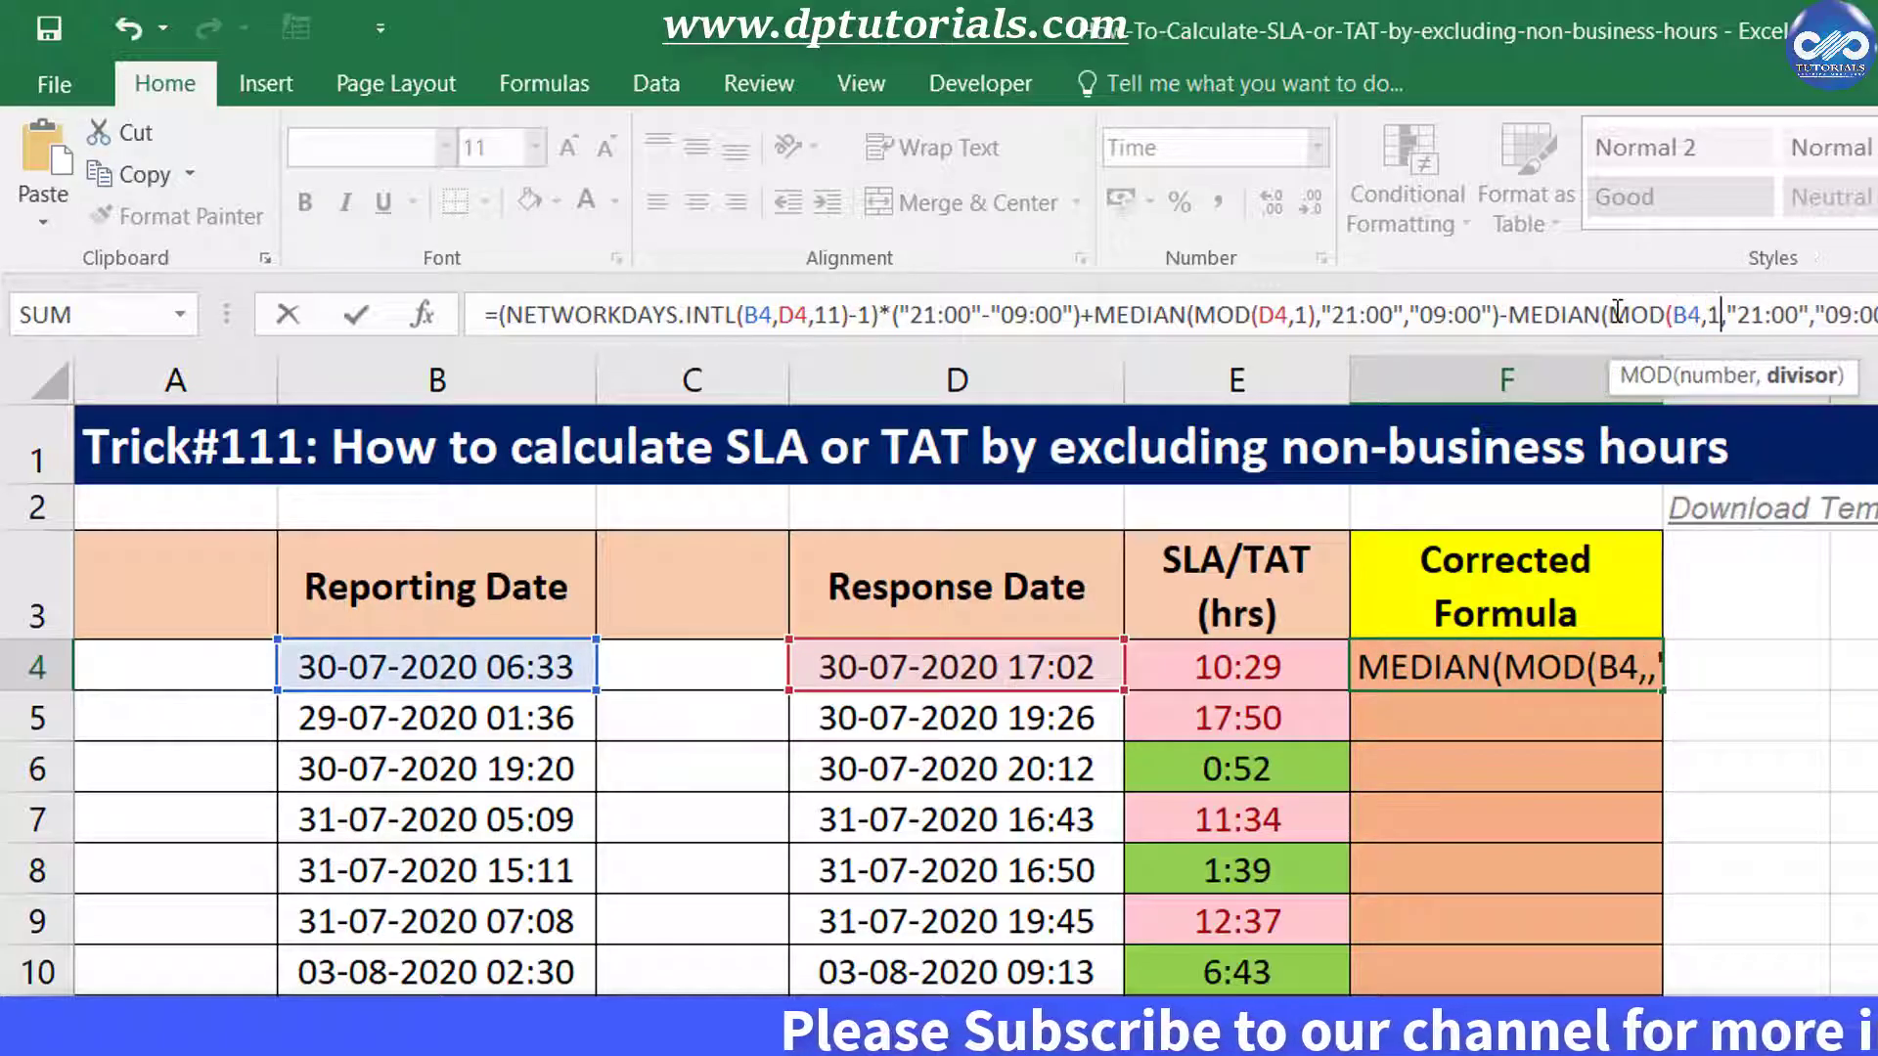
{"action": "type", "text": "),"}
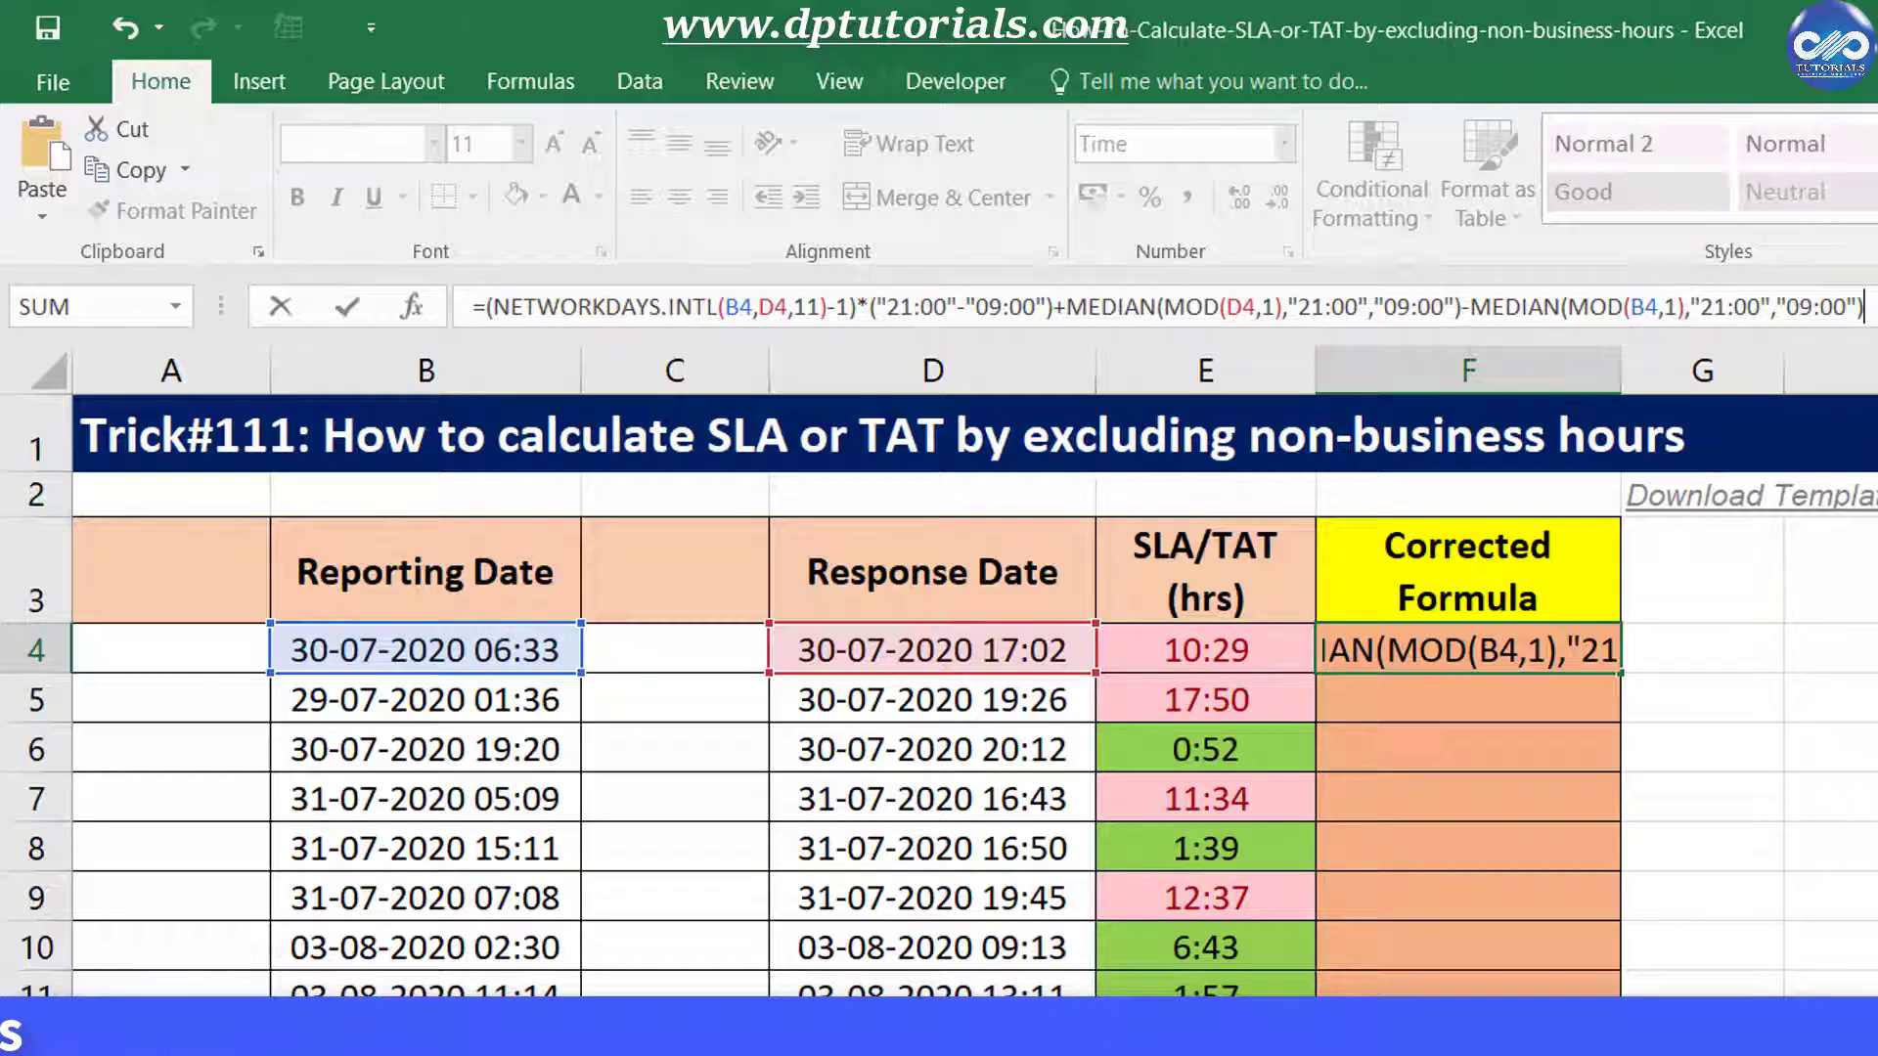
{"action": "key", "text": "Return"}
{"action": "left_click", "coordinate": [1470, 631]}
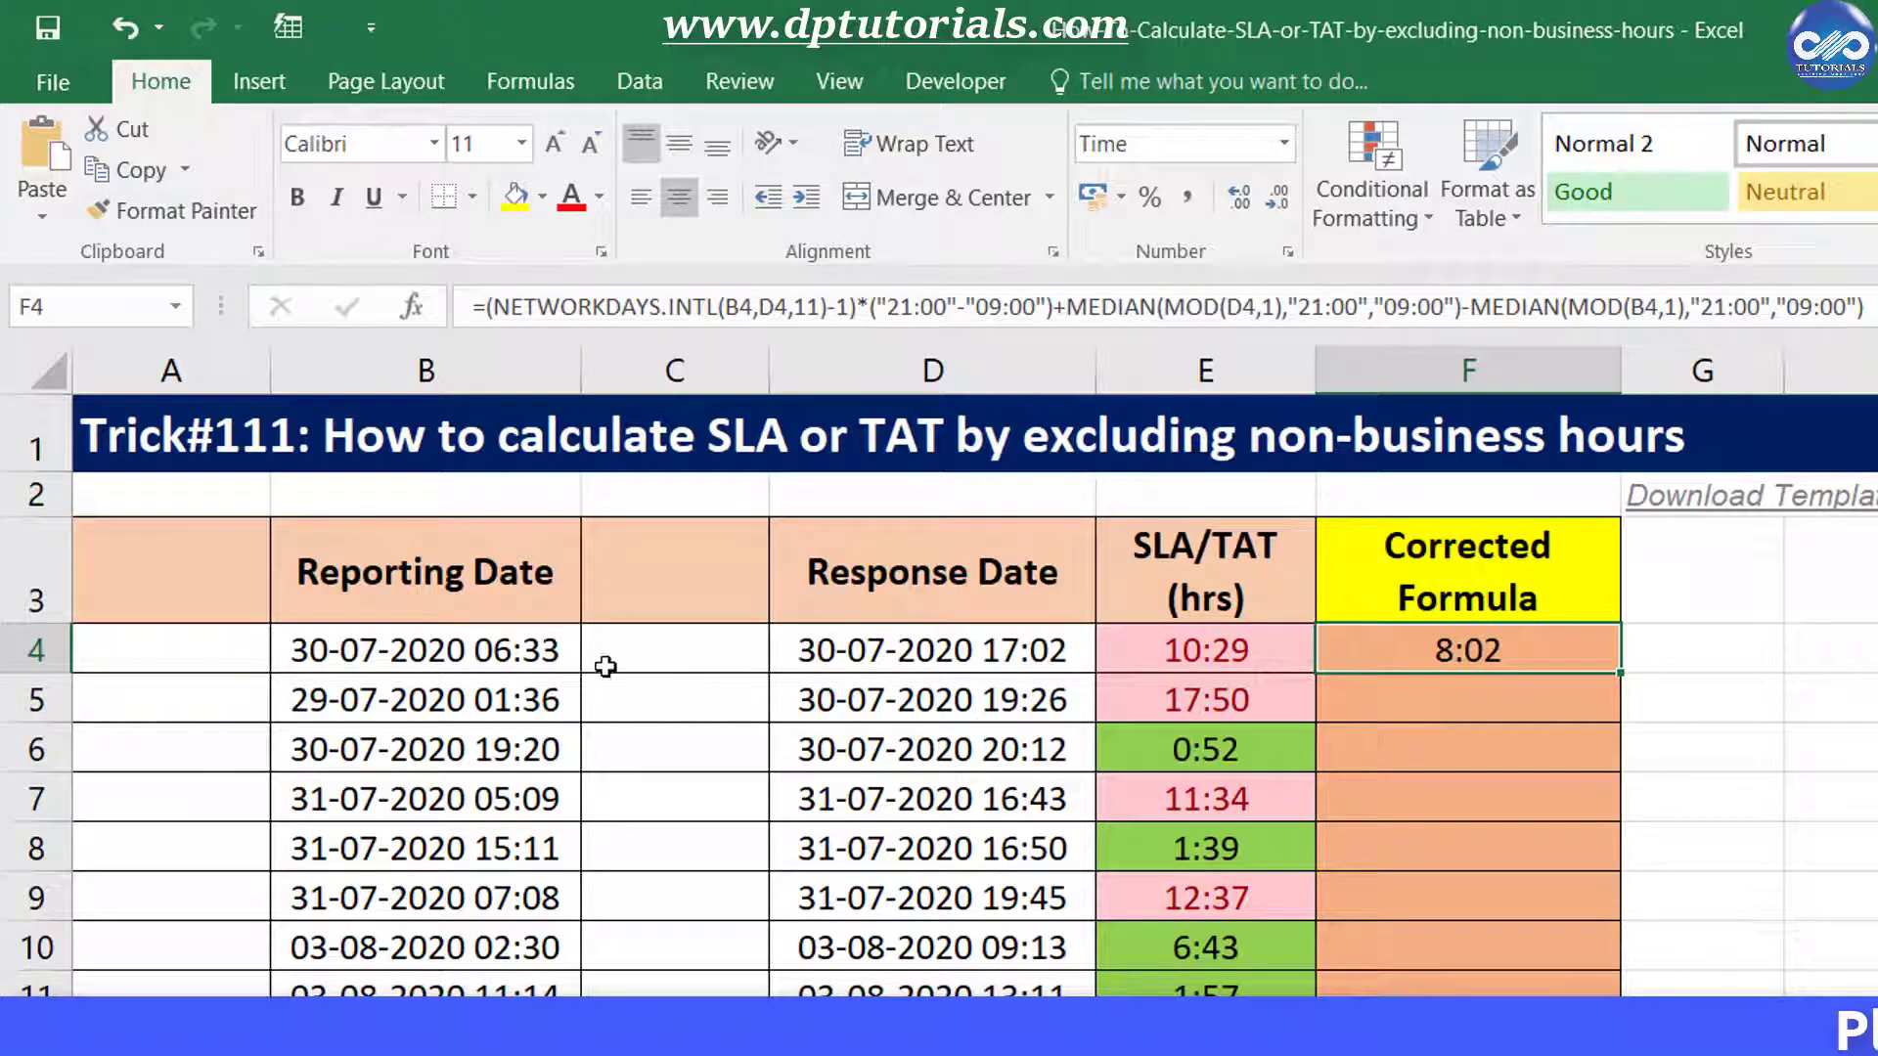
{"action": "left_click", "coordinate": [508, 655]}
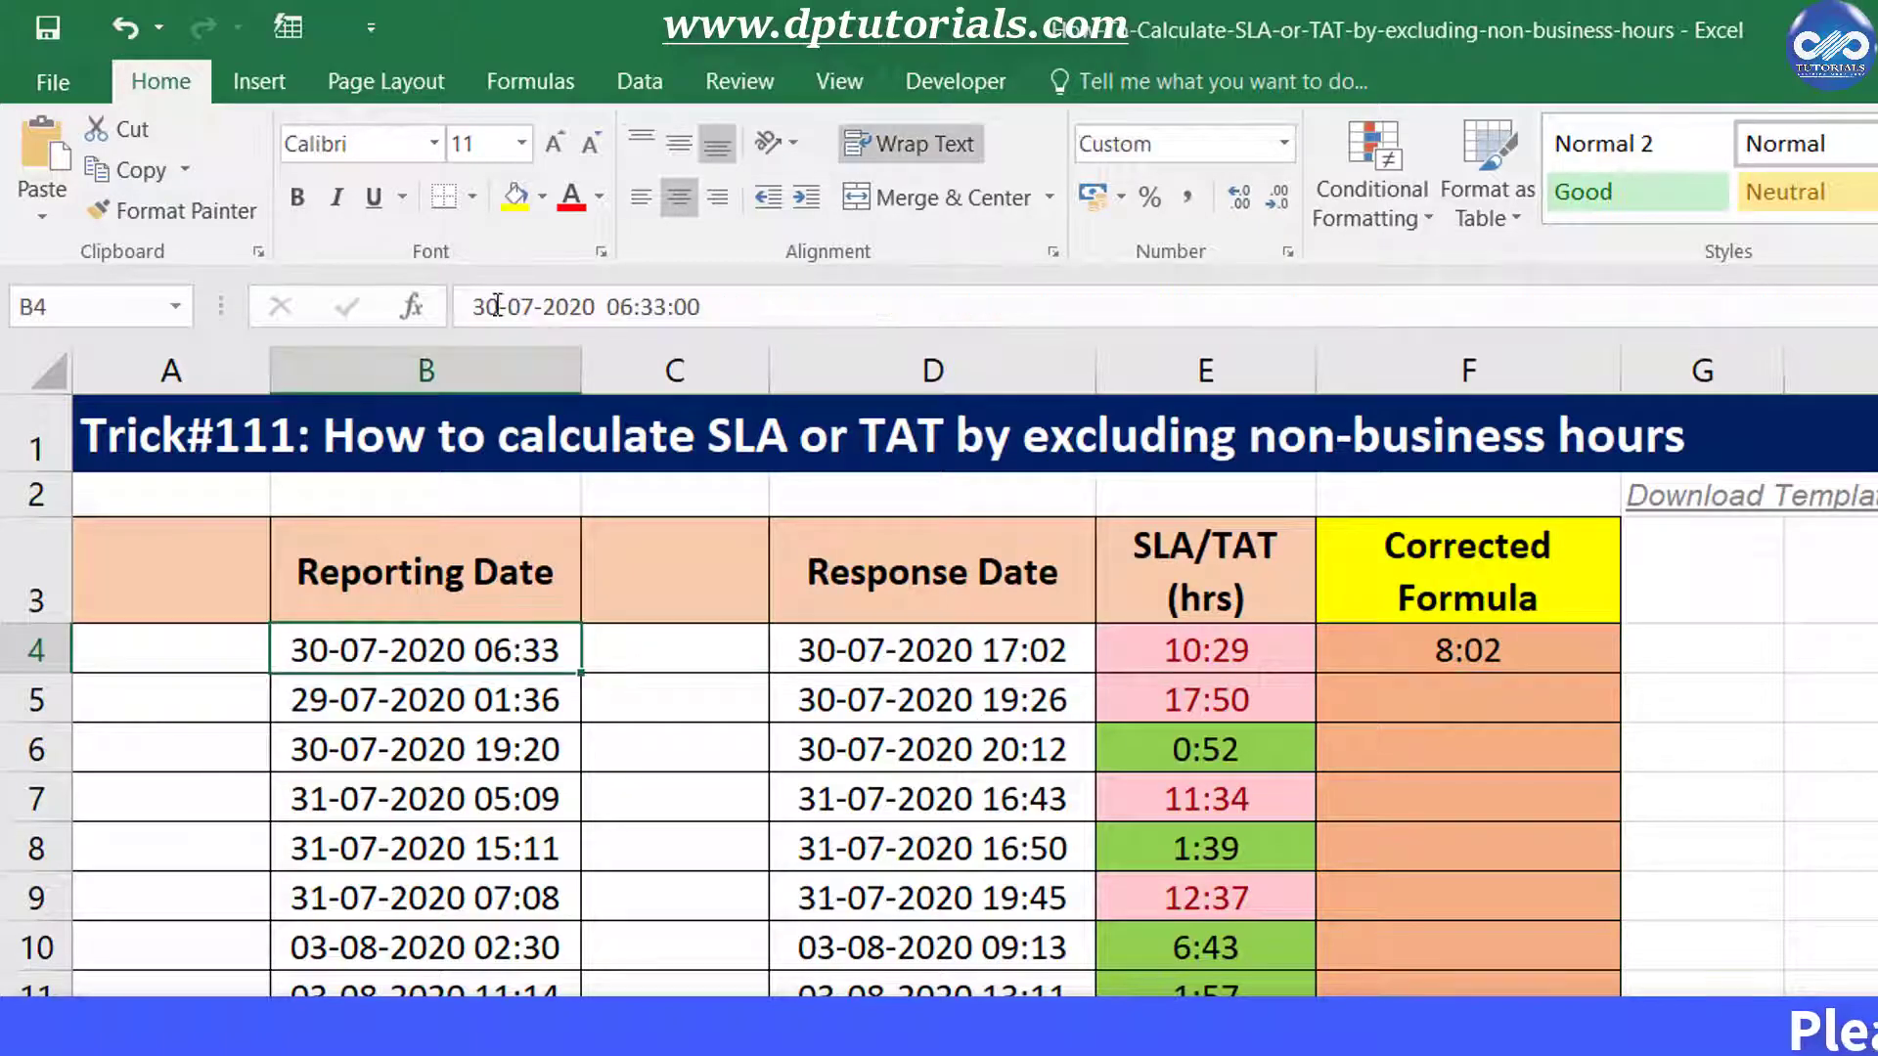
{"action": "type", "text": "29"}
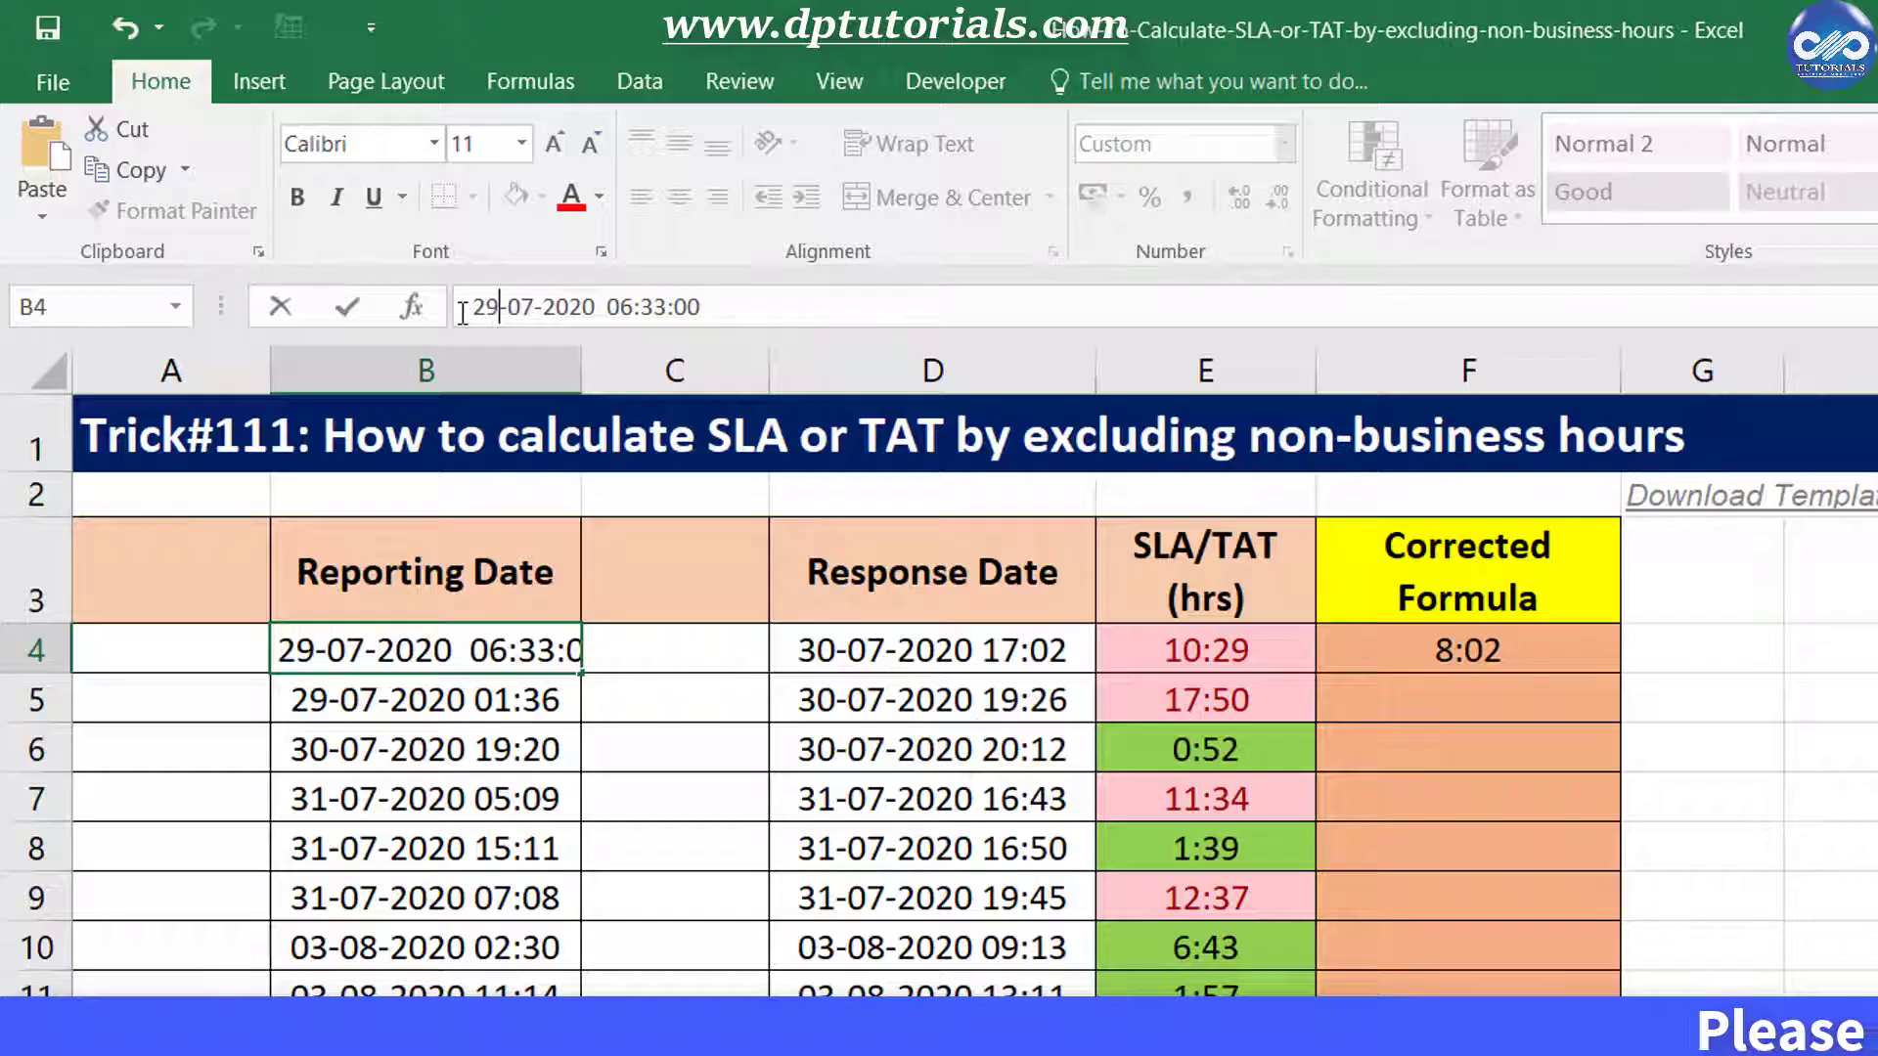
{"action": "key", "text": "Return"}
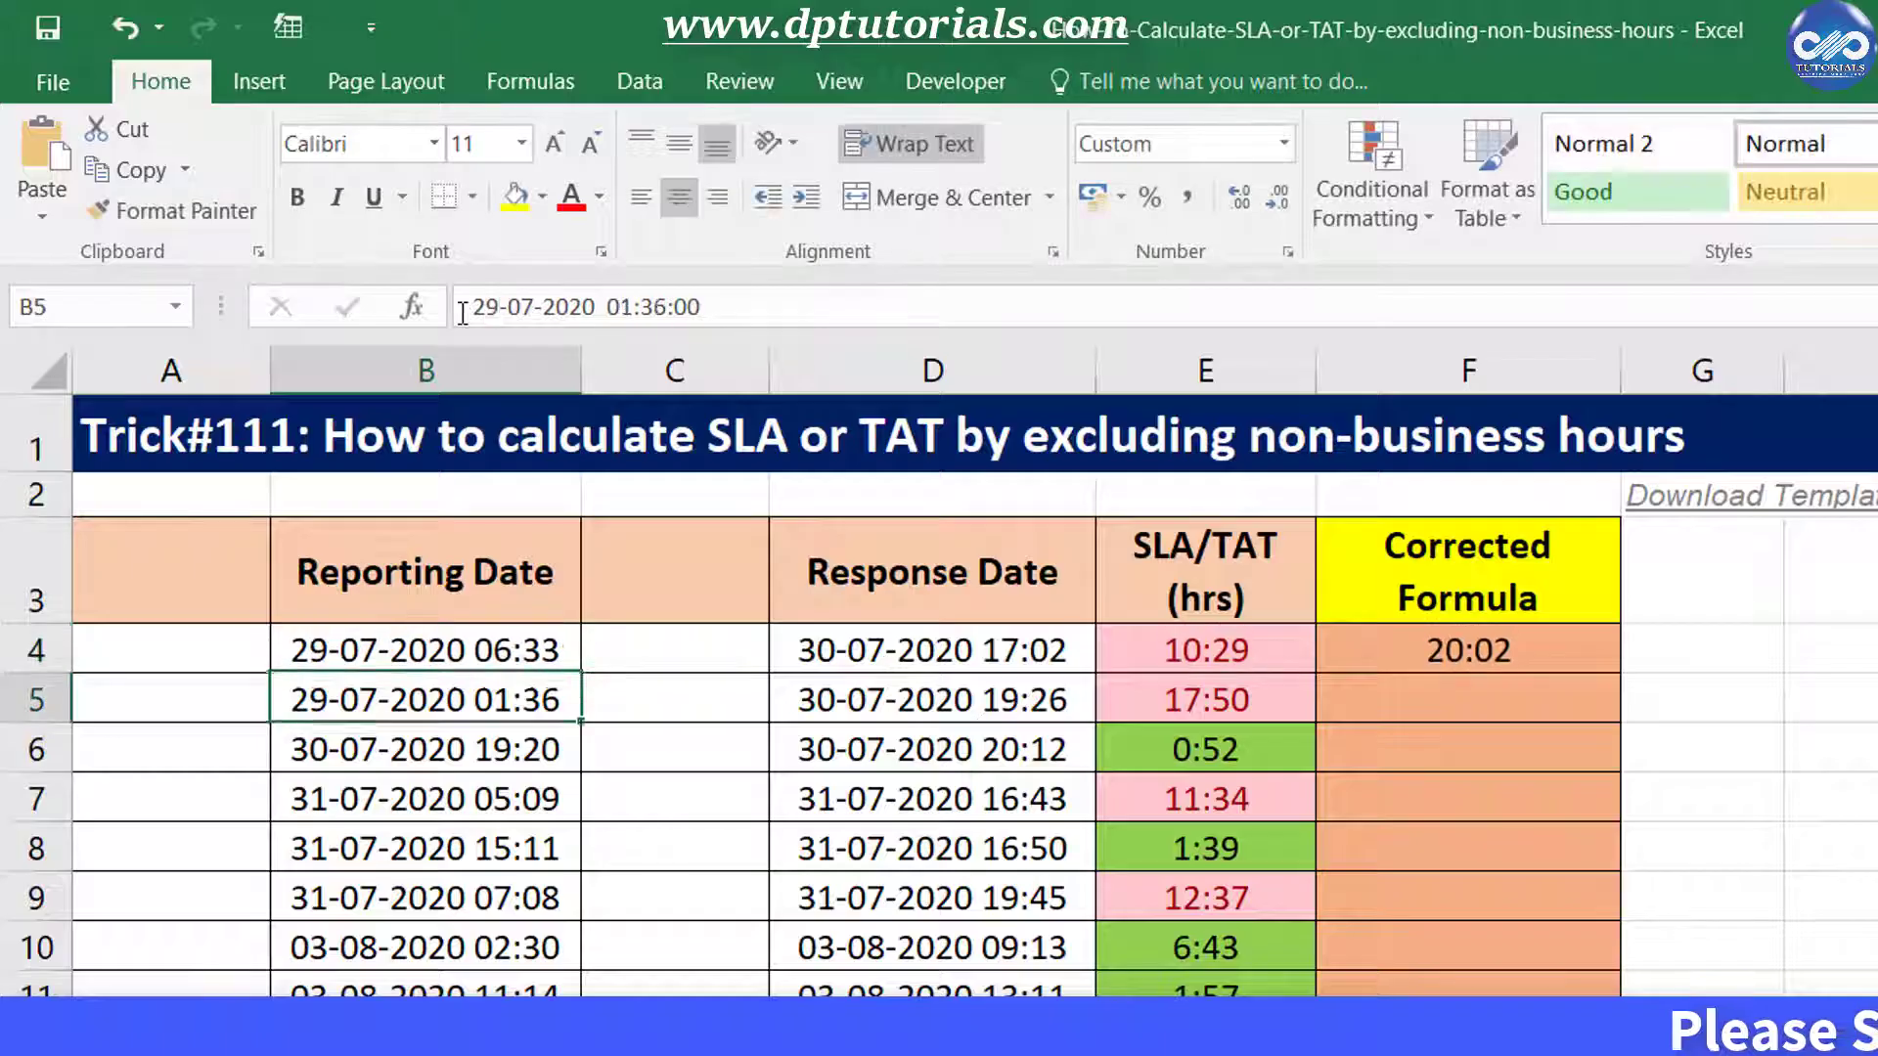
Fill F4's formula down to F24, with F4 showing 20:02
{"action": "left_click", "coordinate": [1525, 645]}
{"action": "left_click_drag", "start_coordinate": [1621, 673], "coordinate": [1054, 901]}
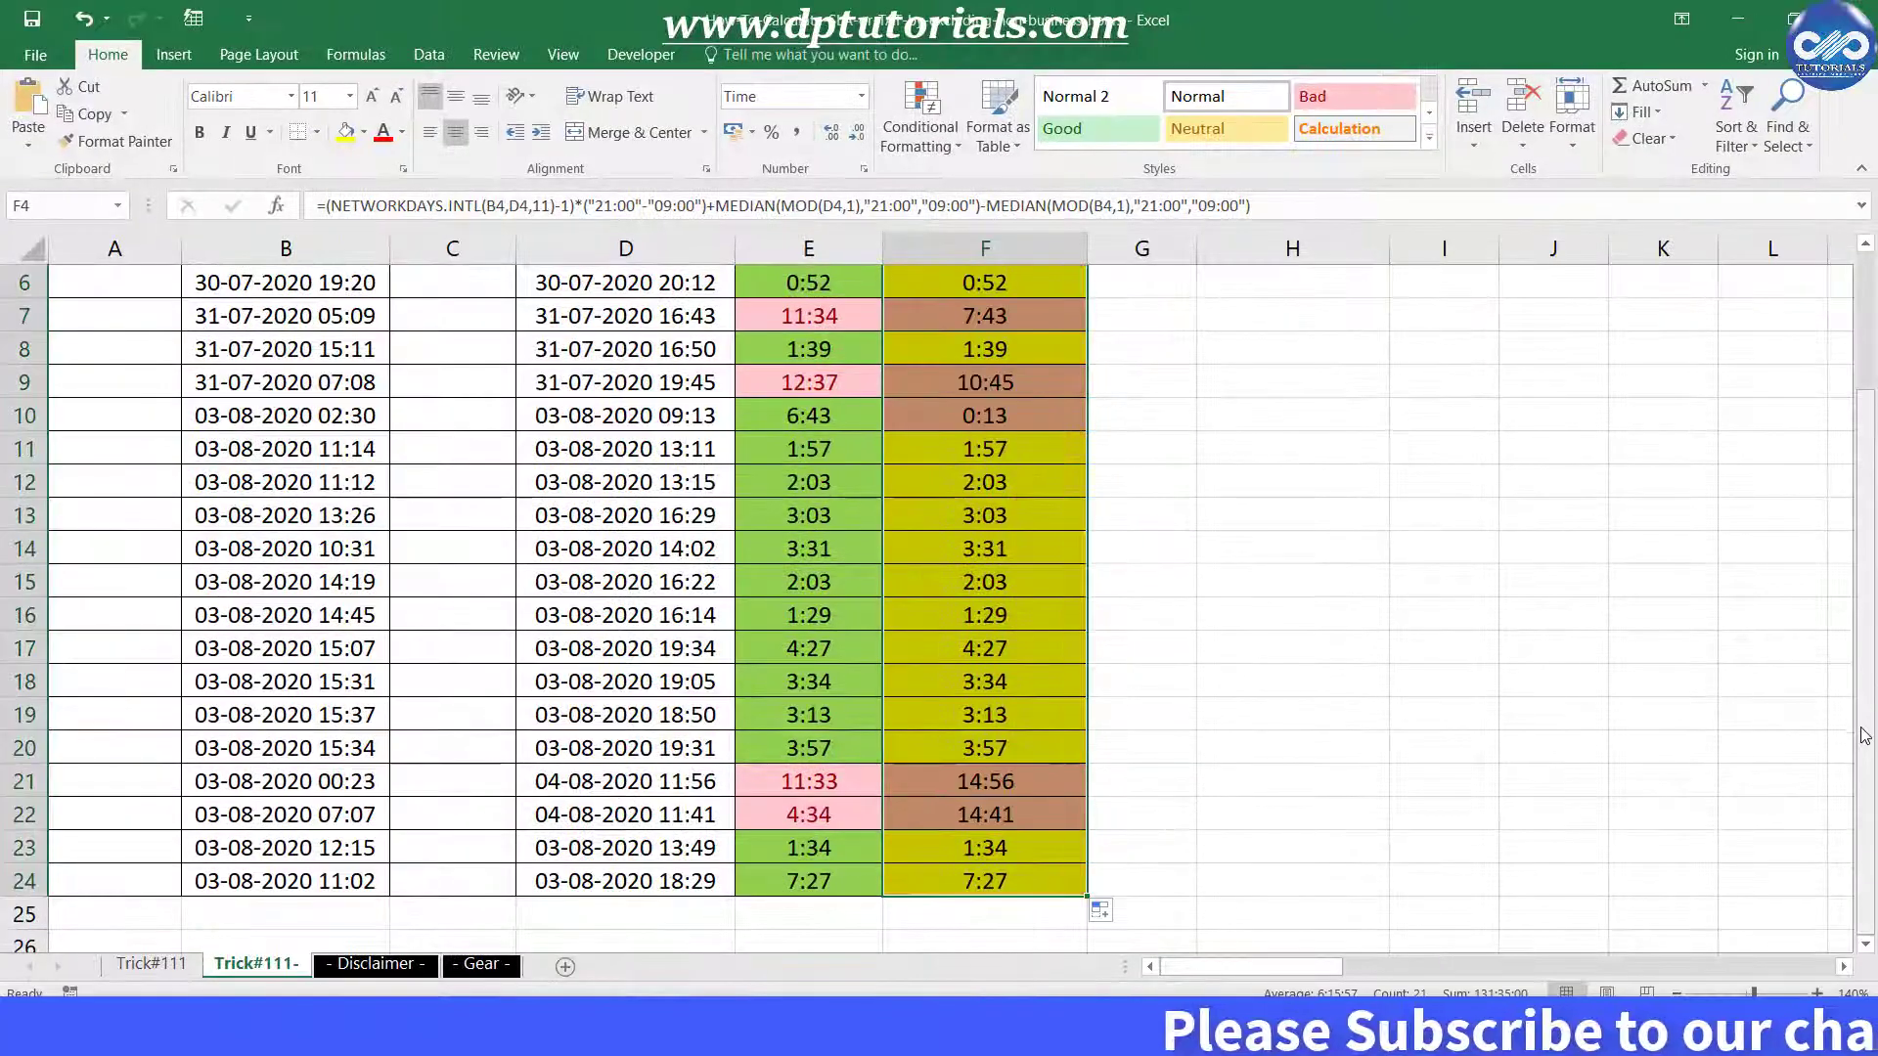
{"action": "left_click_drag", "start_coordinate": [1865, 743], "coordinate": [1817, 628]}
{"action": "left_click", "coordinate": [986, 477]}
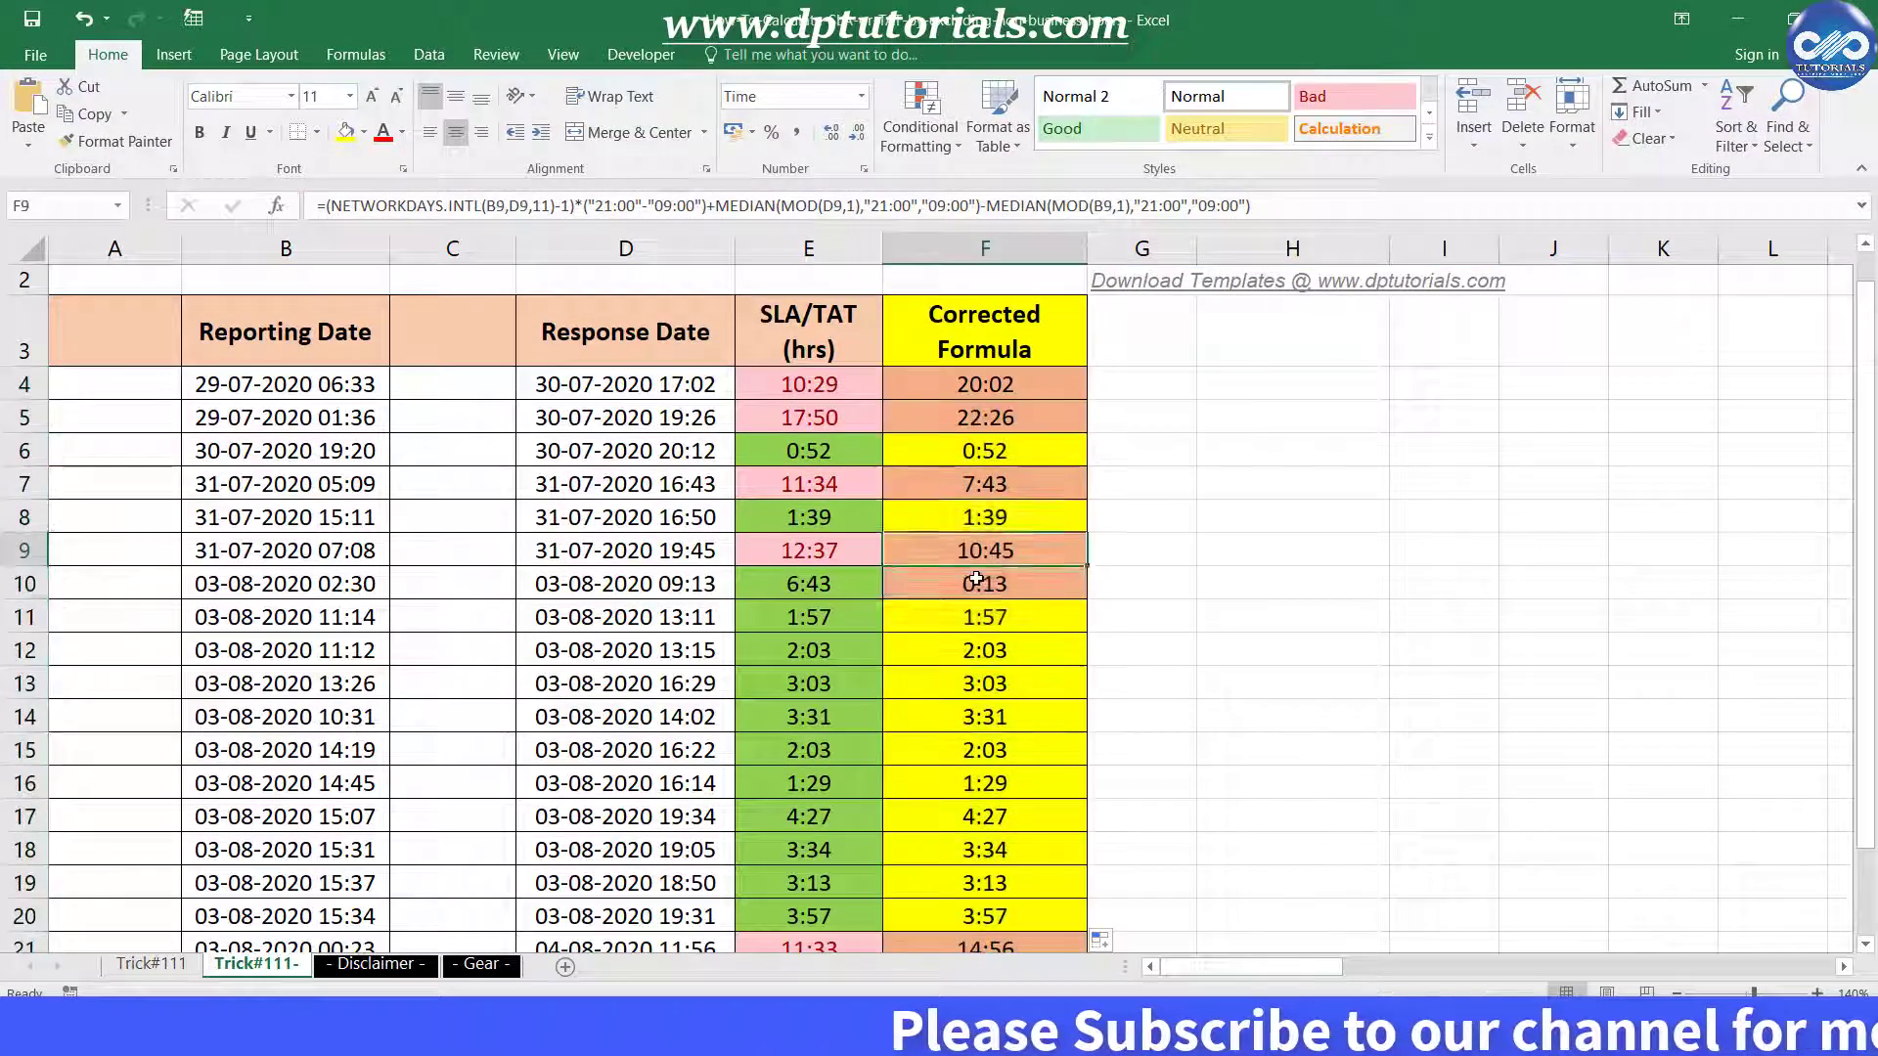
{"action": "key", "text": "Down"}
{"action": "key", "text": "Up"}
{"action": "key", "text": "Up"}
{"action": "key", "text": "Up"}
{"action": "key", "text": "Up"}
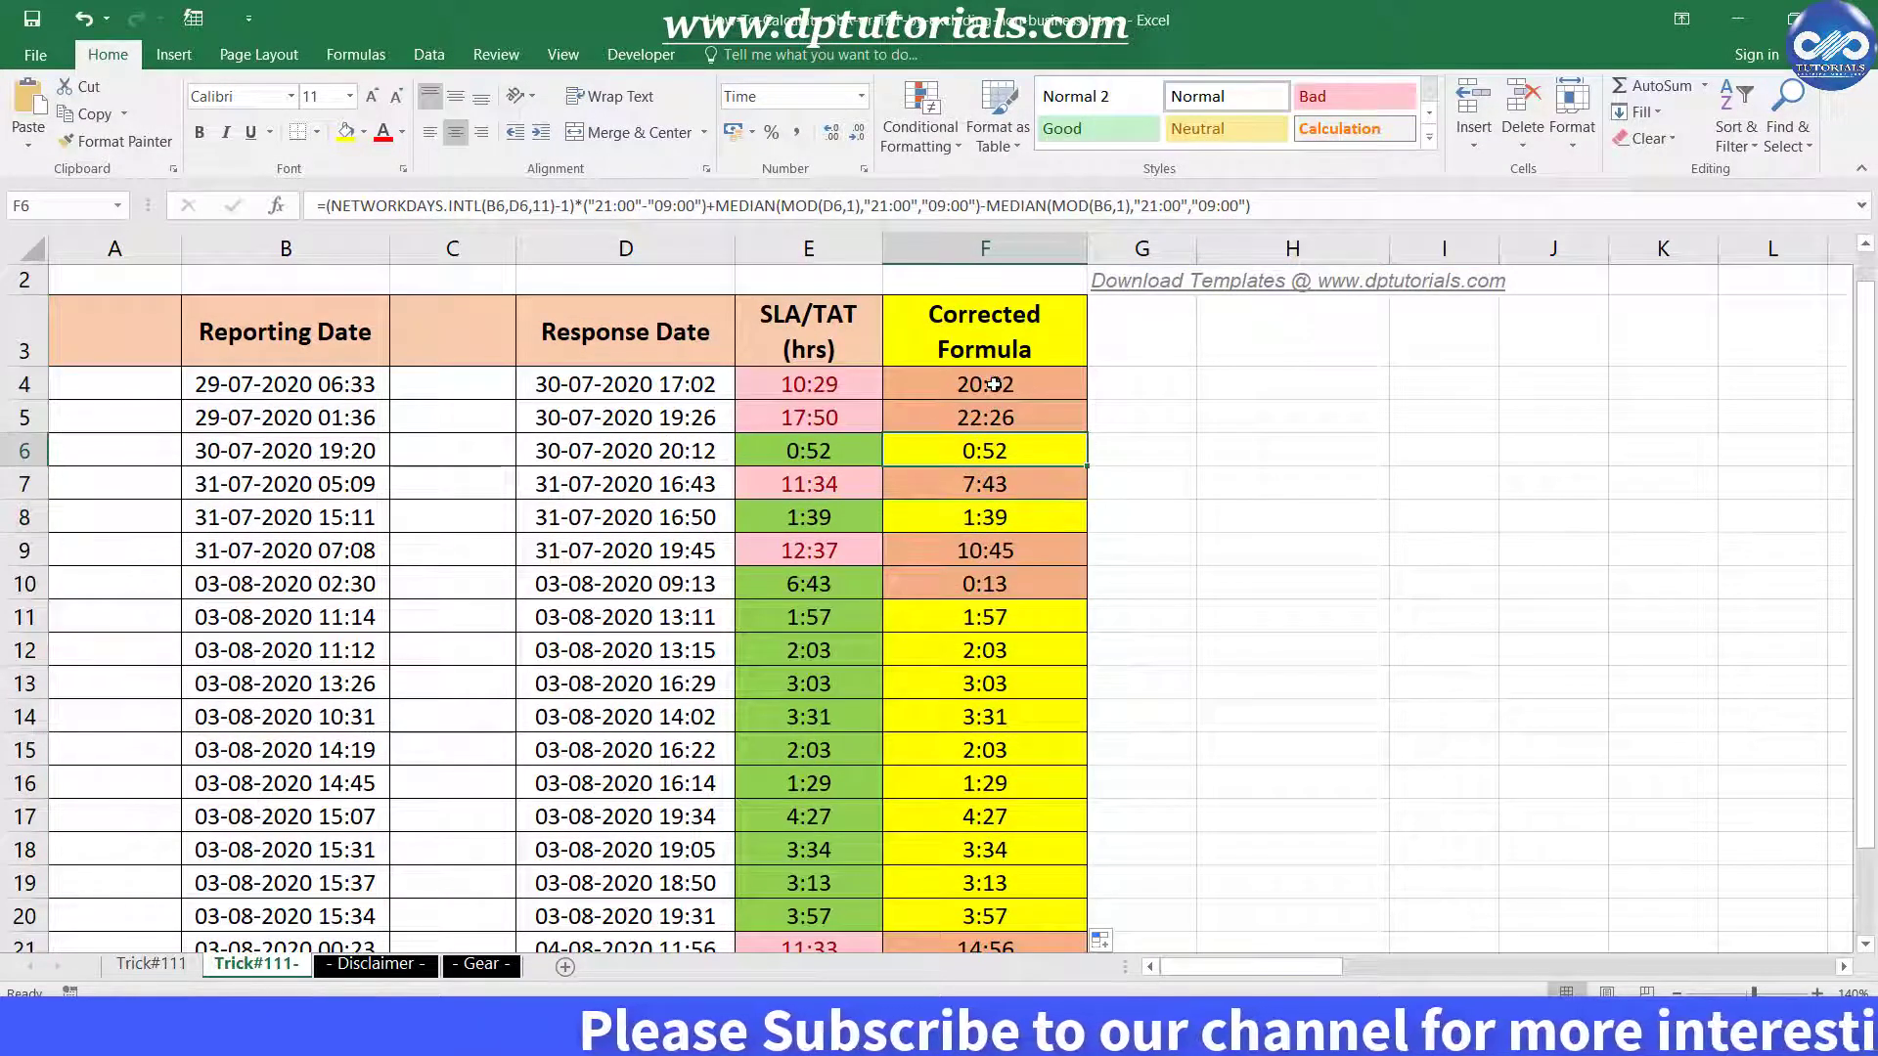
{"action": "scroll", "coordinate": [1875, 330], "scroll_direction": "up", "scroll_amount": 1}
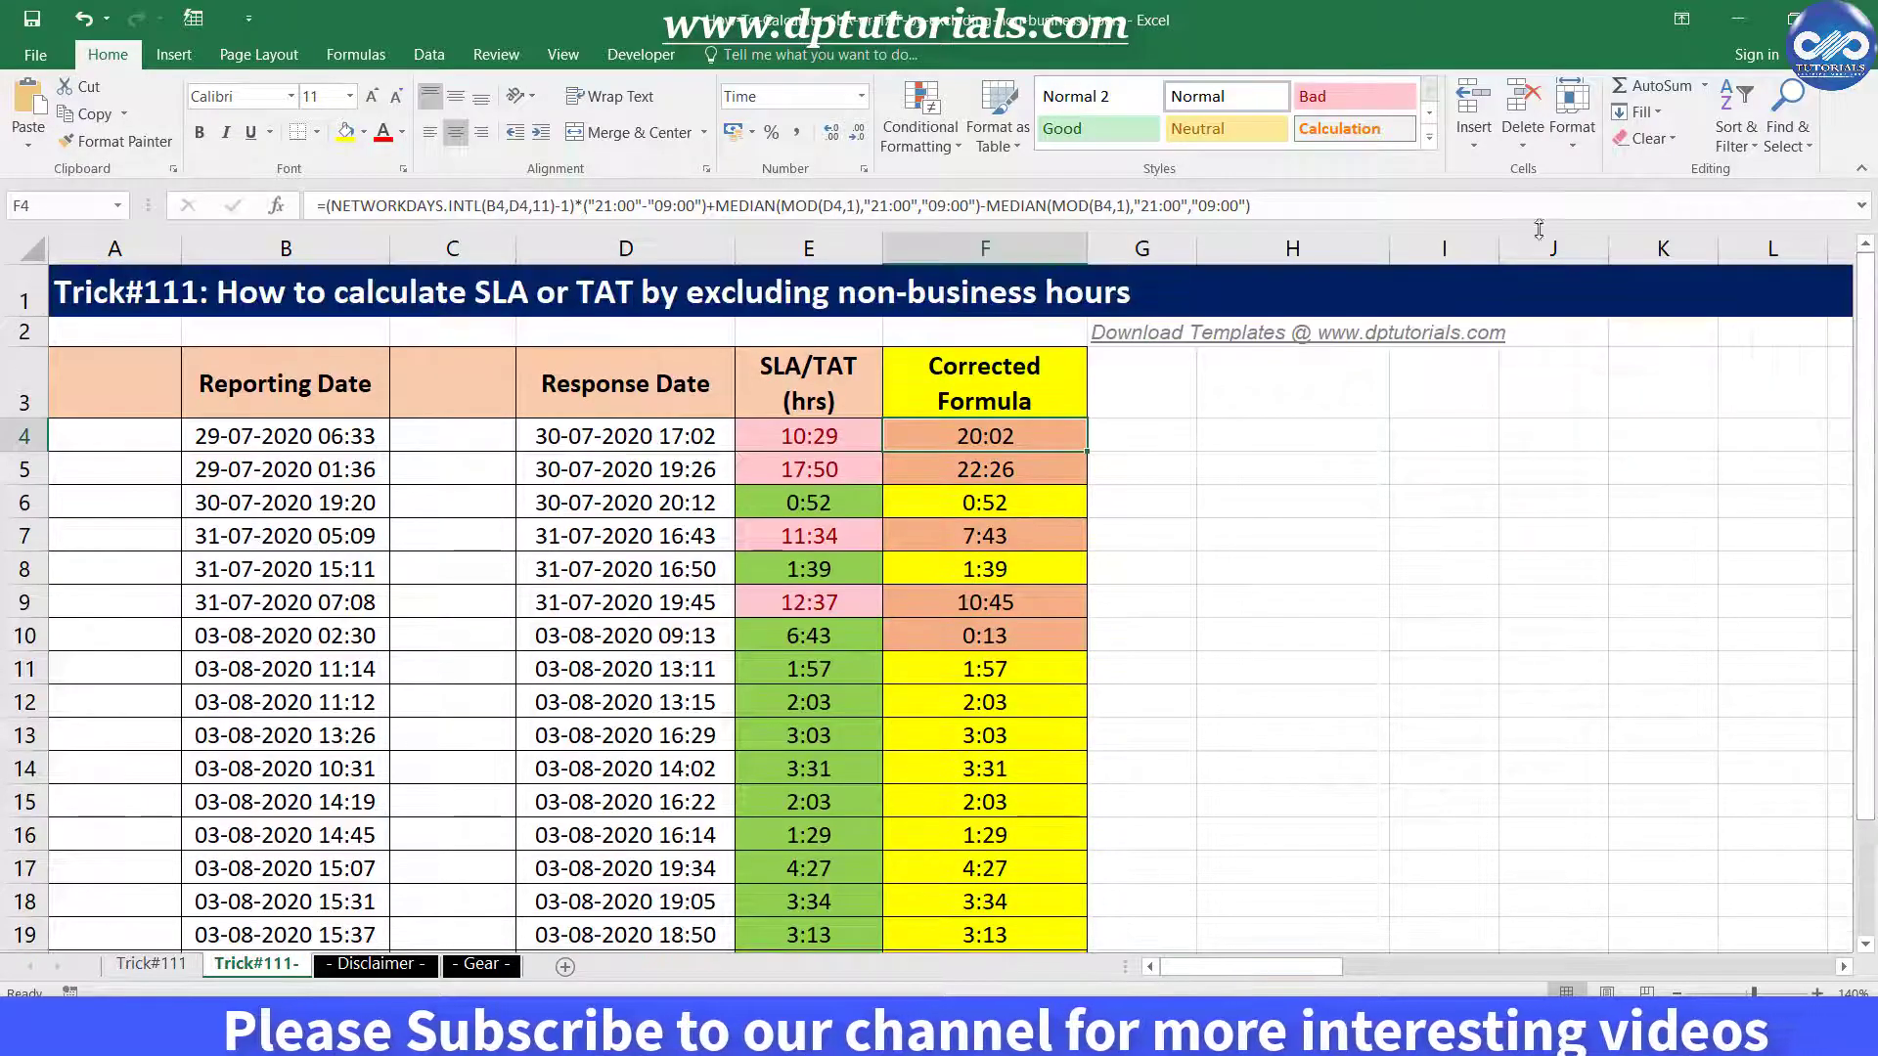
{"action": "key", "text": "Down"}
{"action": "key", "text": "Down"}
{"action": "key", "text": "Down"}
{"action": "key", "text": "Down"}
{"action": "key", "text": "Down"}
{"action": "key", "text": "Down"}
{"action": "key", "text": "Down"}
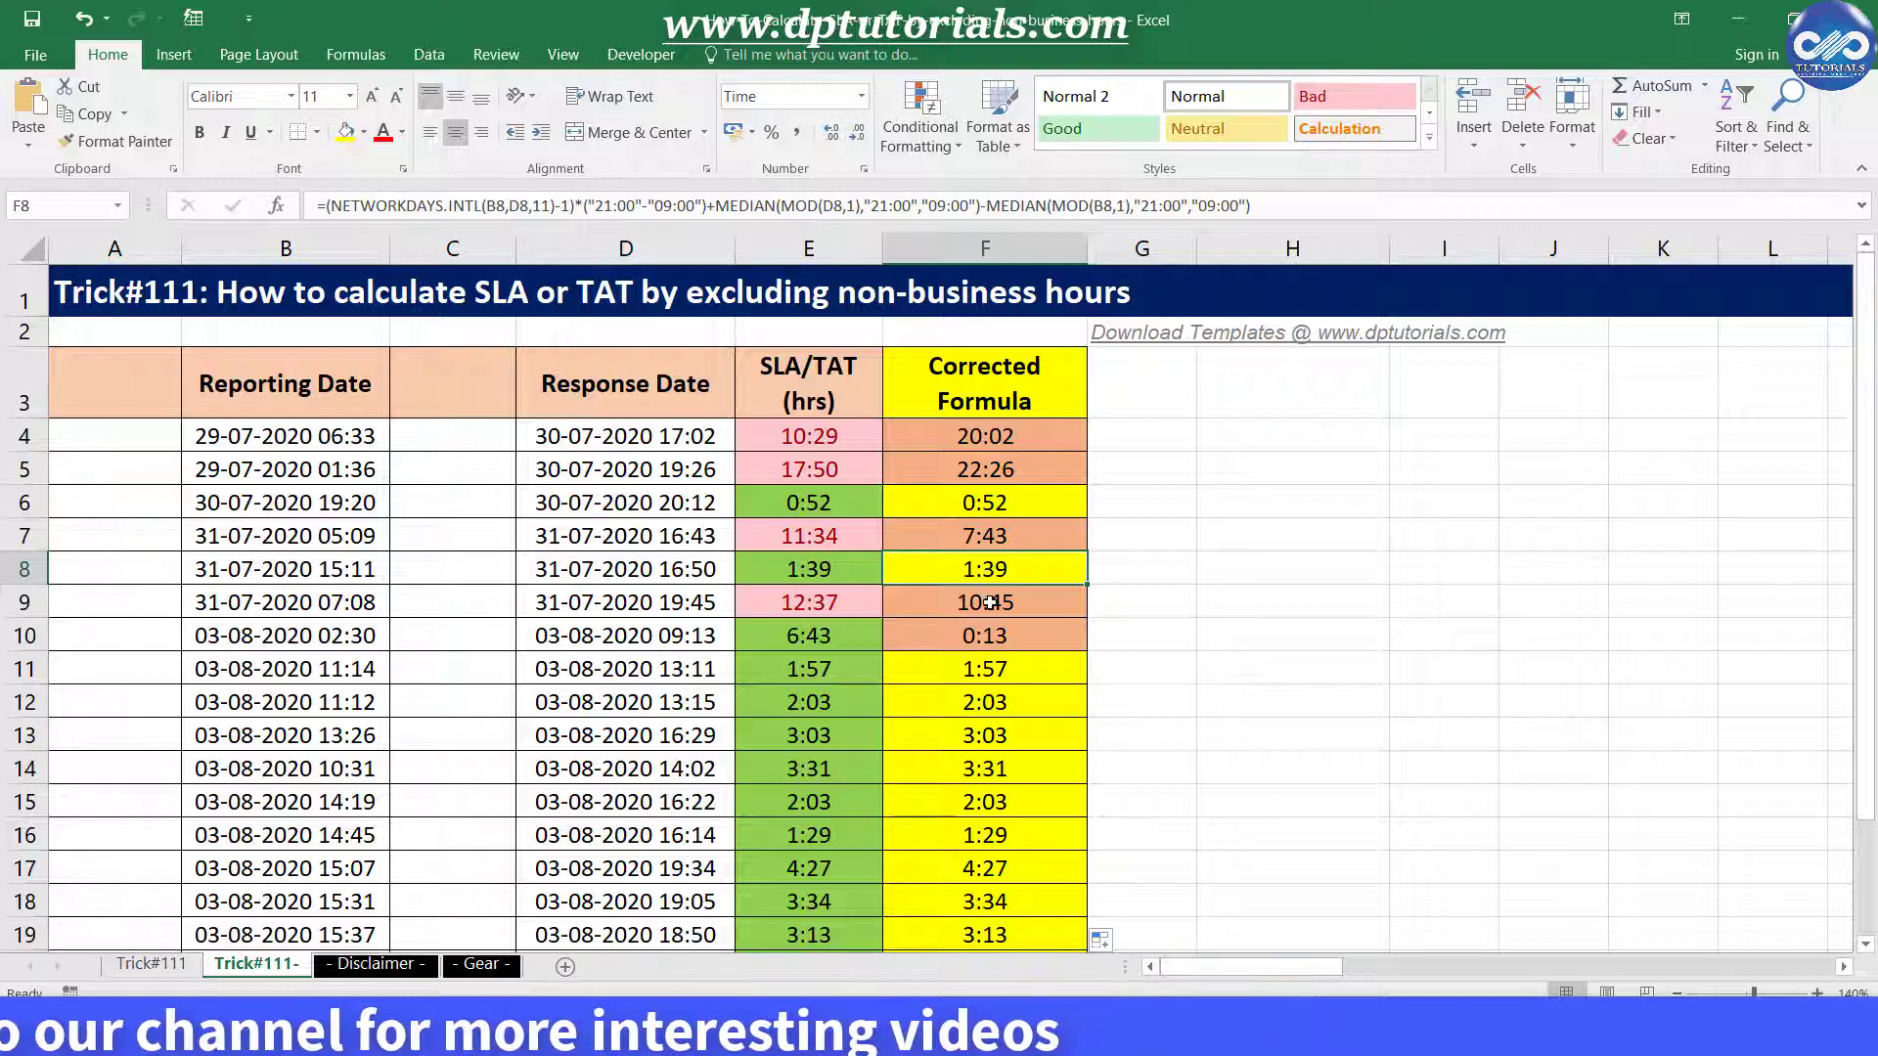